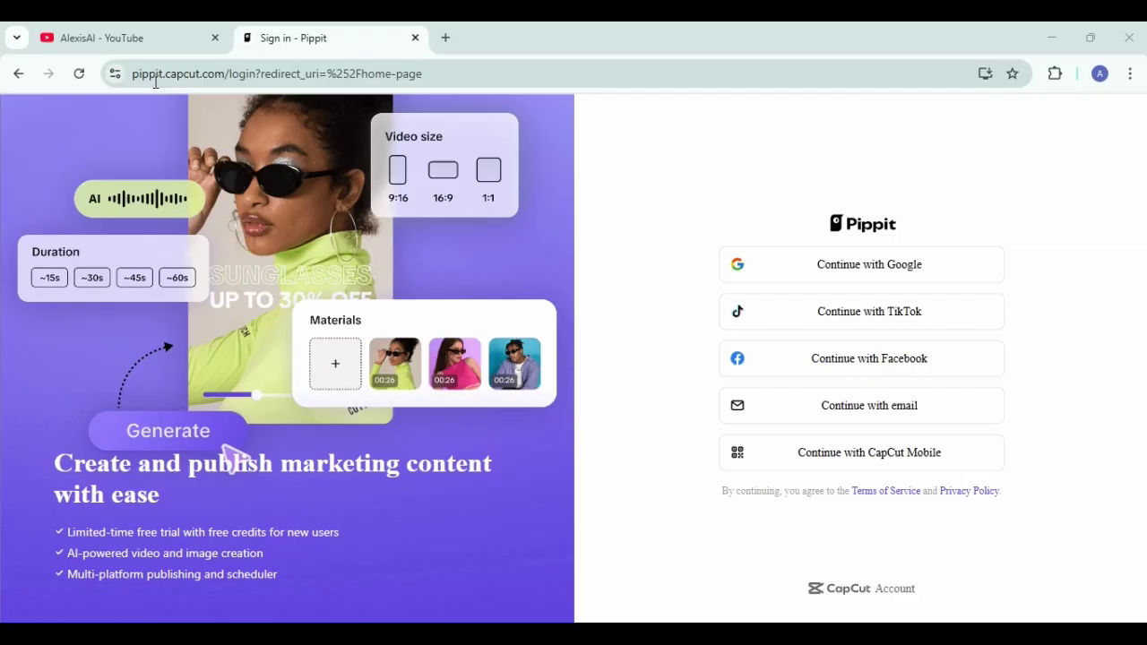
Step: Sign in to Pippit with a Google account and confirm the account in the popup
{"action": "left_click", "coordinate": [467, 76]}
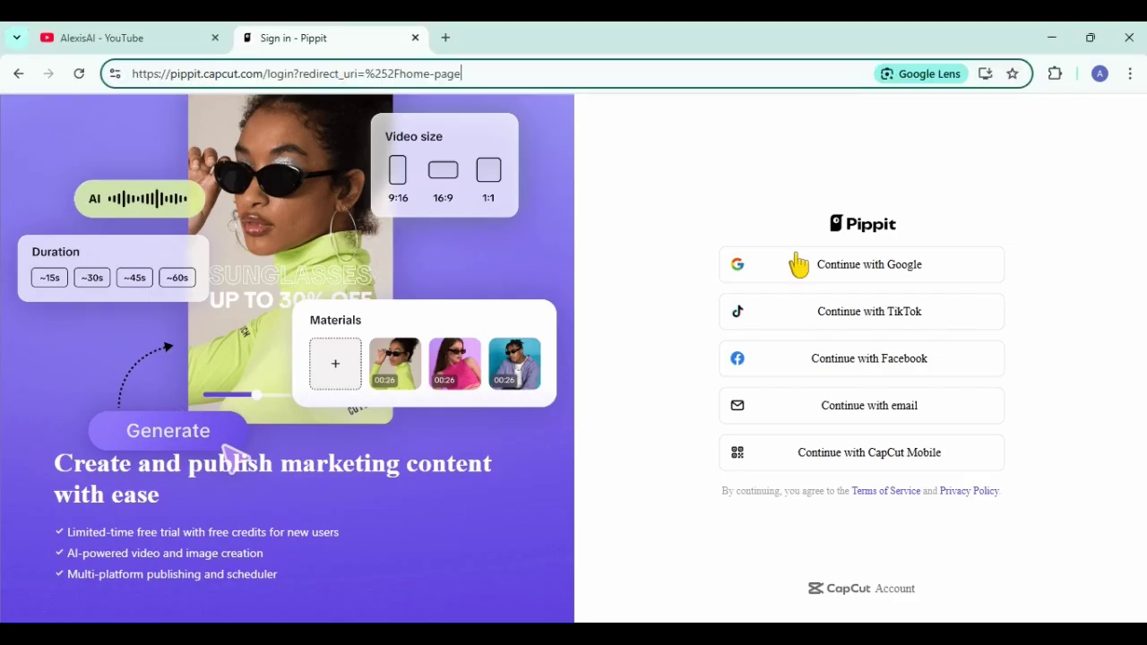
{"action": "left_click", "coordinate": [794, 276]}
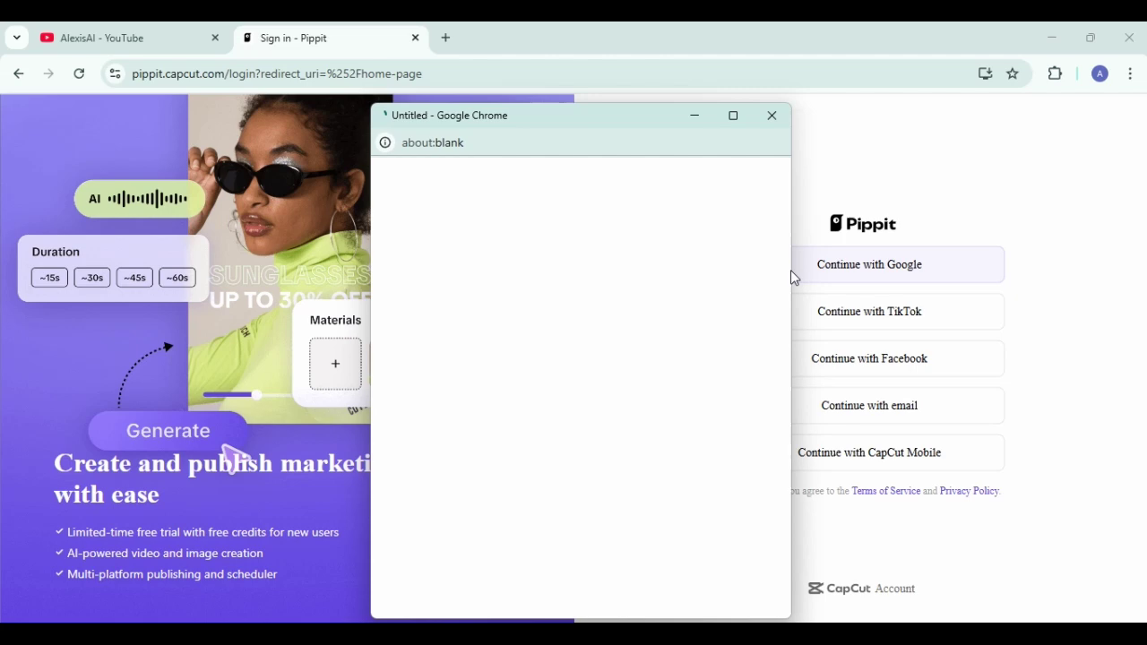
{"action": "left_click", "coordinate": [696, 478]}
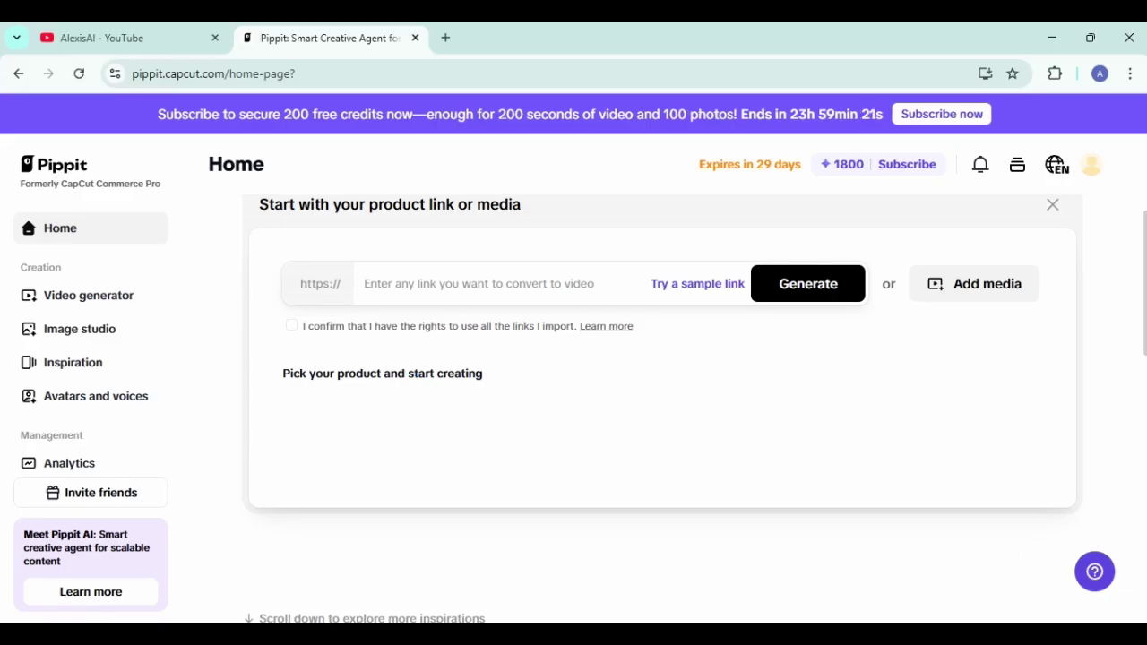
Step: Copy the AlexisAI YouTube channel URL into Pippit's link field and generate a video from it
{"action": "left_click", "coordinate": [134, 37]}
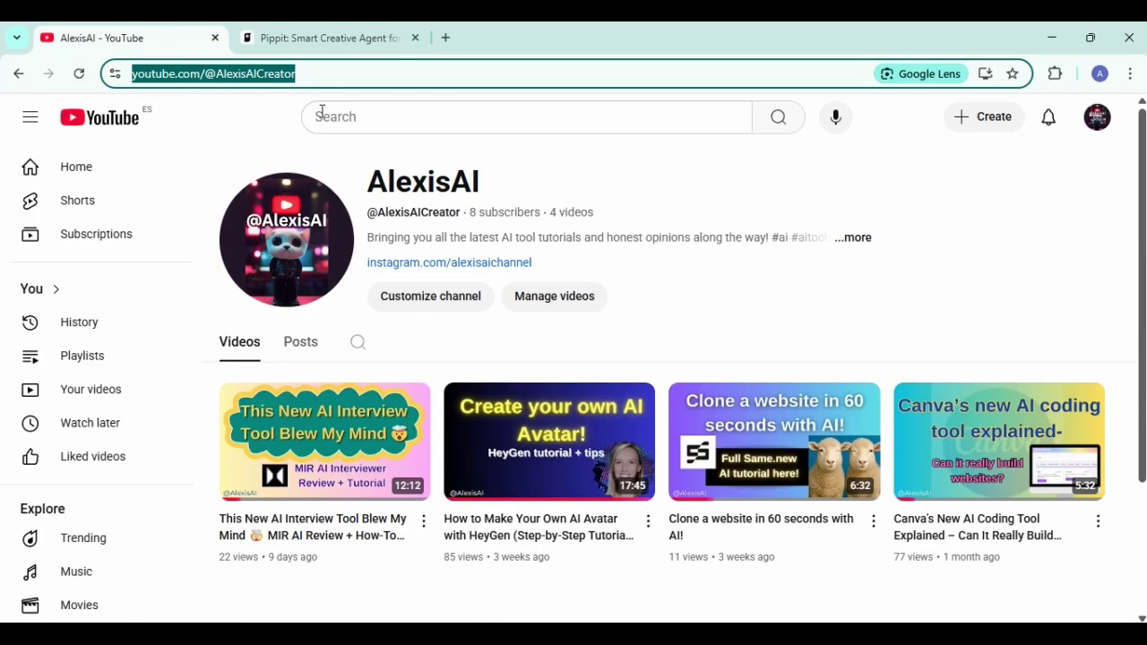
{"action": "left_click_drag", "start_coordinate": [336, 76], "coordinate": [115, 74]}
{"action": "key", "text": "ctrl+c"}
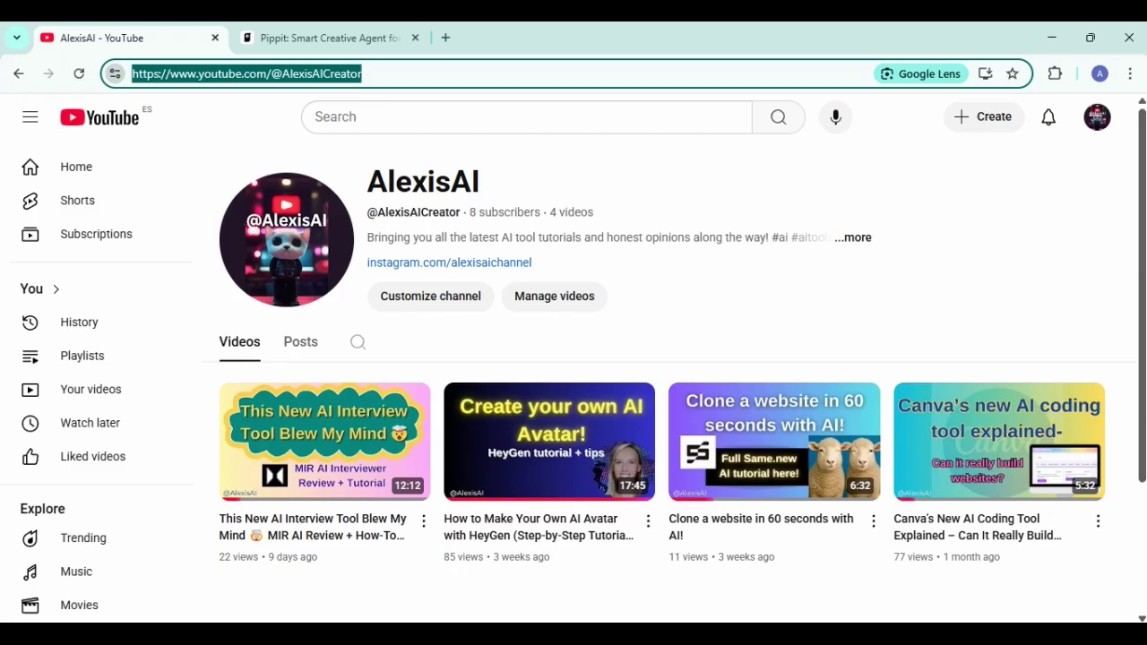
{"action": "left_click", "coordinate": [299, 38]}
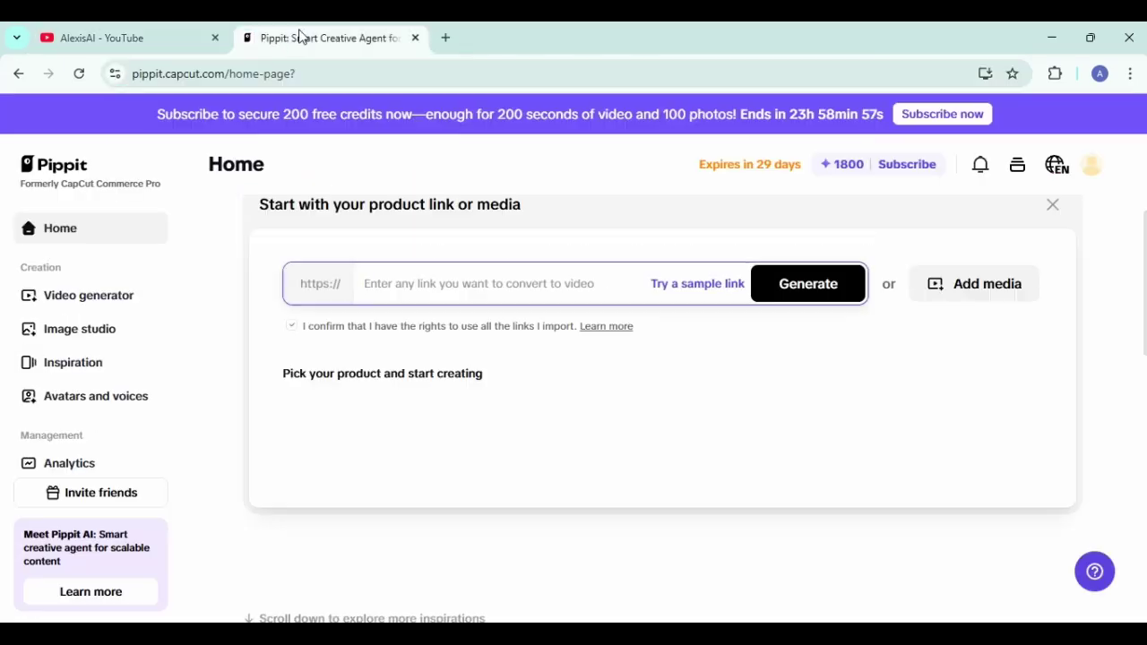
{"action": "key", "text": "ctrl+v"}
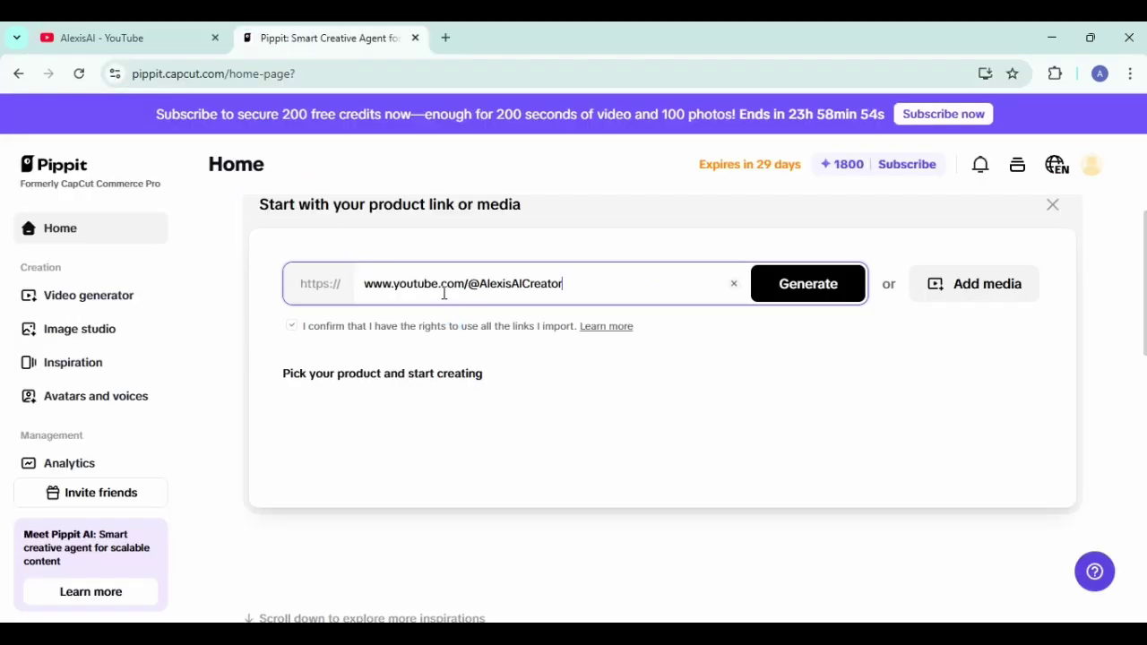
{"action": "left_click", "coordinate": [794, 288]}
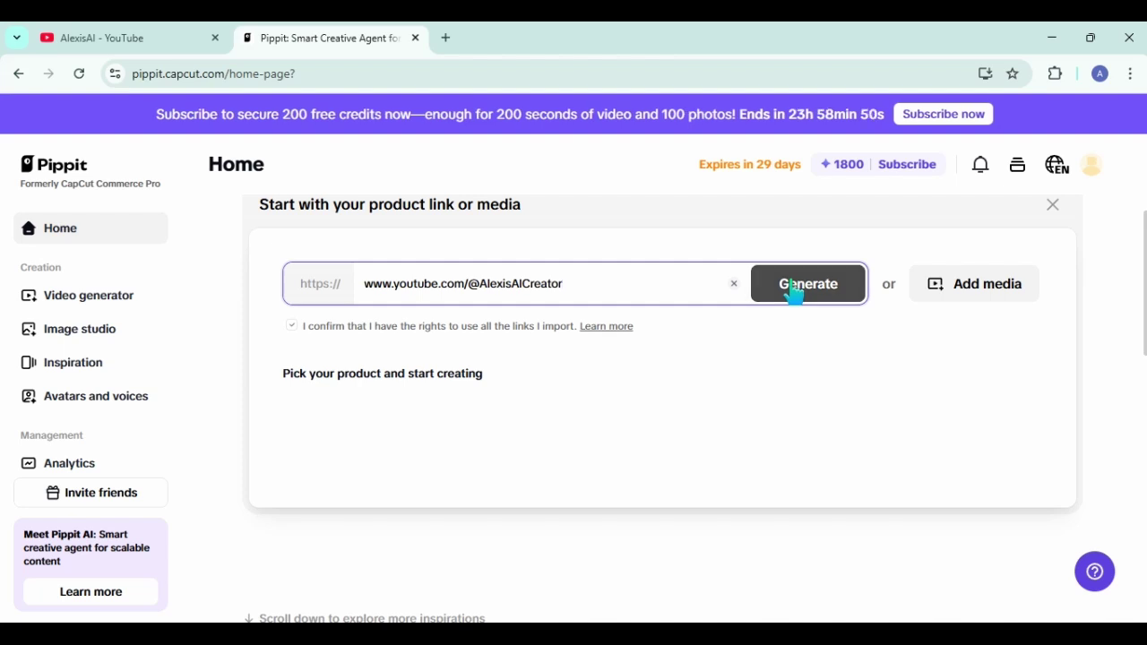
{"action": "left_click", "coordinate": [794, 288]}
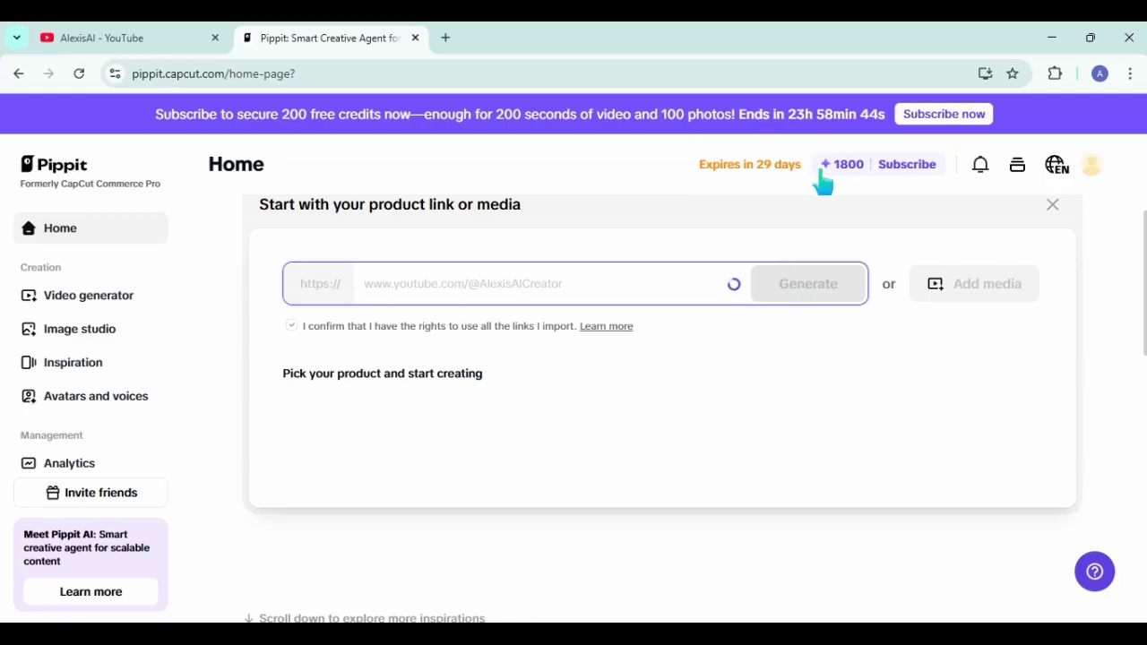
{"action": "mouse_move", "coordinate": [838, 170]}
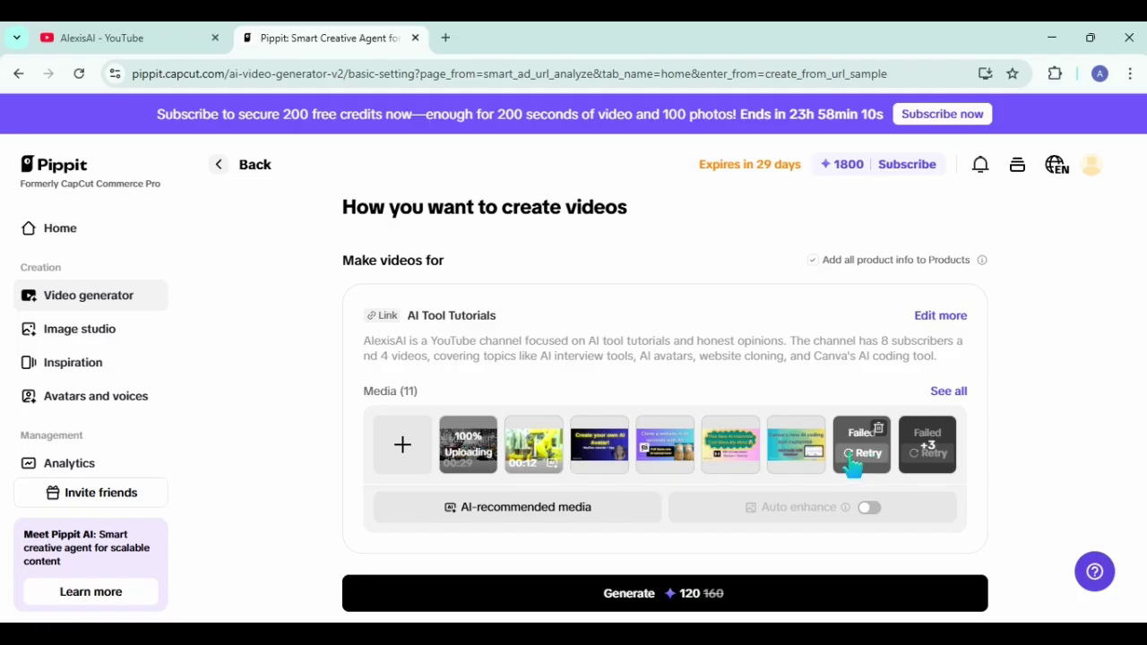
Step: Retry the failed media uploads in the project media list and open AI-recommended stock clips
{"action": "left_click", "coordinate": [851, 459]}
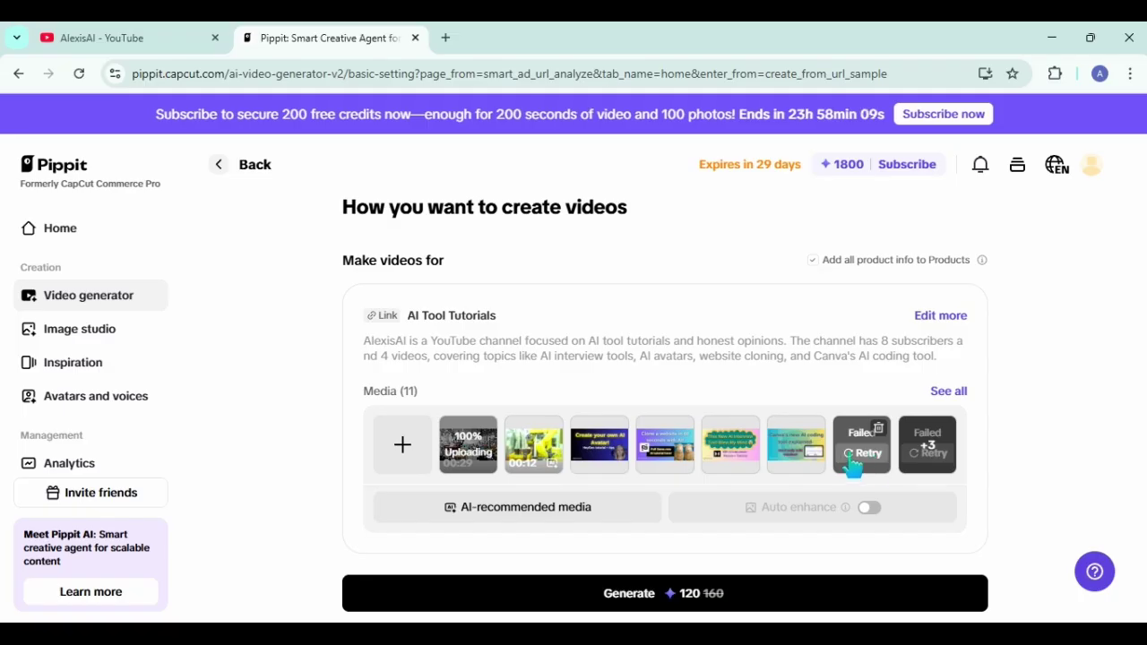
{"action": "left_click", "coordinate": [932, 457]}
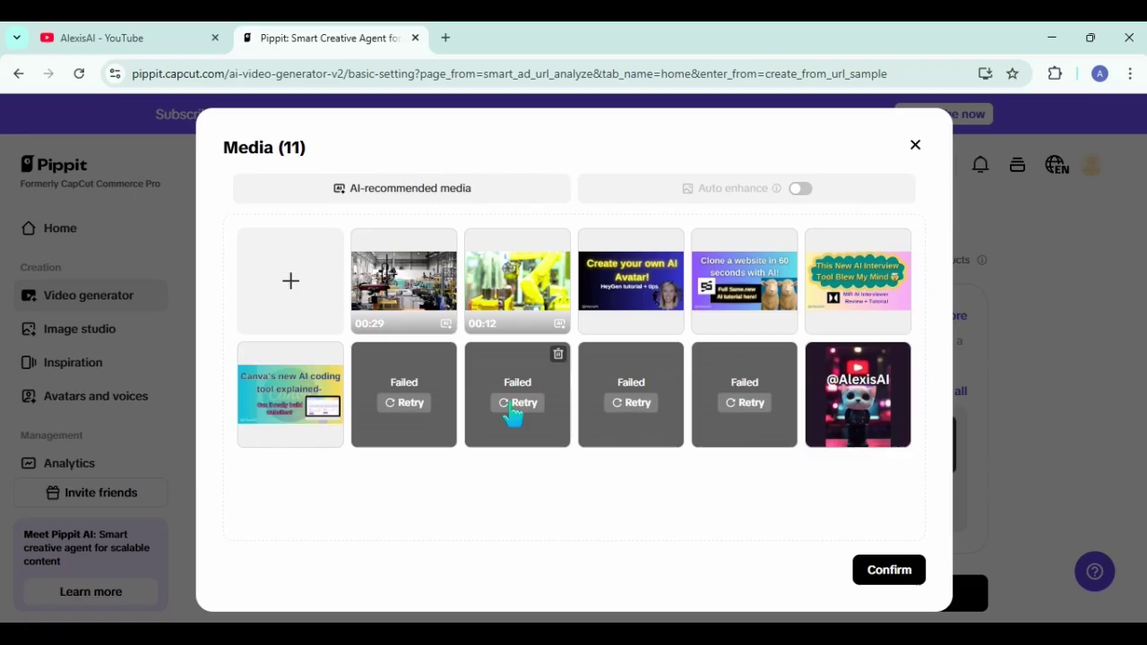
{"action": "left_click", "coordinate": [405, 403]}
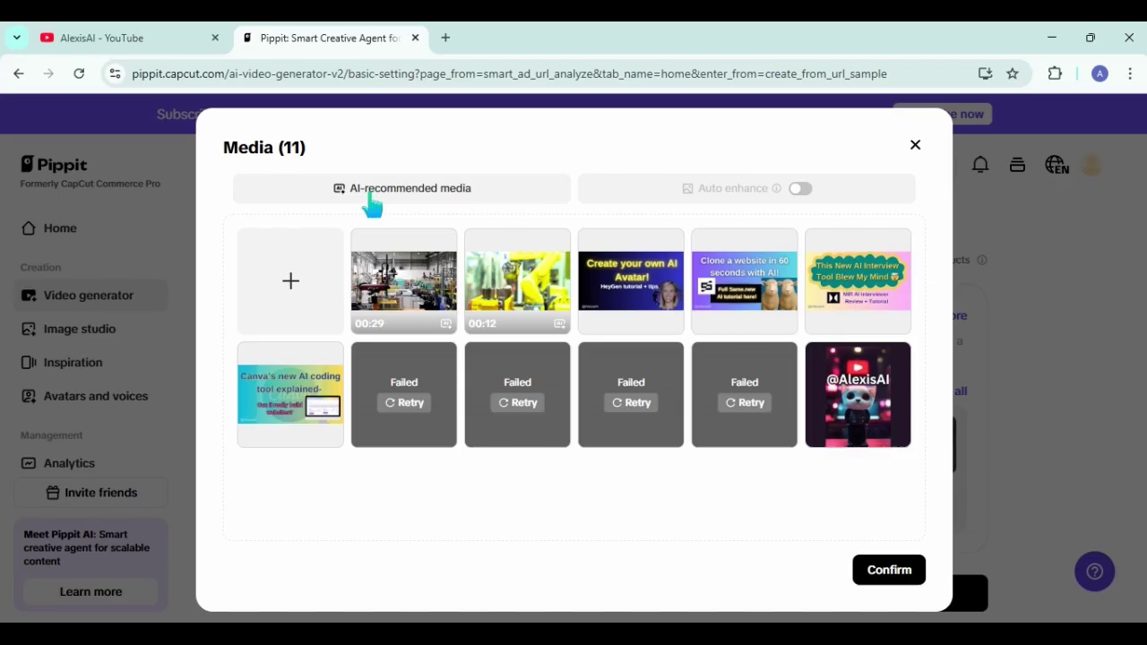
{"action": "left_click", "coordinate": [371, 199]}
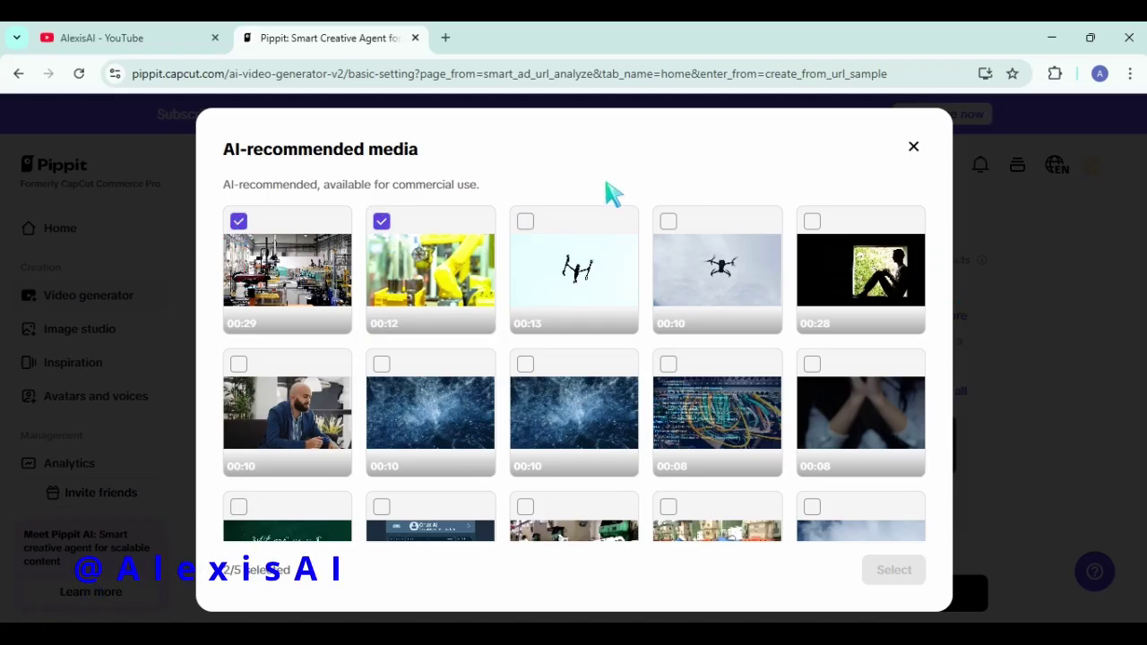
Step: Select the Virtual learning, blue particle and colourful cables stock clips
{"action": "scroll", "coordinate": [941, 454], "scroll_direction": "down", "scroll_amount": 3}
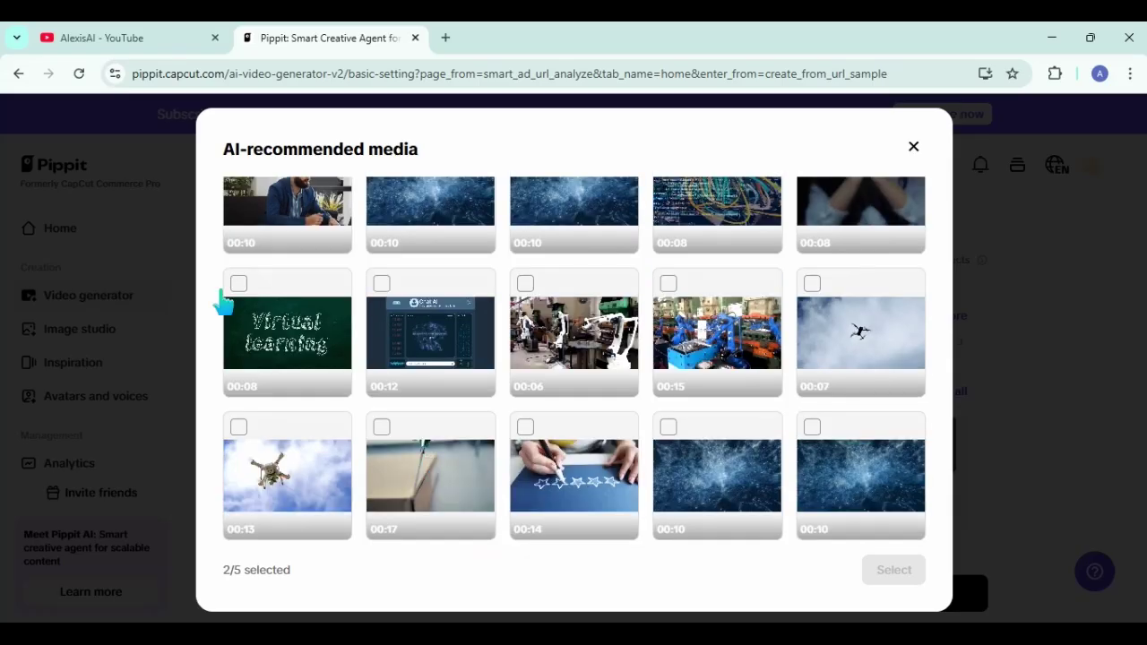
{"action": "left_click", "coordinate": [238, 283]}
{"action": "left_click", "coordinate": [669, 426]}
{"action": "scroll", "coordinate": [540, 385], "scroll_direction": "up", "scroll_amount": 2}
{"action": "left_click", "coordinate": [668, 308]}
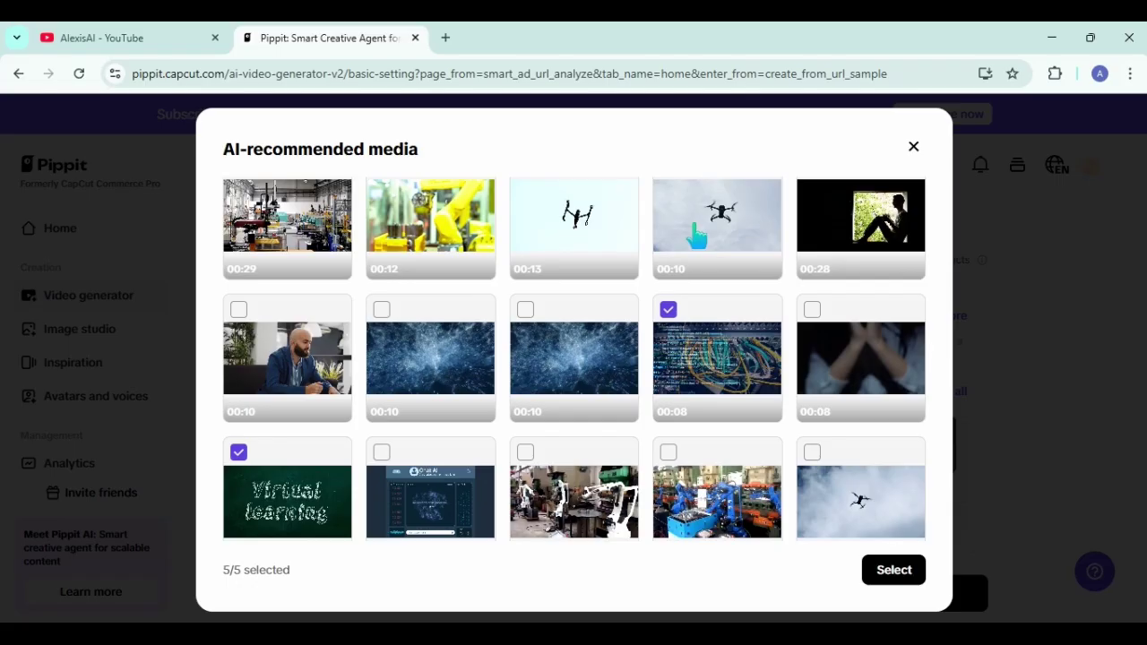
Step: Remove the factory clip from the project media and retry the last failed upload
{"action": "scroll", "coordinate": [696, 235], "scroll_direction": "up", "scroll_amount": 1}
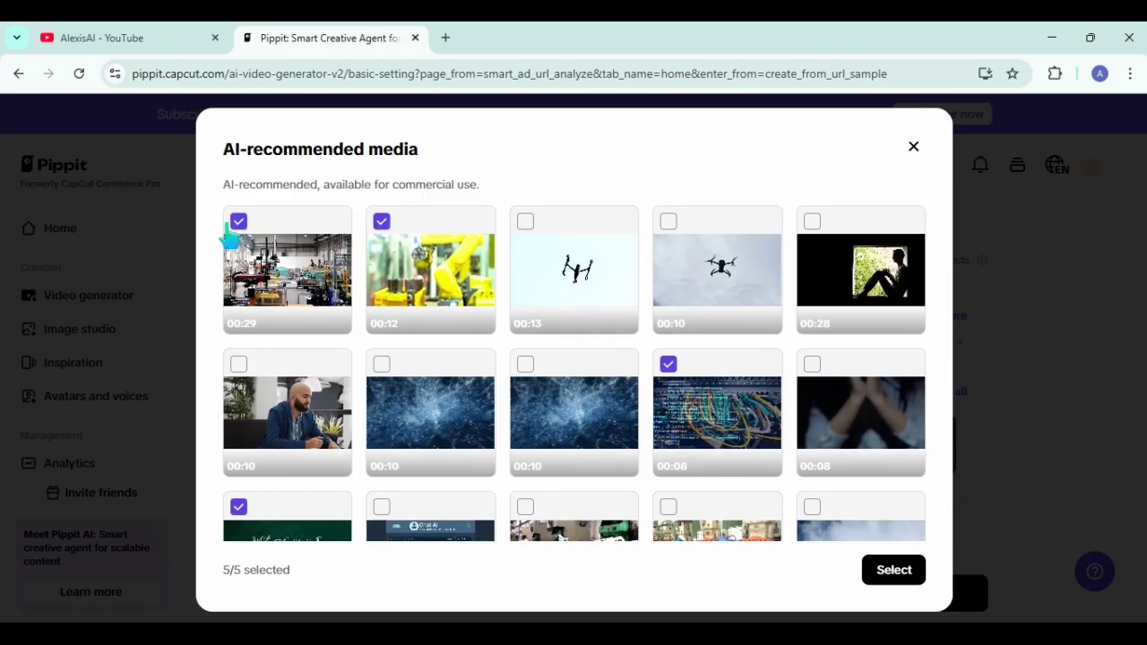
{"action": "scroll", "coordinate": [627, 520], "scroll_direction": "down", "scroll_amount": 2}
{"action": "scroll", "coordinate": [676, 525], "scroll_direction": "down", "scroll_amount": 2}
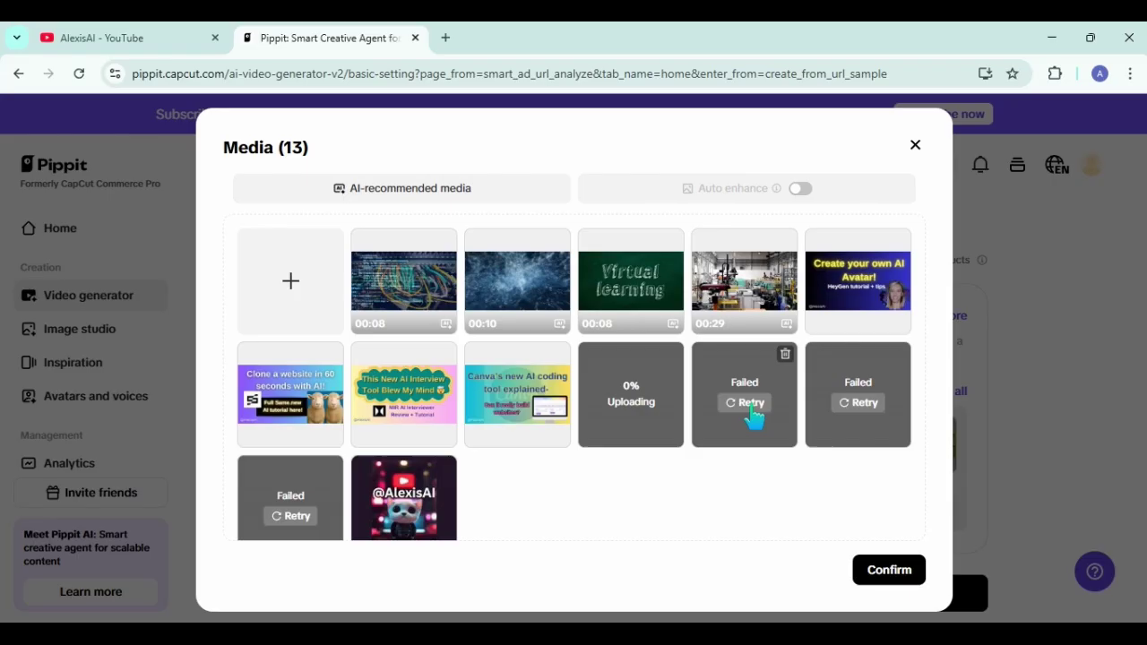
{"action": "left_click", "coordinate": [783, 242]}
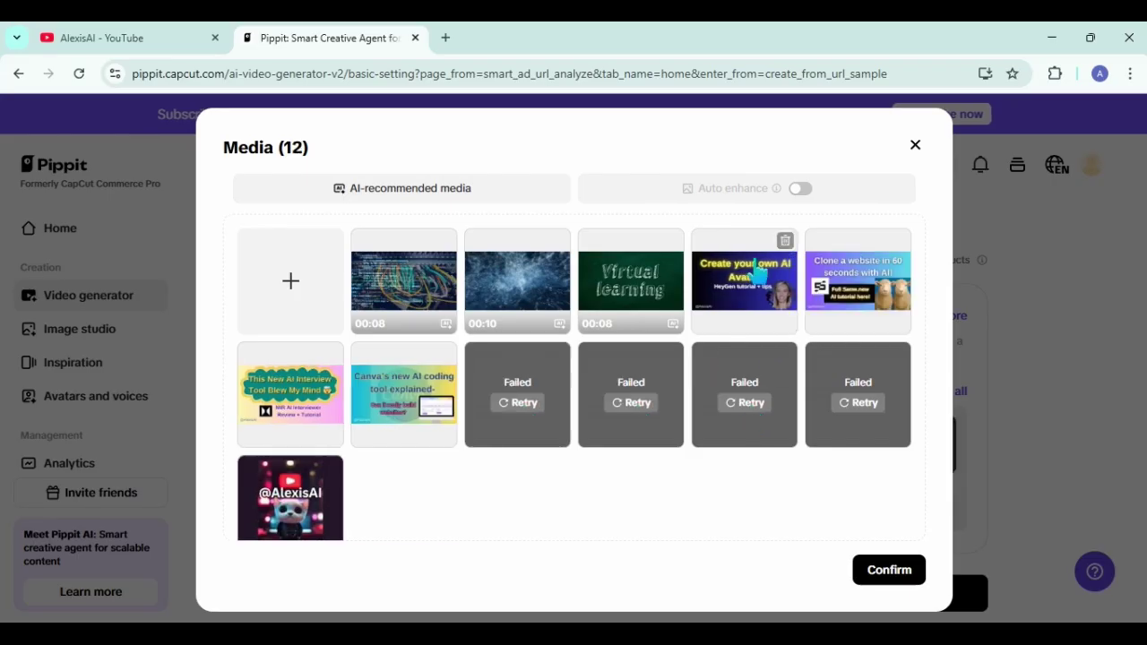
{"action": "left_click", "coordinate": [865, 403]}
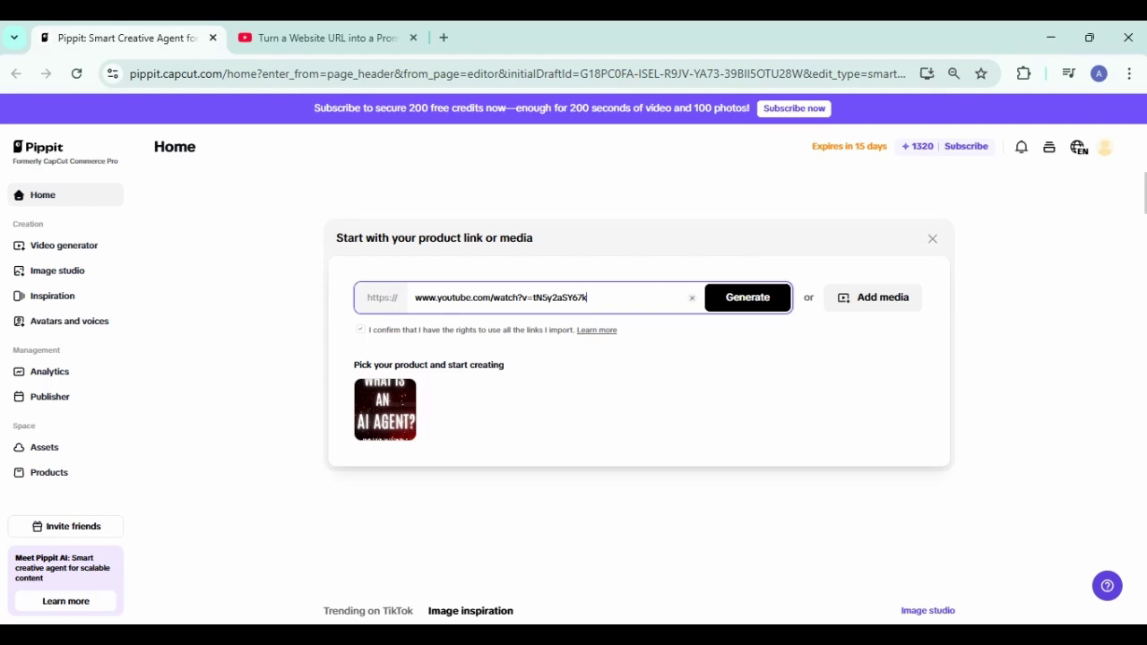
Step: Scroll down the home page and browse the trending TikTok video examples
{"action": "scroll", "coordinate": [1144, 181], "scroll_direction": "down", "scroll_amount": 5}
{"action": "left_click_drag", "start_coordinate": [1144, 291], "coordinate": [1142, 240]}
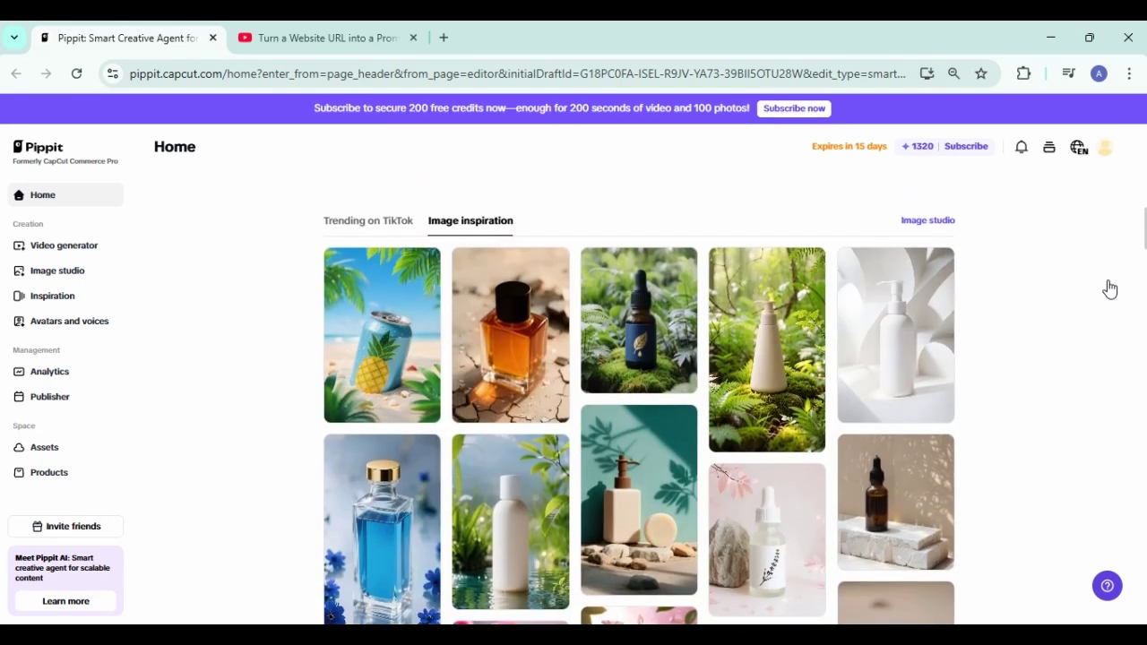
{"action": "scroll", "coordinate": [1144, 267], "scroll_direction": "down", "scroll_amount": 15}
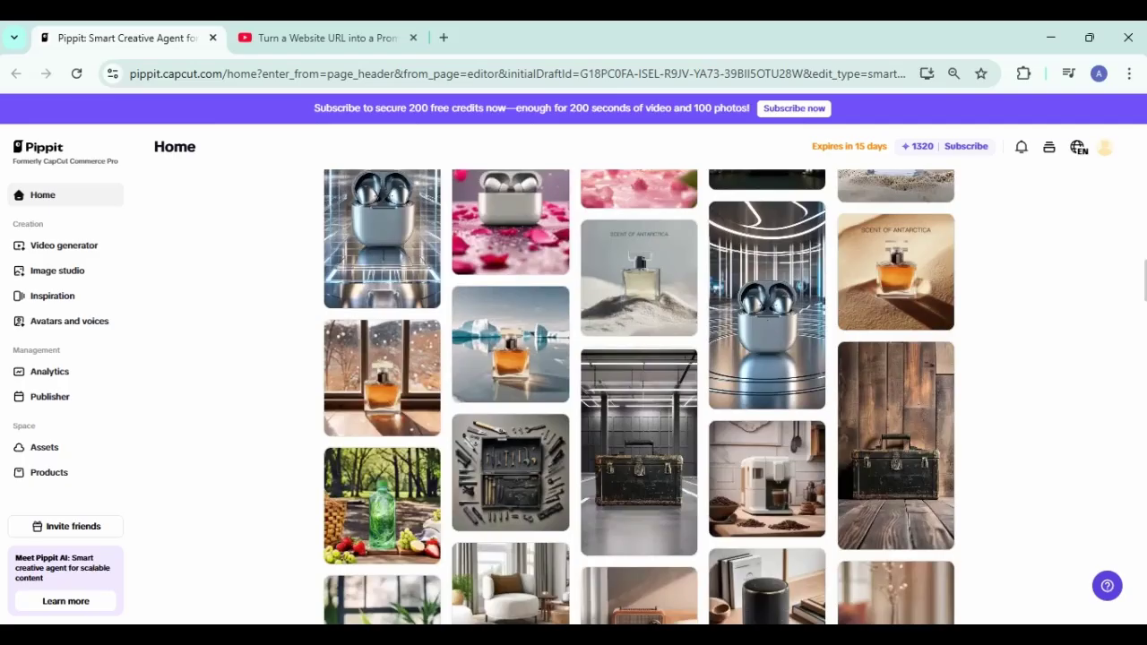
{"action": "scroll", "coordinate": [639, 397], "scroll_direction": "down", "scroll_amount": 10}
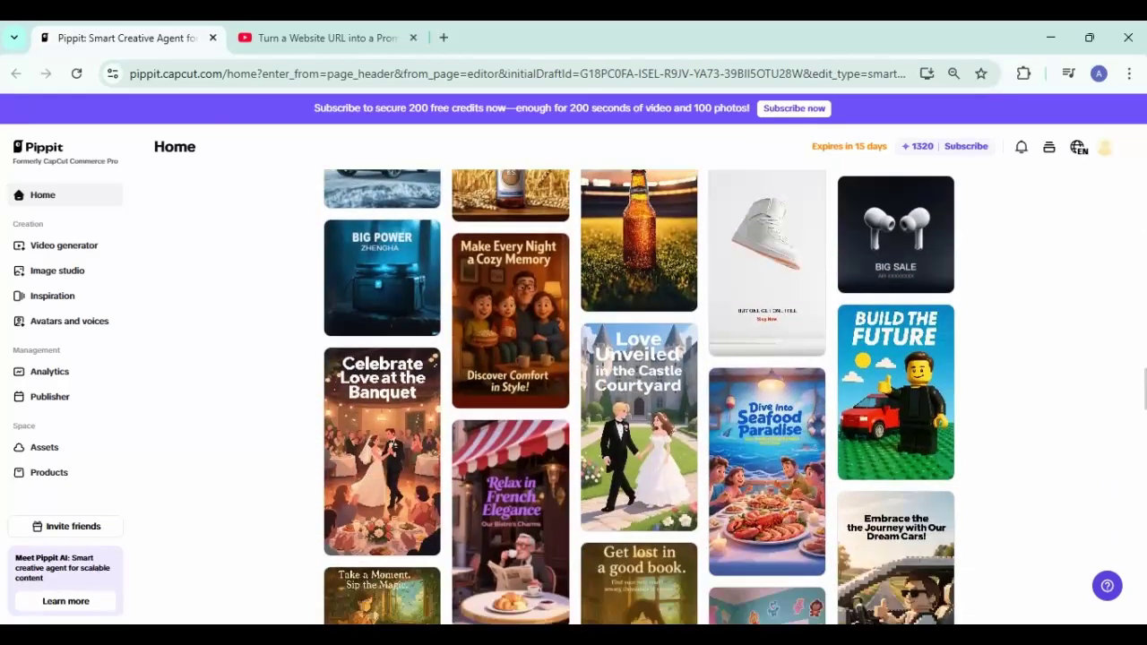
{"action": "scroll", "coordinate": [1143, 413], "scroll_direction": "down", "scroll_amount": 2}
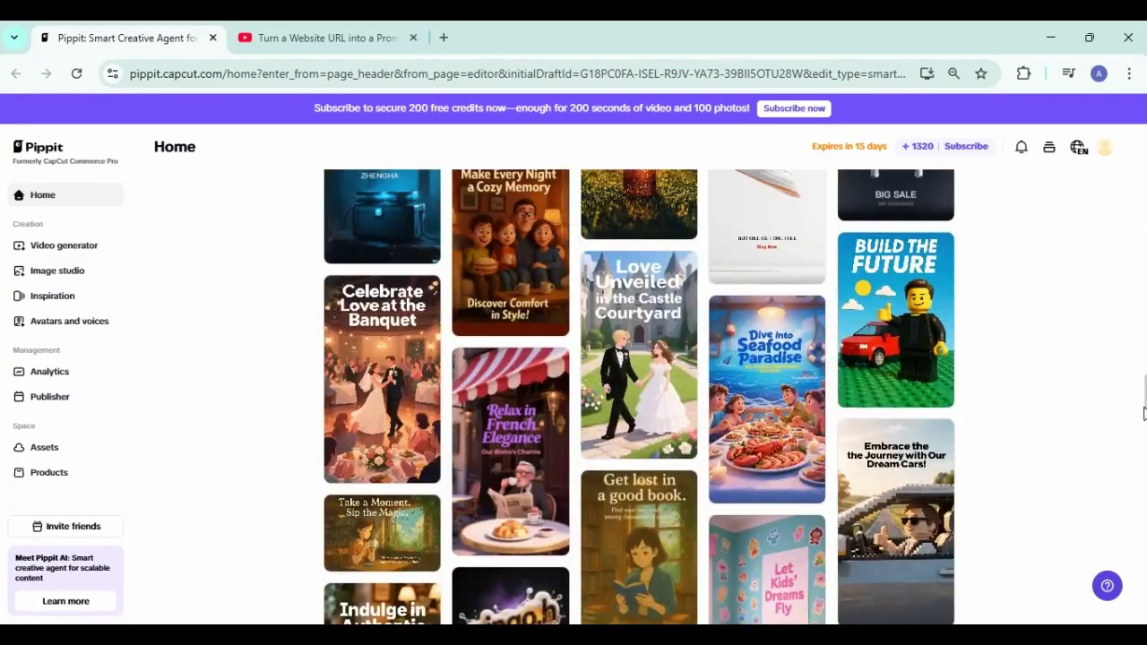
{"action": "scroll", "coordinate": [1120, 287], "scroll_direction": "up", "scroll_amount": 20}
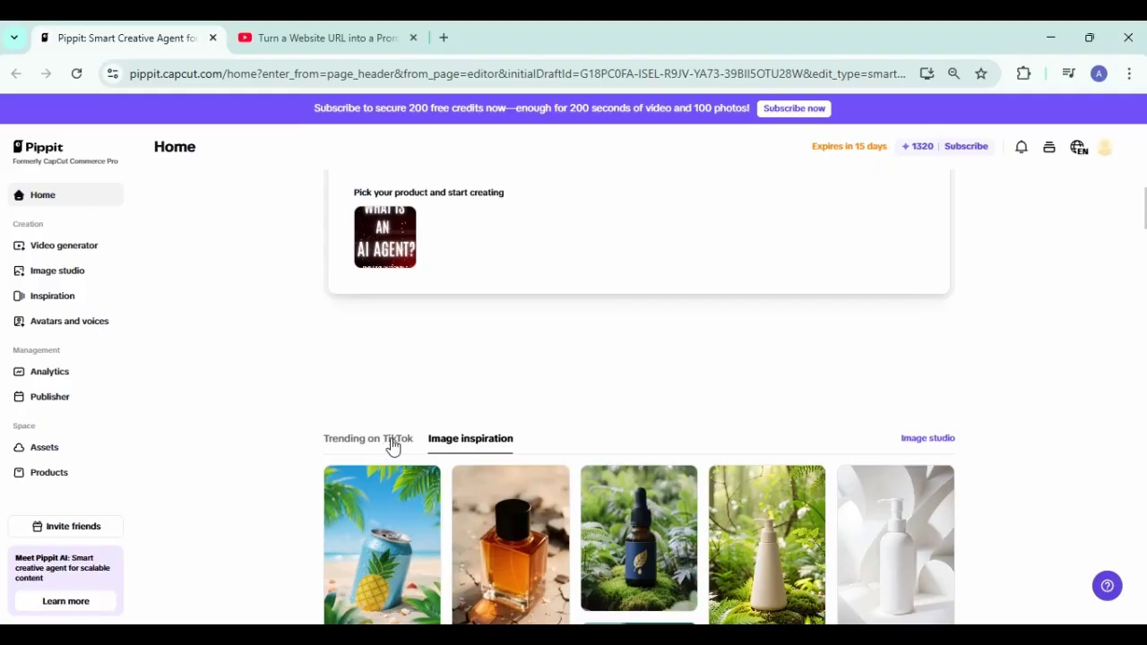
{"action": "left_click", "coordinate": [392, 439]}
{"action": "scroll", "coordinate": [1145, 275], "scroll_direction": "down", "scroll_amount": 5}
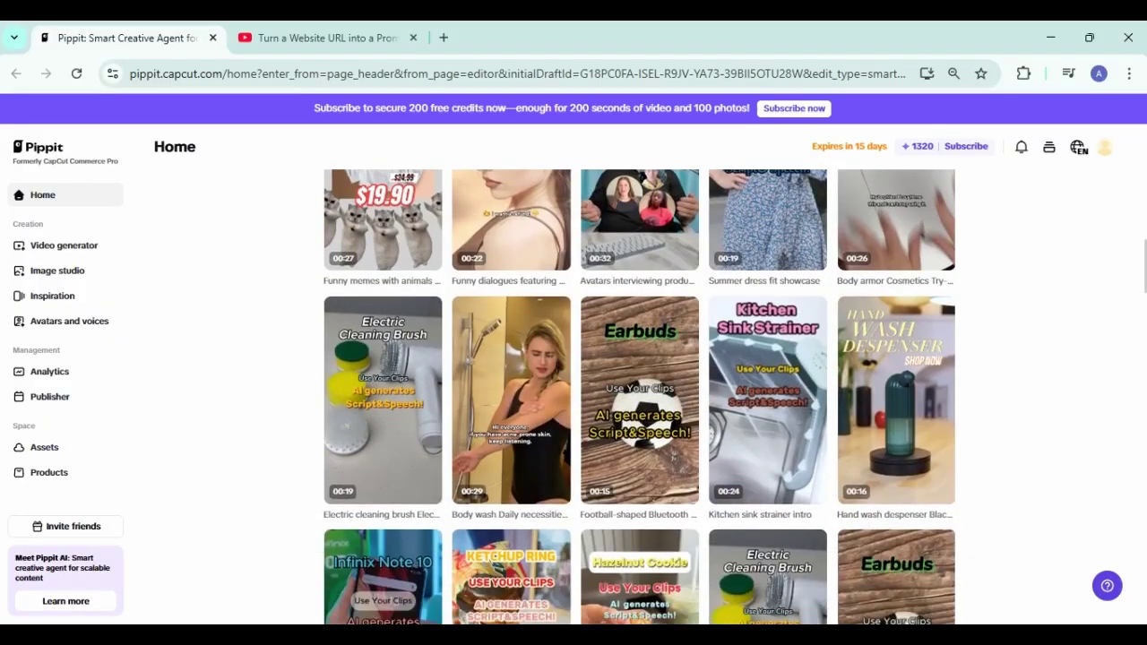
{"action": "scroll", "coordinate": [1144, 275], "scroll_direction": "up", "scroll_amount": 2}
{"action": "scroll", "coordinate": [639, 397], "scroll_direction": "down", "scroll_amount": 10}
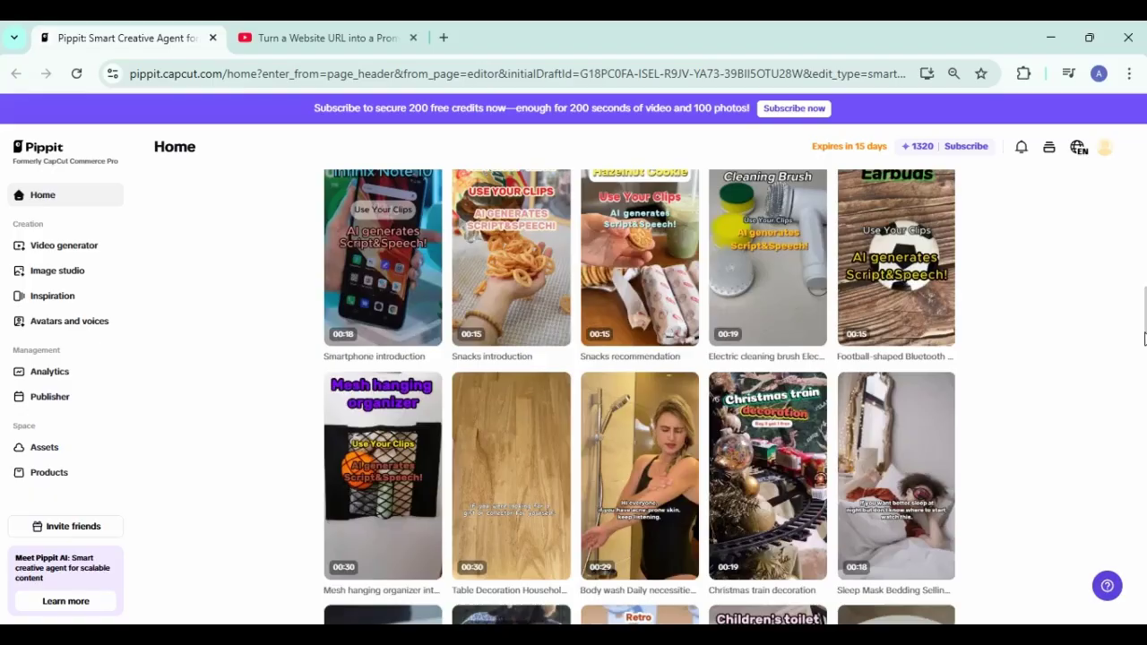
{"action": "scroll", "coordinate": [639, 397], "scroll_direction": "down", "scroll_amount": 8}
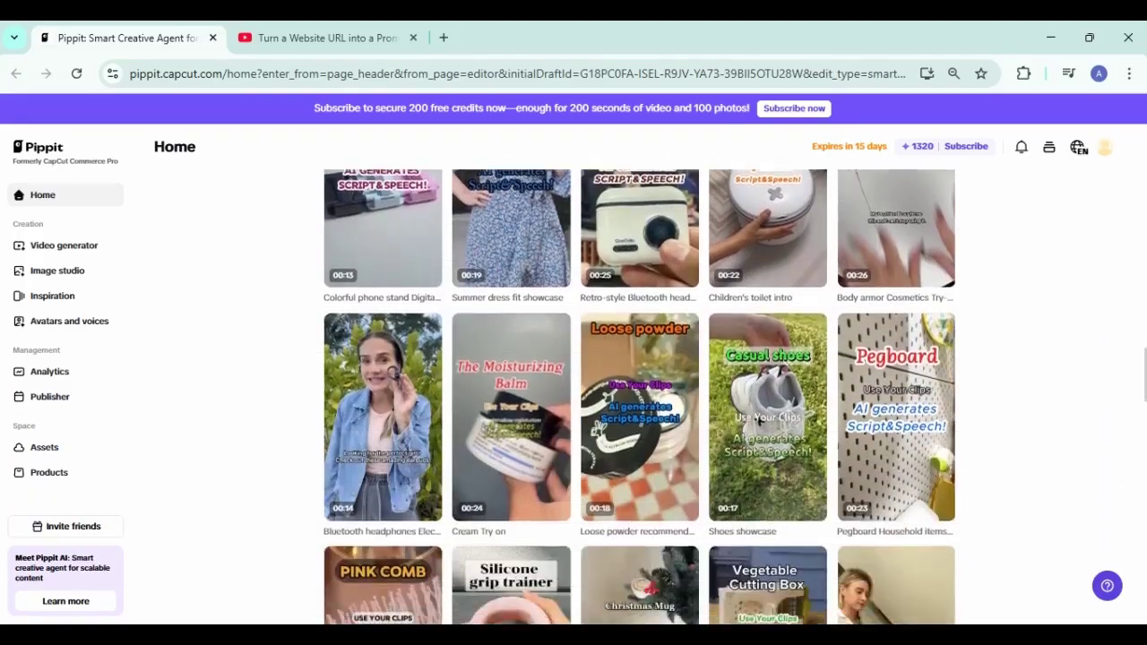
{"action": "scroll", "coordinate": [640, 398], "scroll_direction": "up", "scroll_amount": 1}
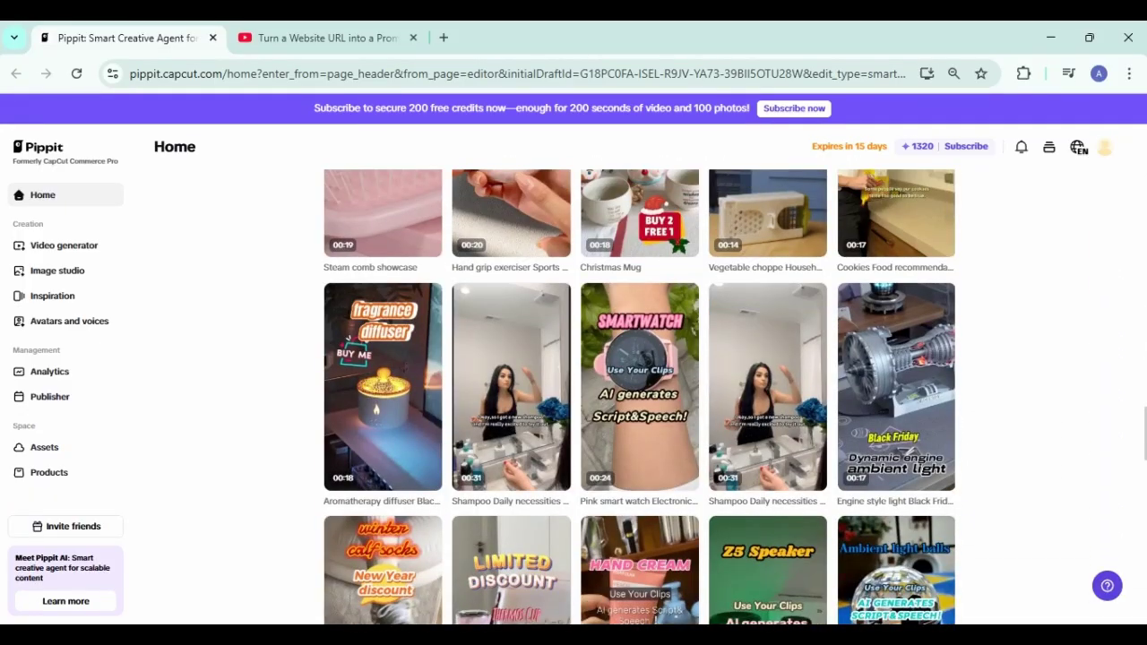
{"action": "left_click_drag", "start_coordinate": [1144, 431], "coordinate": [1125, 259]}
{"action": "scroll", "coordinate": [1127, 268], "scroll_direction": "up", "scroll_amount": 3}
{"action": "scroll", "coordinate": [1138, 296], "scroll_direction": "down", "scroll_amount": 3}
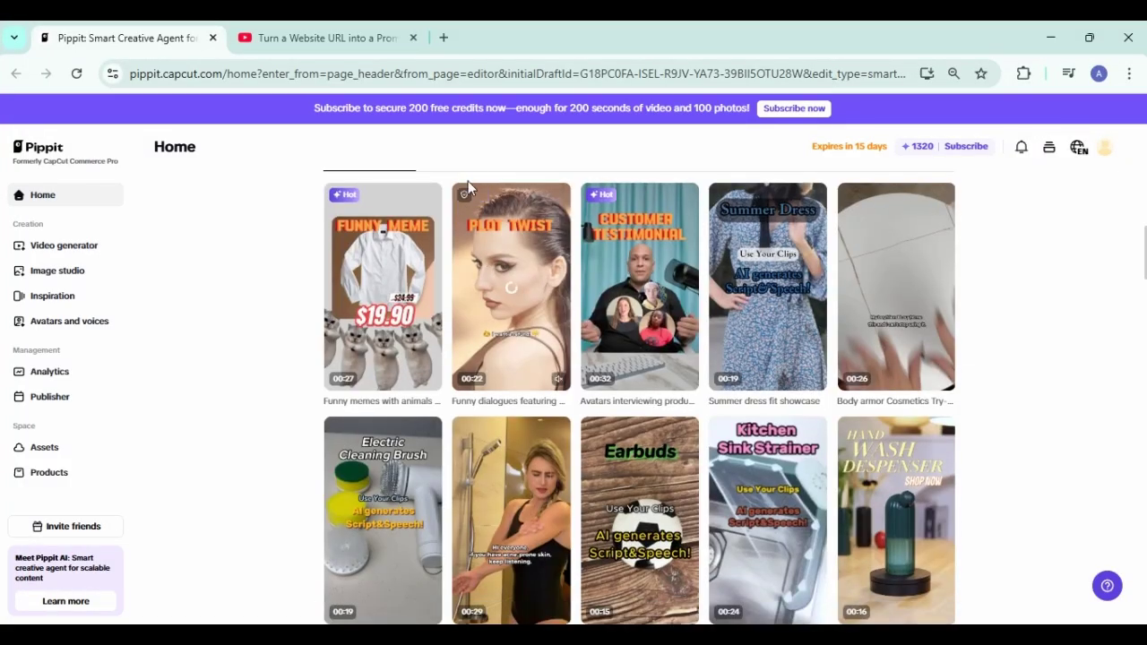
{"action": "scroll", "coordinate": [620, 289], "scroll_direction": "up", "scroll_amount": 3}
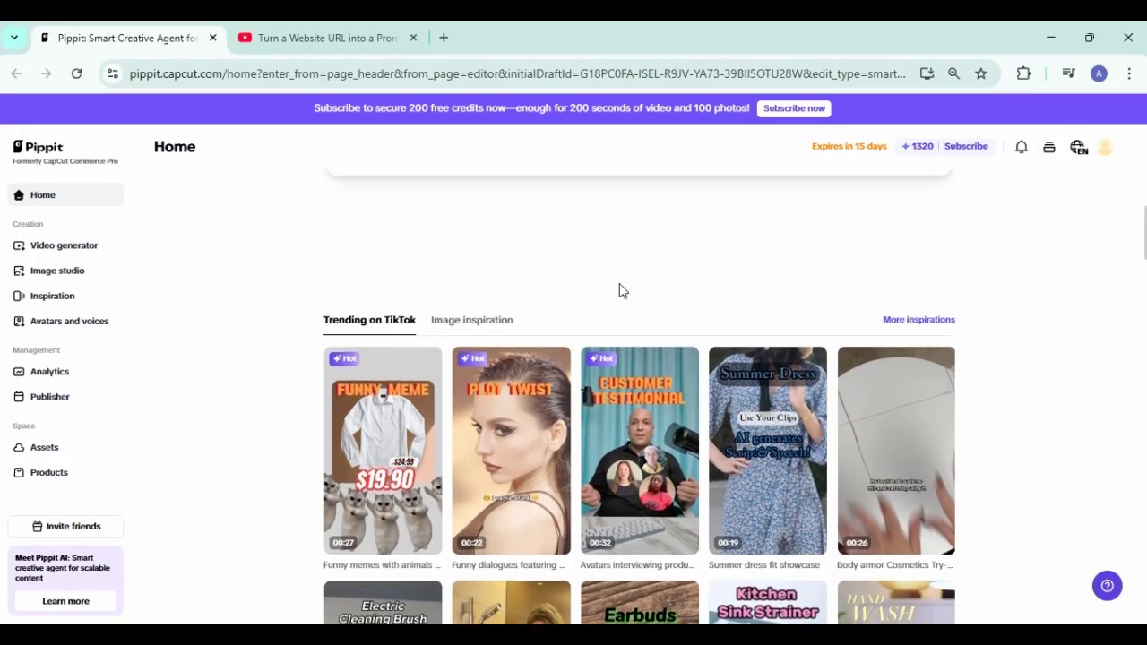
Step: Switch to Image inspiration and scroll down to the illustrated poster templates
{"action": "left_click", "coordinate": [489, 322]}
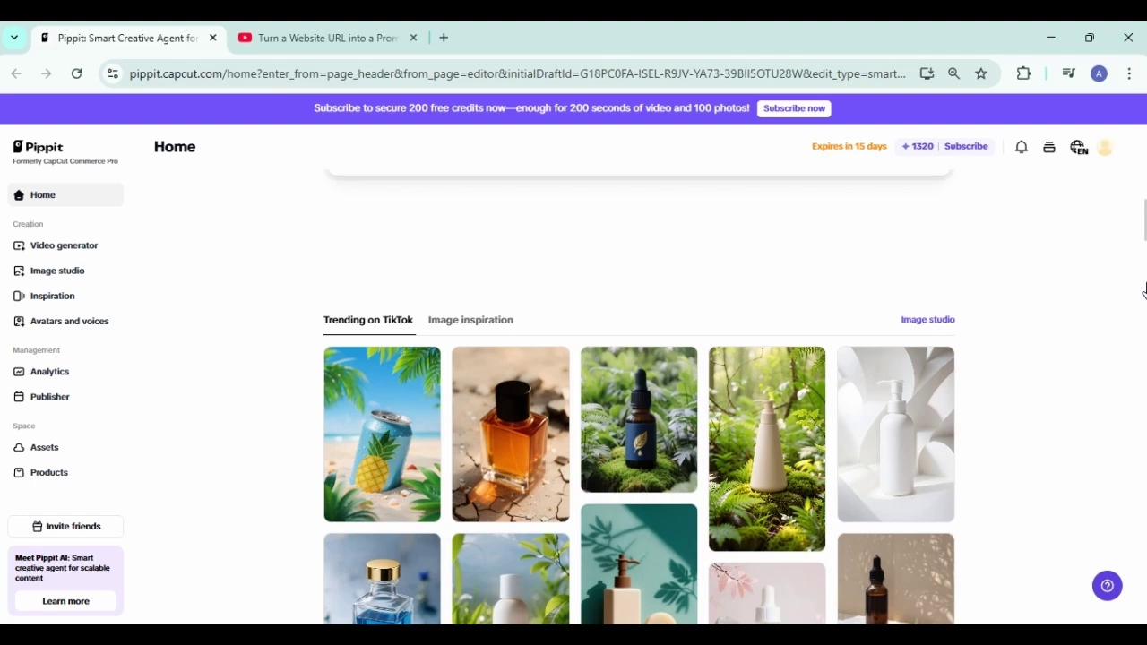
{"action": "scroll", "coordinate": [1143, 291], "scroll_direction": "down", "scroll_amount": 5}
{"action": "scroll", "coordinate": [639, 397], "scroll_direction": "down", "scroll_amount": 10}
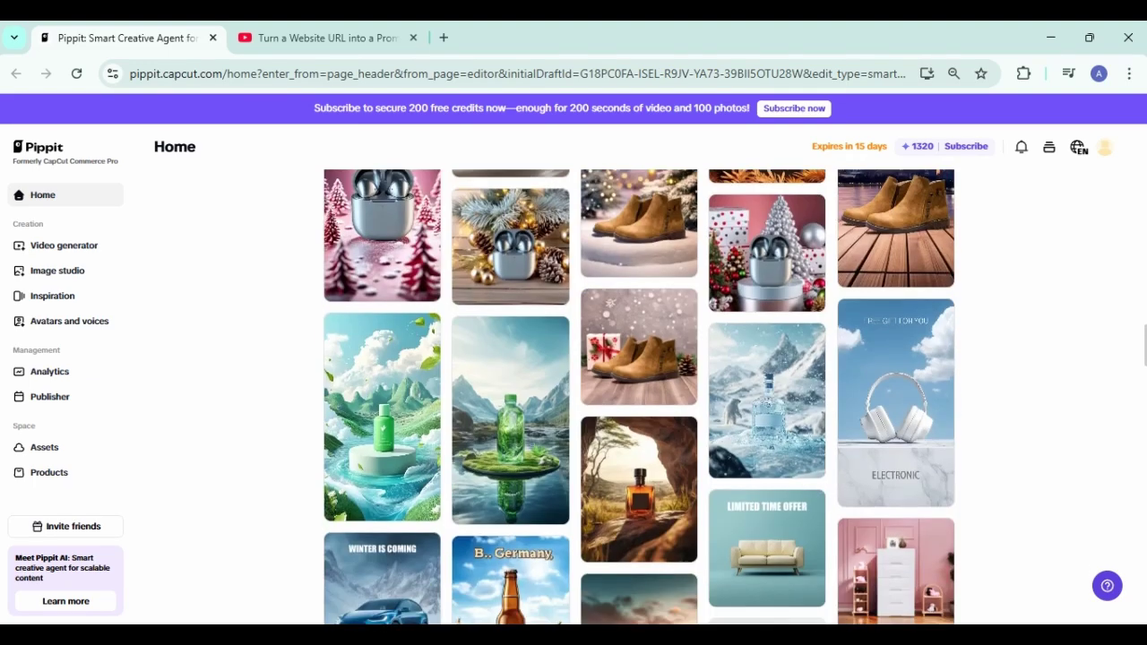
{"action": "scroll", "coordinate": [639, 397], "scroll_direction": "down", "scroll_amount": 5}
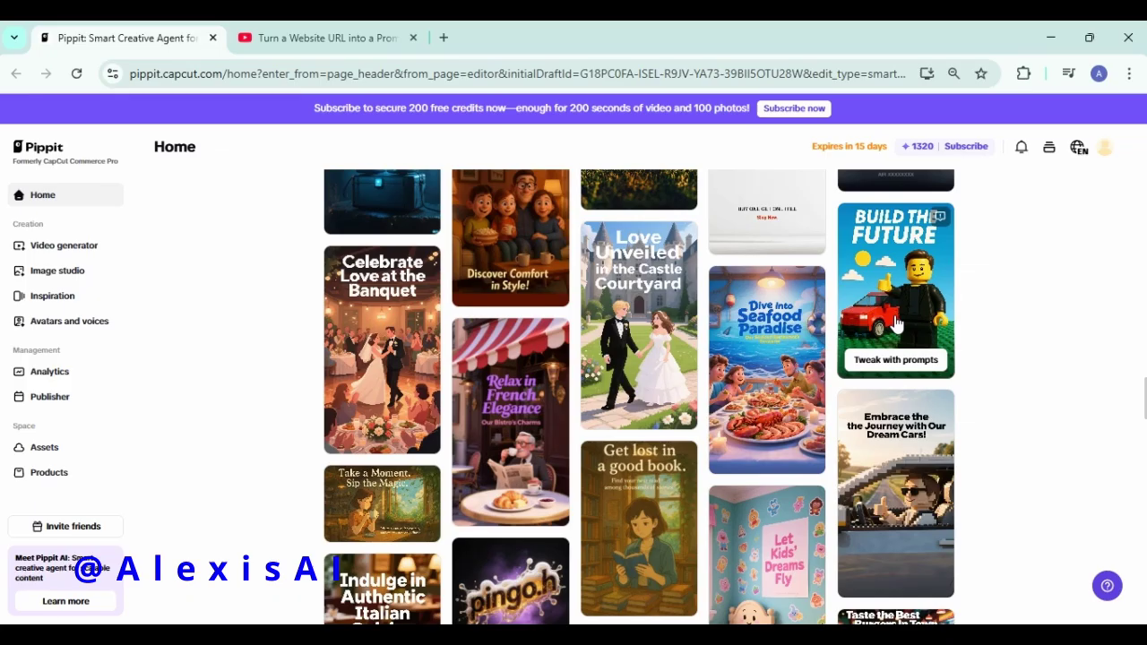
Step: Regenerate the BUILD THE FUTURE poster with a background change and the logo person made a woman
{"action": "left_click", "coordinate": [898, 322]}
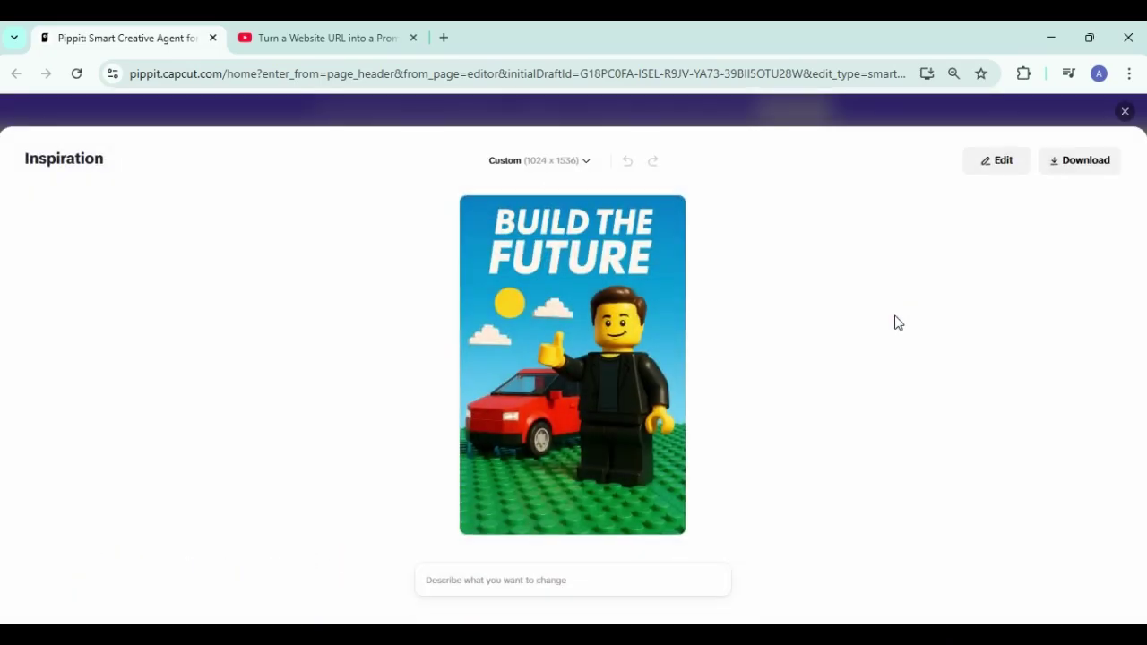
{"action": "left_click", "coordinate": [463, 582]}
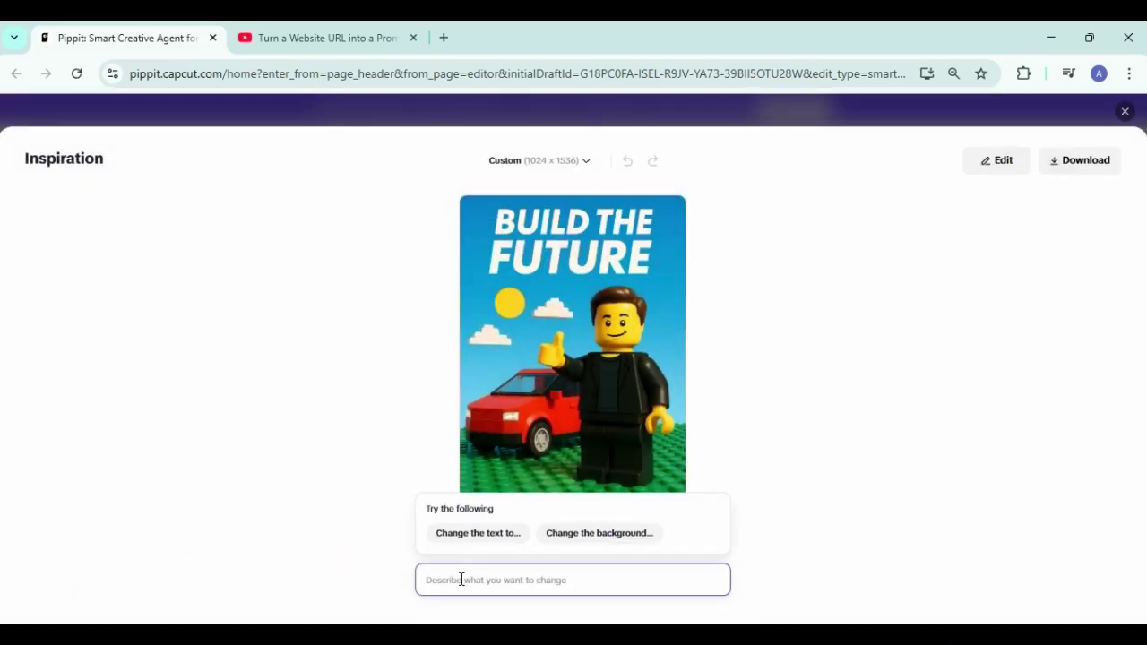
{"action": "left_click", "coordinate": [581, 536]}
{"action": "type", "text": "to a galaxy a"}
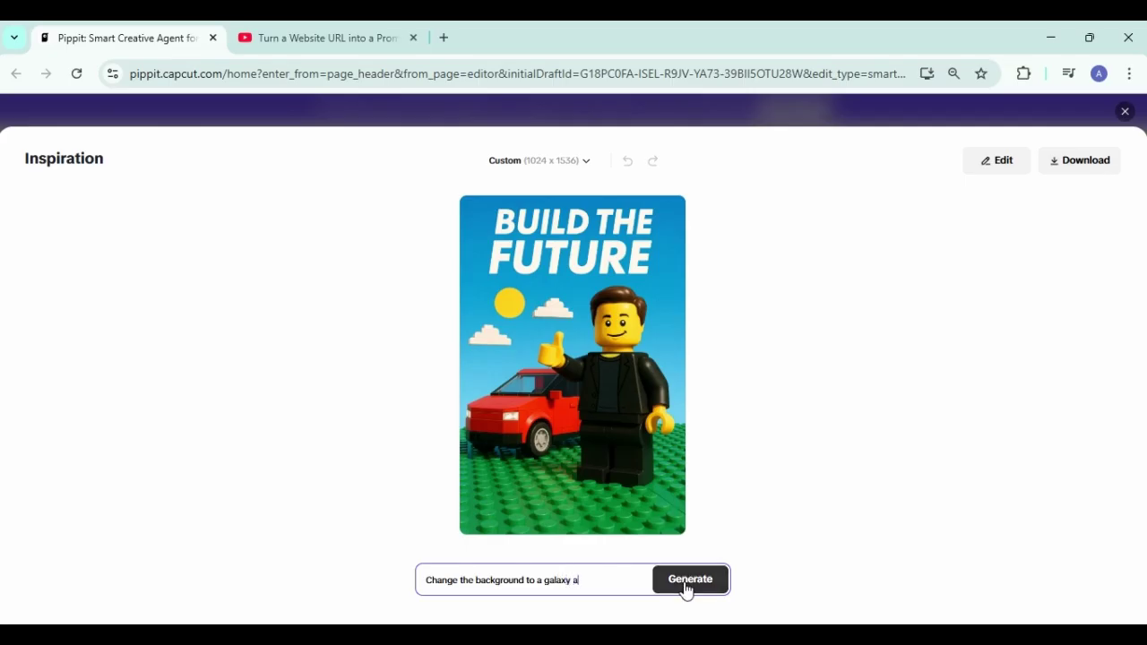
{"action": "type", "text": "change the logo person into a woman"}
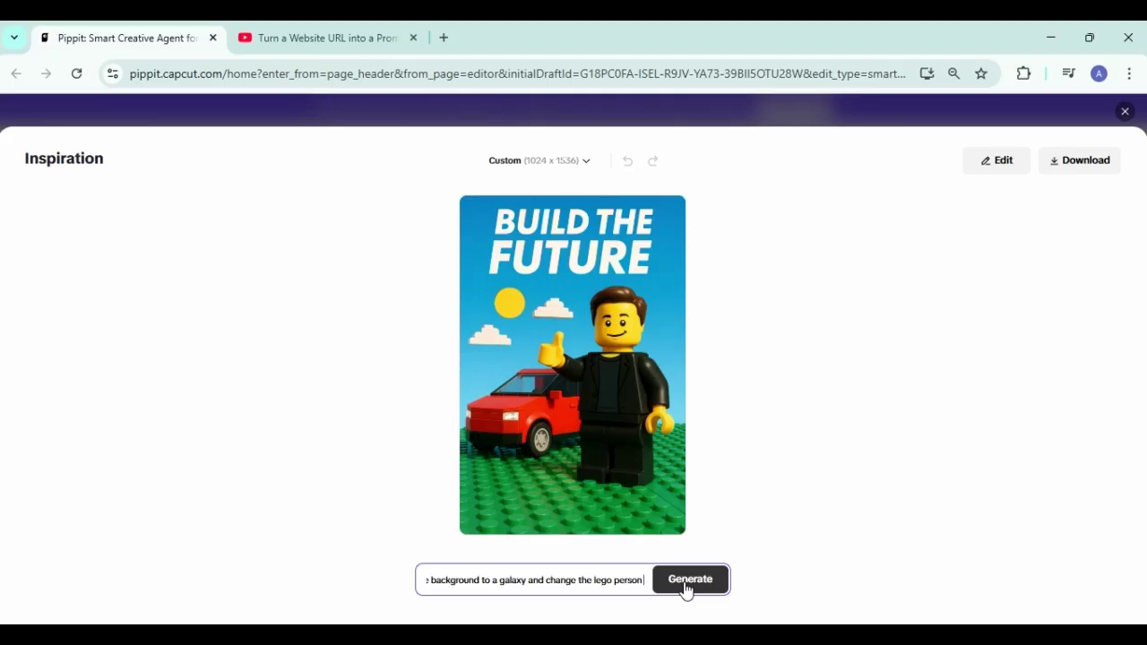
{"action": "left_click", "coordinate": [686, 580]}
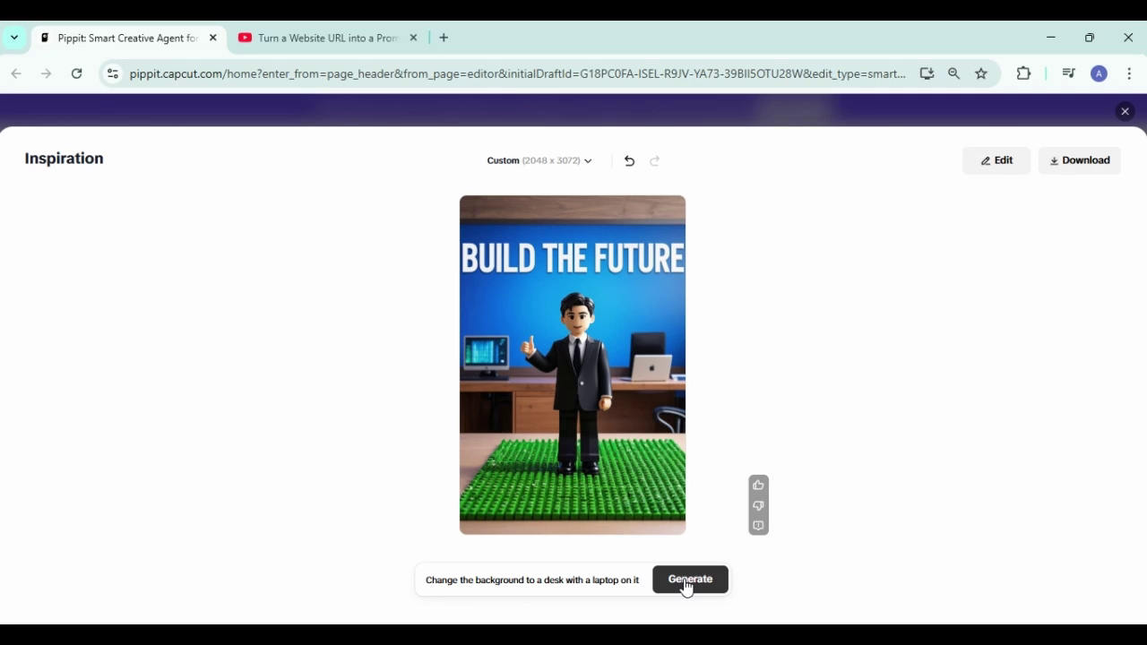
{"action": "left_click", "coordinate": [997, 166]}
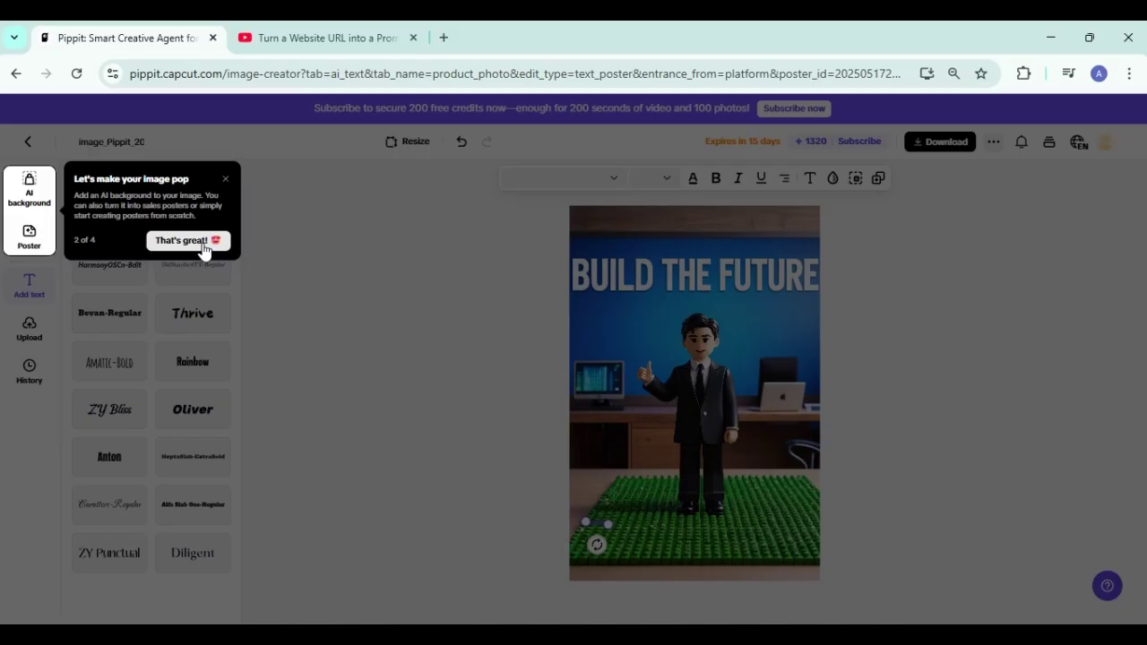
Step: Dismiss the image editor's onboarding tips and select the figure image on the poster
{"action": "left_click", "coordinate": [203, 244]}
{"action": "left_click", "coordinate": [493, 234]}
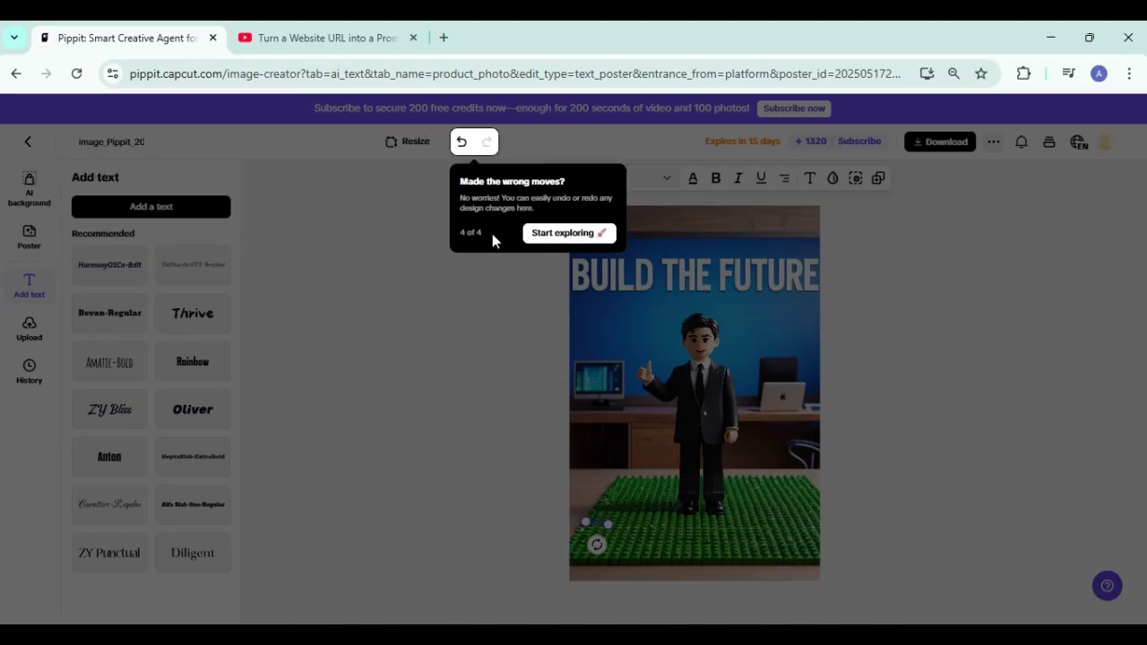
{"action": "left_click", "coordinate": [559, 235]}
{"action": "left_click", "coordinate": [671, 386]}
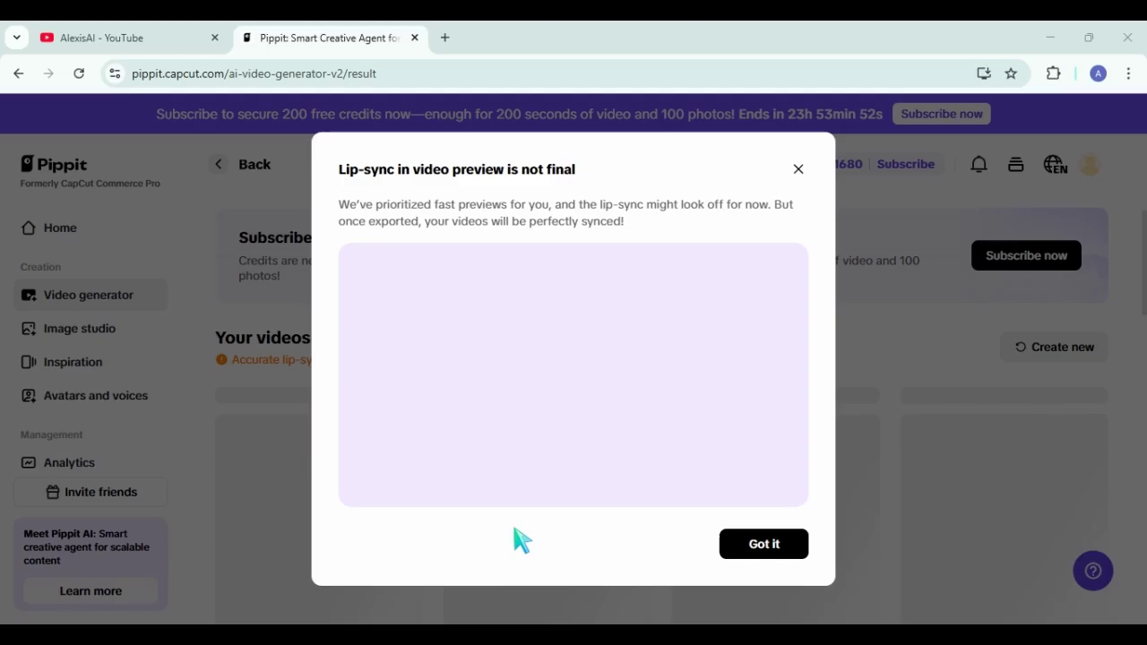
Step: Dismiss the lip-sync notice and scroll through the grid of generated AlexisAI videos
{"action": "left_click", "coordinate": [772, 548]}
{"action": "scroll", "coordinate": [776, 558], "scroll_direction": "down", "scroll_amount": 1}
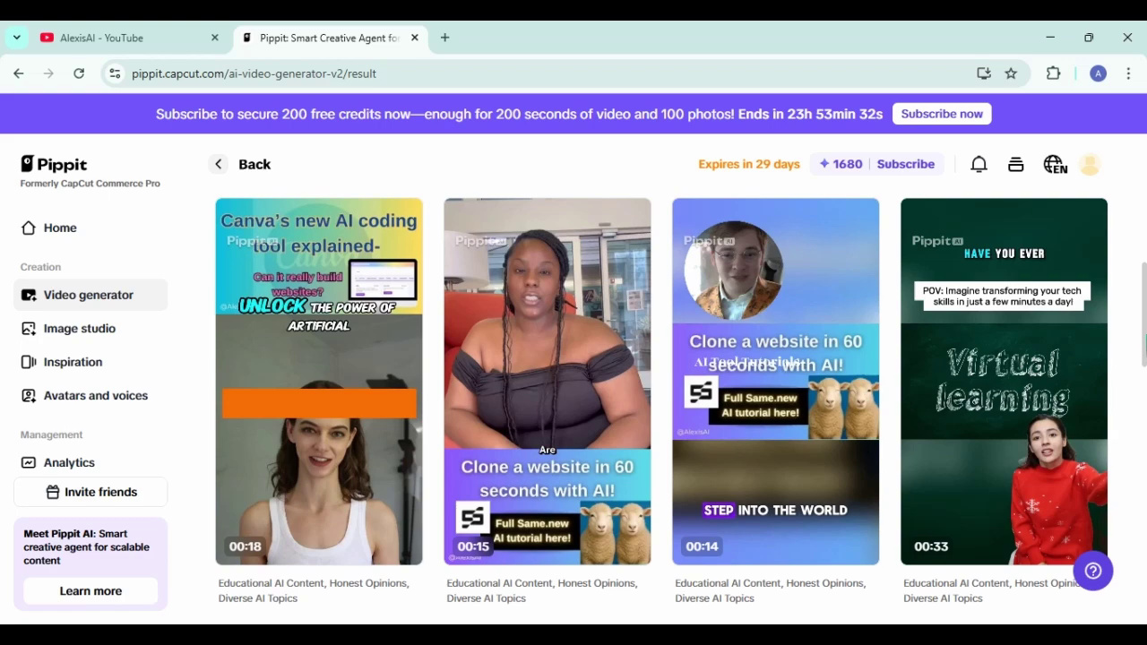
{"action": "scroll", "coordinate": [1146, 429], "scroll_direction": "down", "scroll_amount": 6}
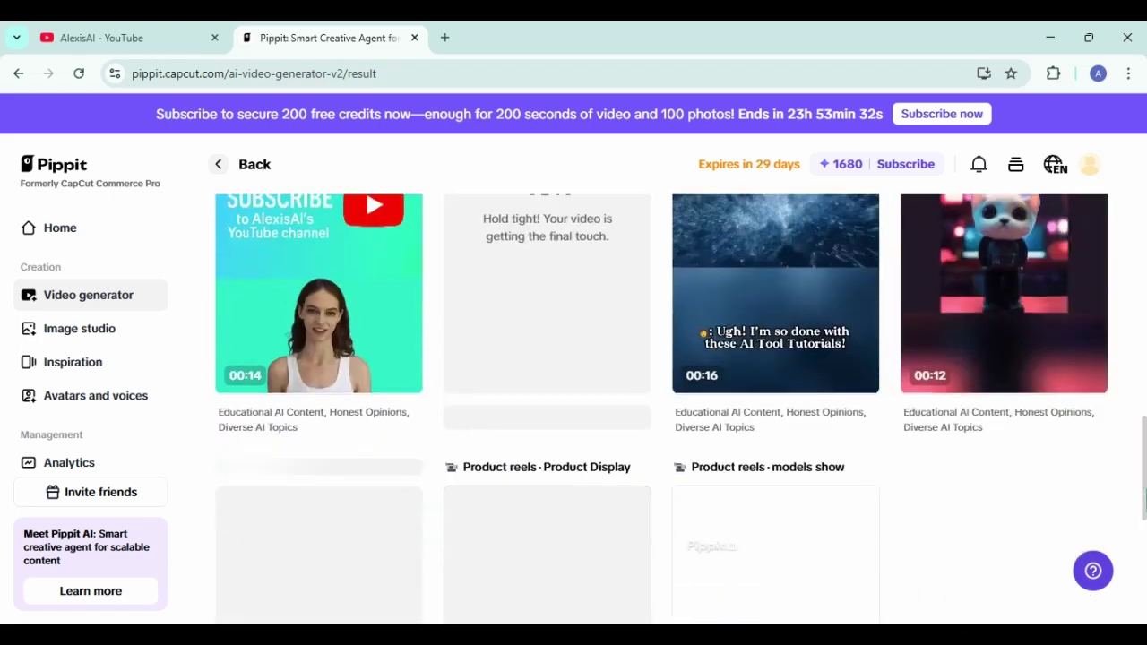
{"action": "mouse_move", "coordinate": [1145, 502]}
{"action": "left_mouse_down"}
{"action": "mouse_move", "coordinate": [1145, 596]}
{"action": "mouse_move", "coordinate": [1140, 488]}
{"action": "left_mouse_up"}
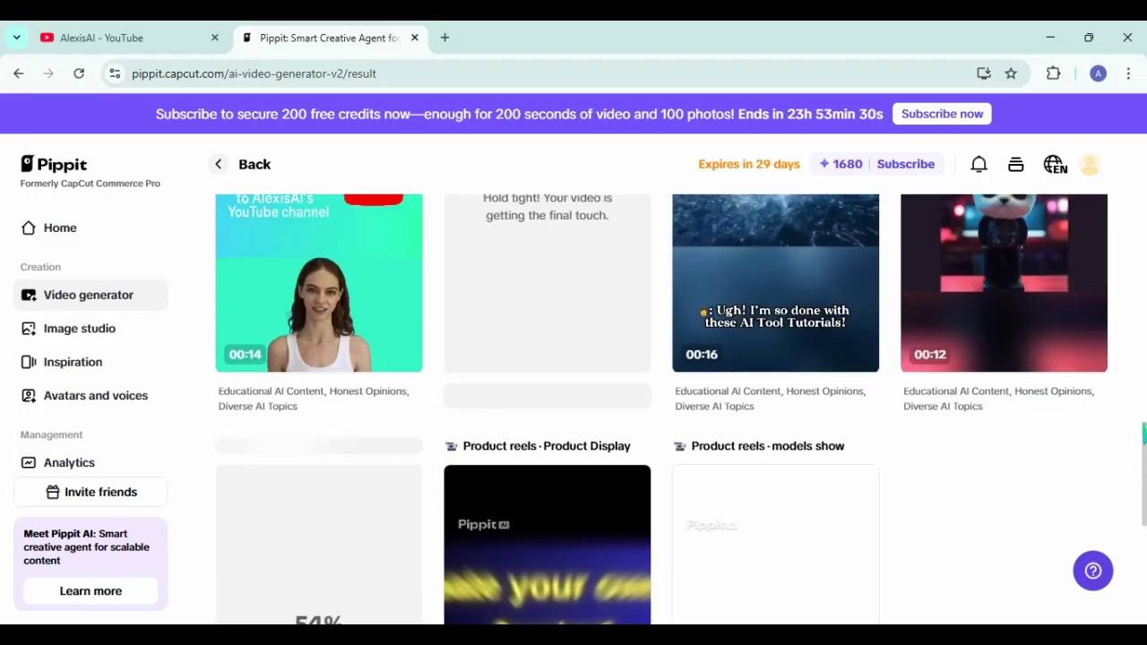
{"action": "left_click_drag", "start_coordinate": [1145, 455], "coordinate": [1143, 360]}
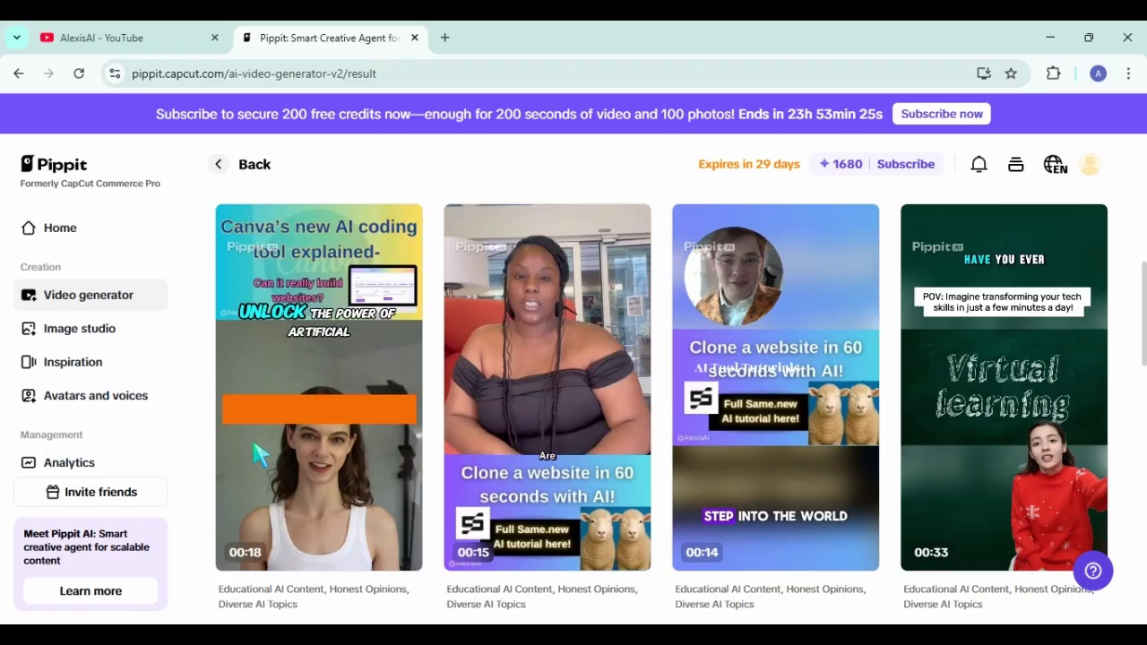
Step: Play the generated video previews one by one across the first two rows
{"action": "mouse_move", "coordinate": [305, 430]}
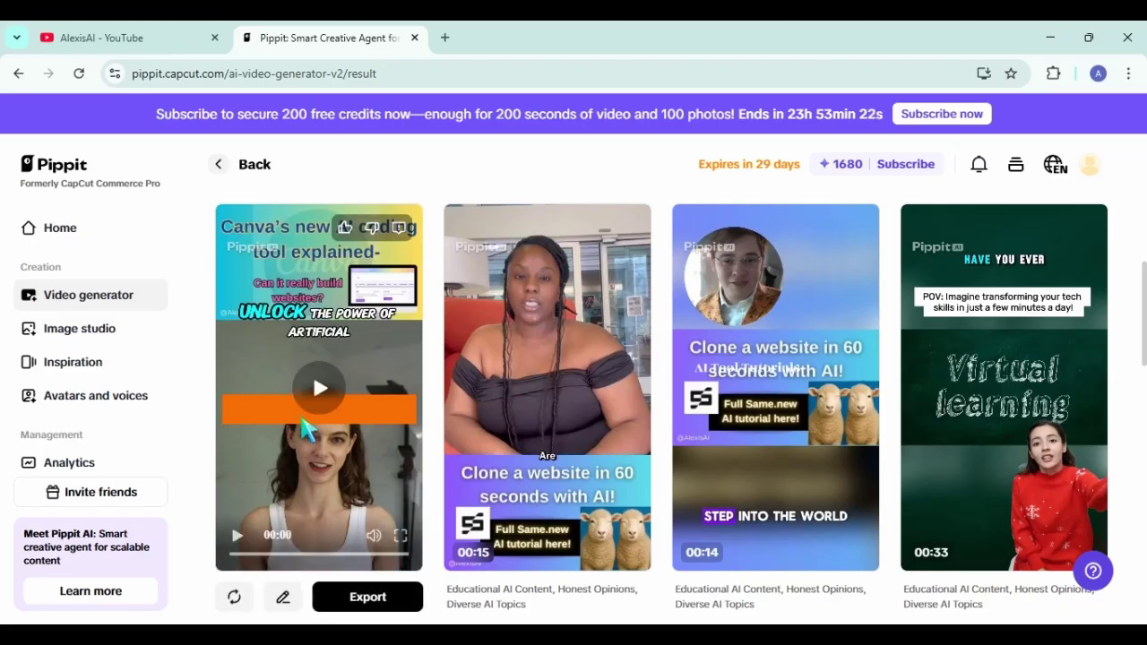
{"action": "left_click", "coordinate": [319, 391]}
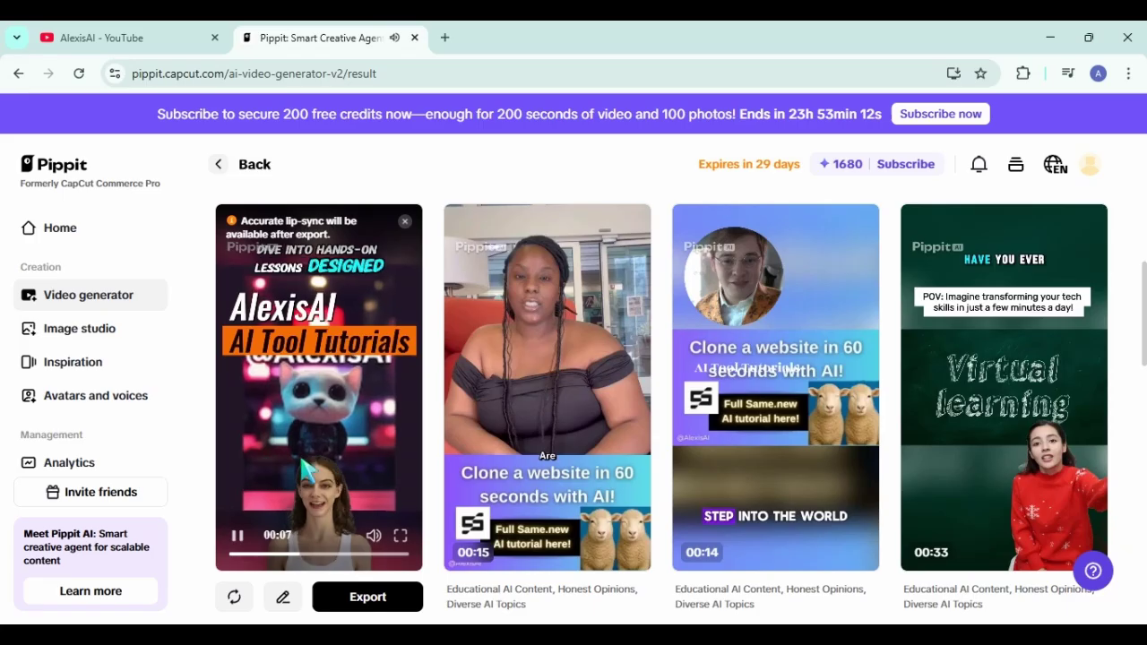
{"action": "left_click", "coordinate": [545, 387]}
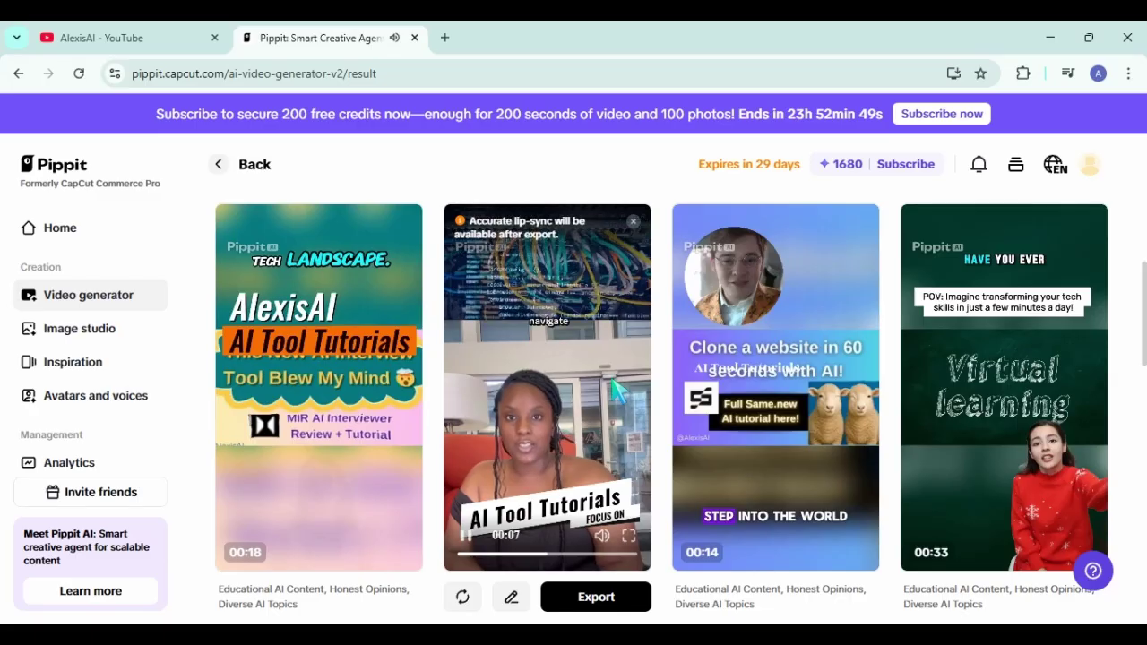
{"action": "mouse_move", "coordinate": [789, 385]}
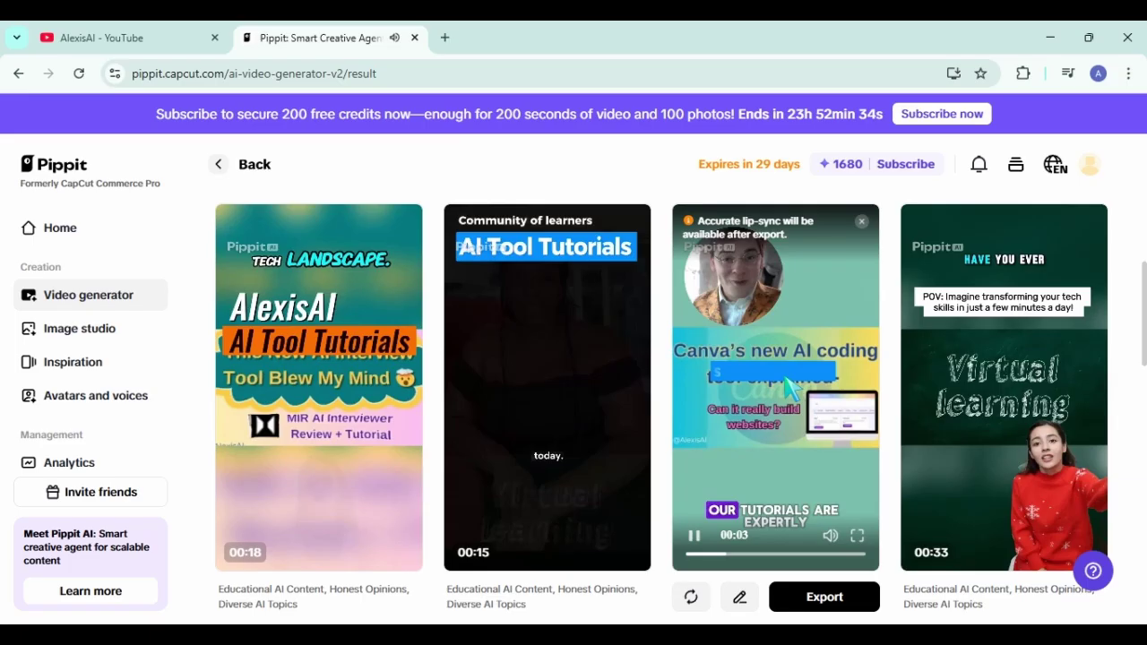
{"action": "left_click", "coordinate": [1002, 394]}
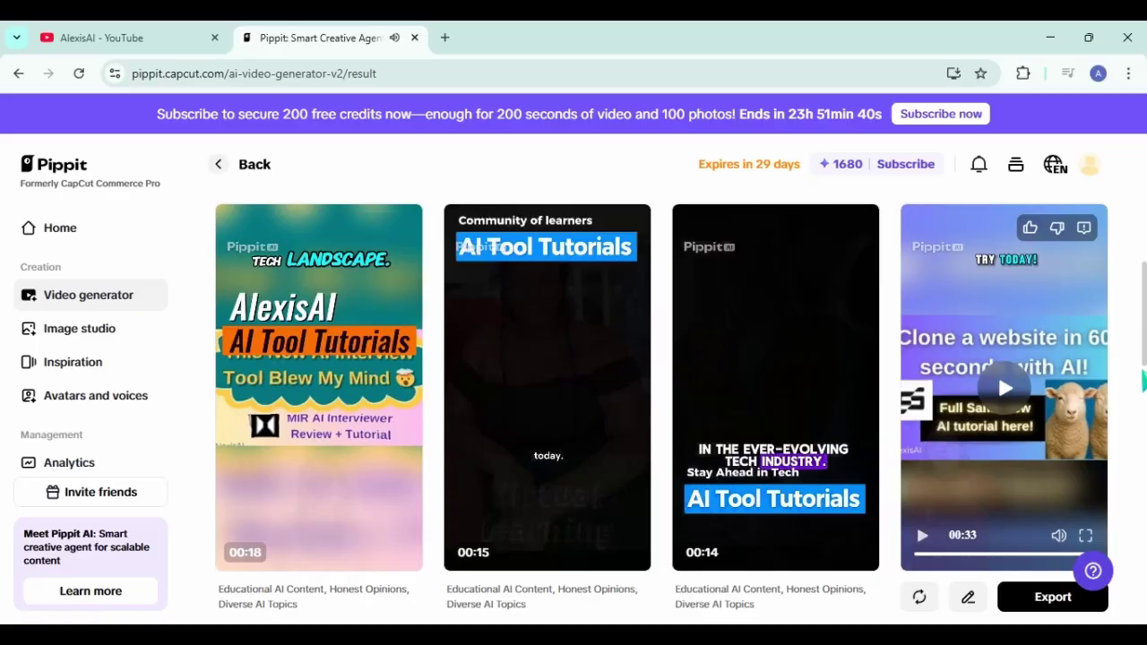
{"action": "scroll", "coordinate": [1144, 381], "scroll_direction": "down", "scroll_amount": 5}
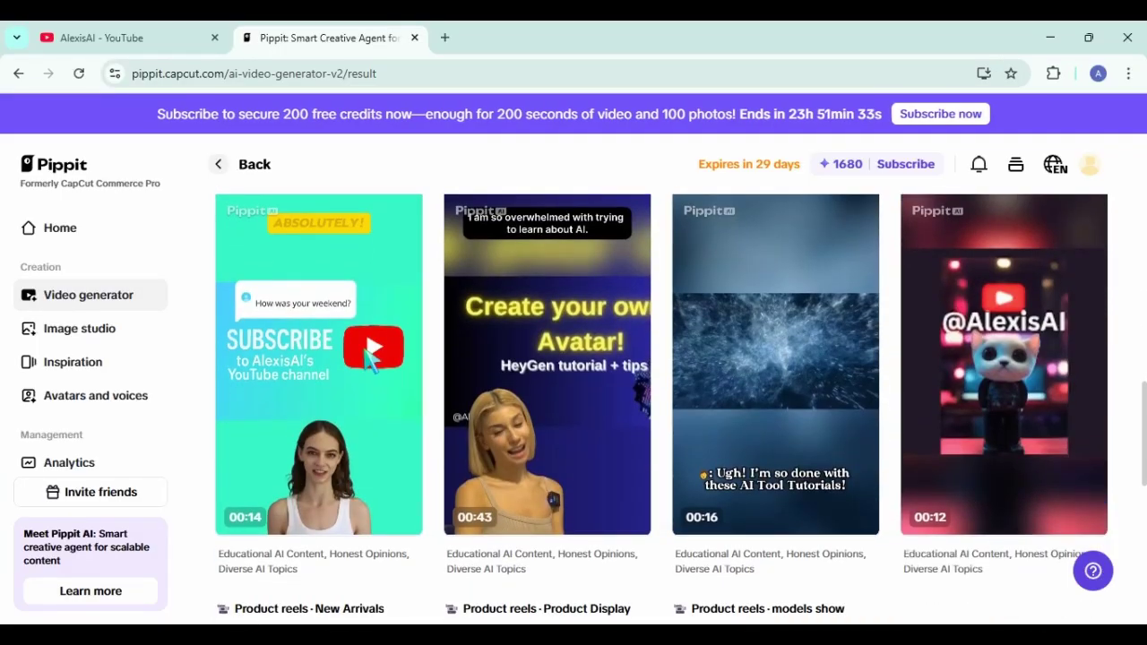
{"action": "left_click", "coordinate": [371, 356]}
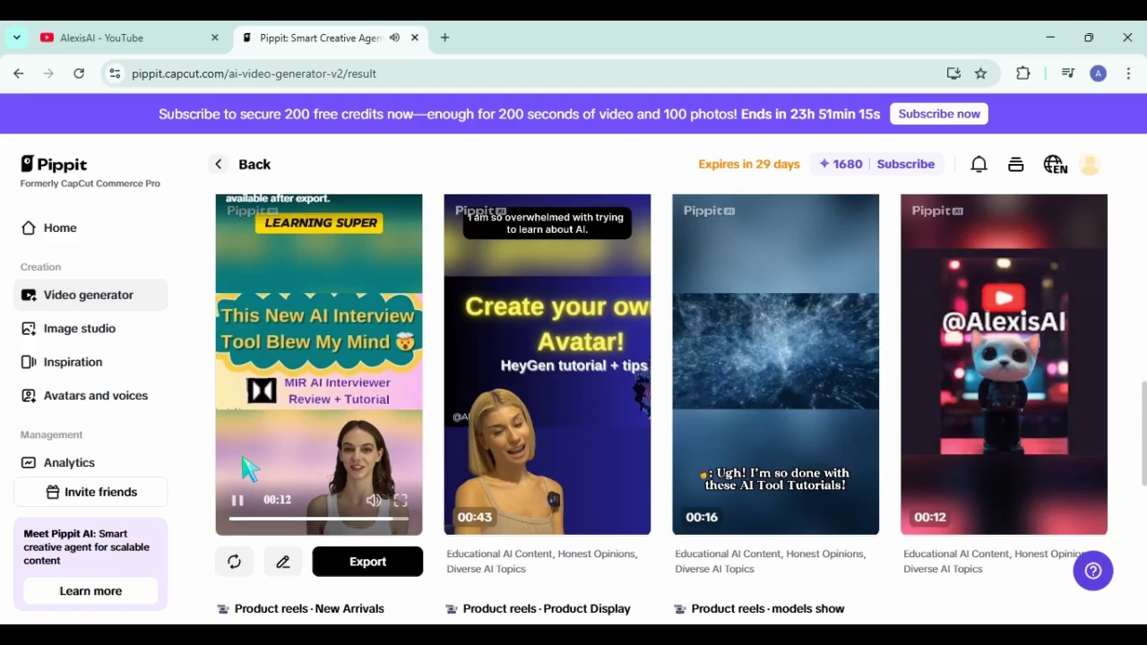
{"action": "left_click", "coordinate": [547, 359]}
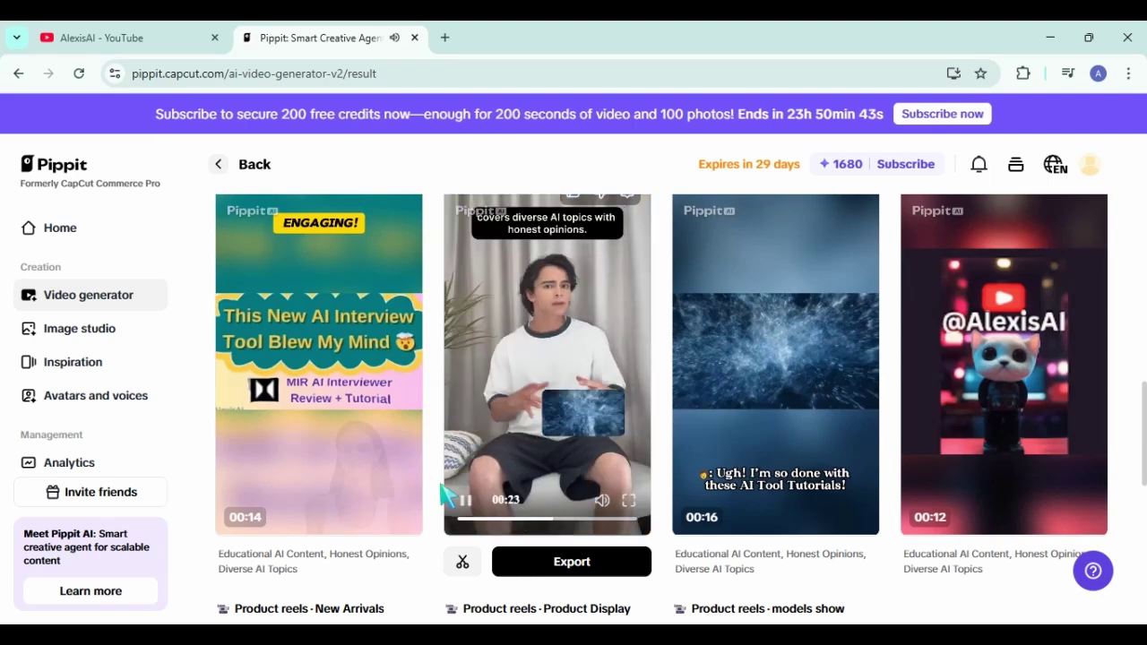
Step: Play the third preview, then reword the script to 'the essentials of the newest AI tools'
{"action": "left_click", "coordinate": [773, 357]}
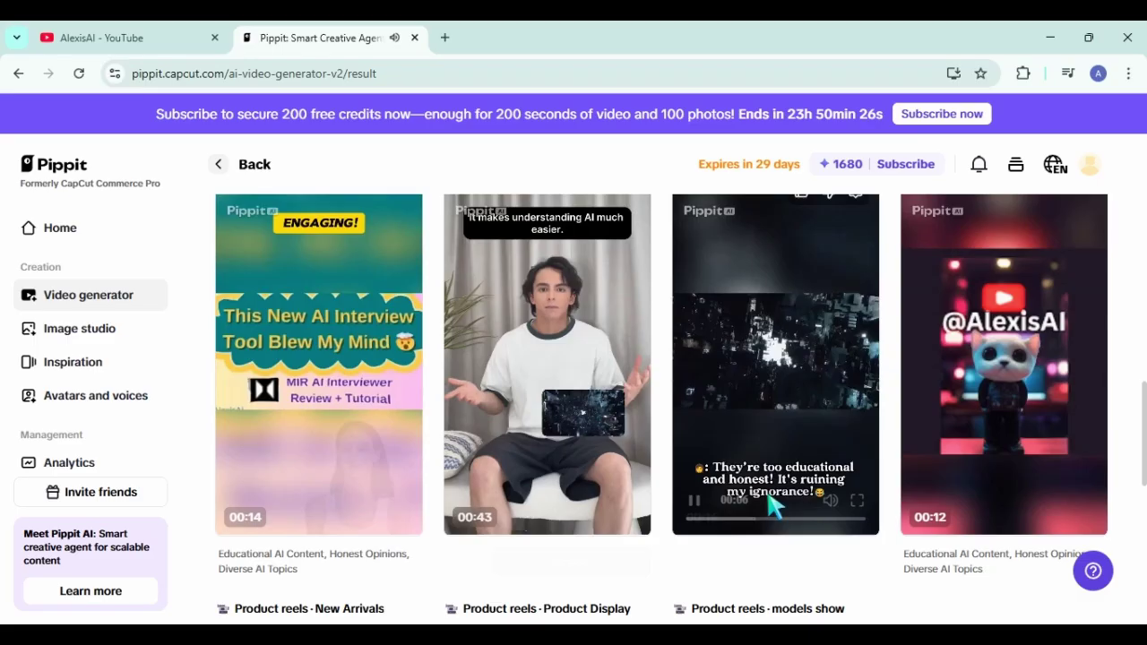
{"action": "scroll", "coordinate": [313, 378], "scroll_direction": "down", "scroll_amount": 5}
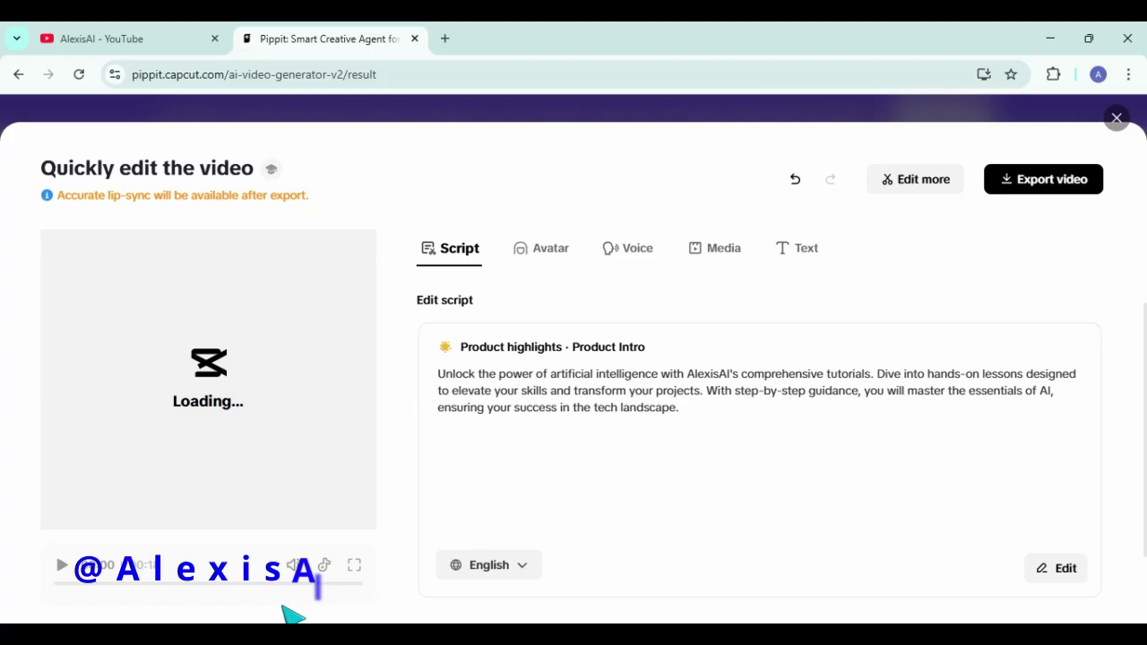
{"action": "scroll", "coordinate": [293, 617], "scroll_direction": "down", "scroll_amount": 1}
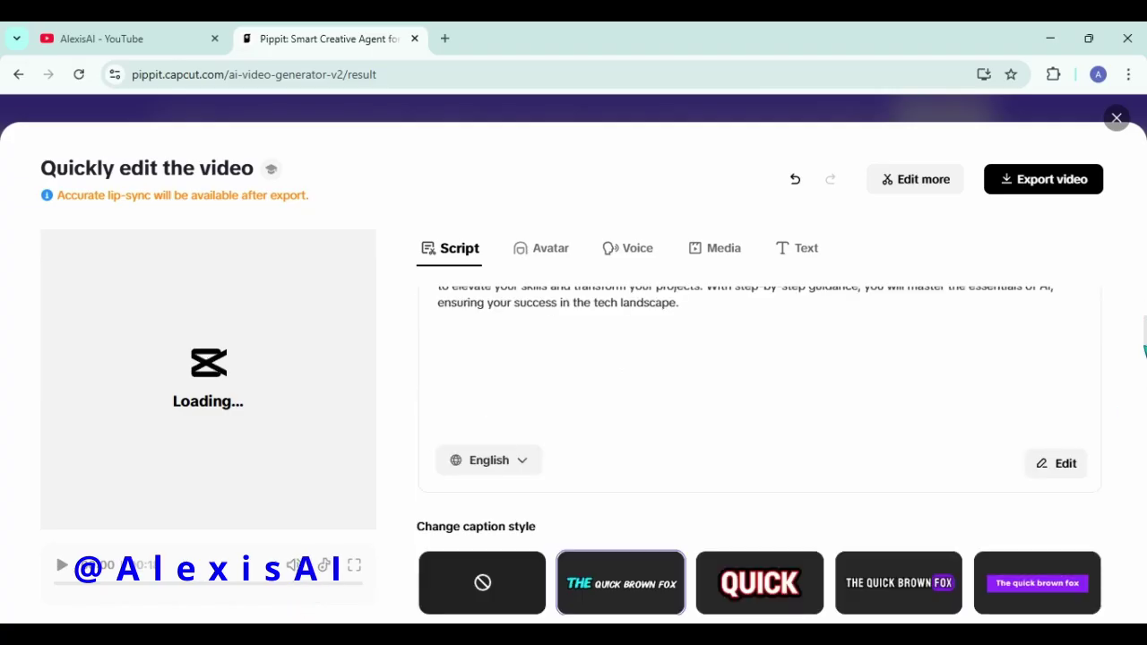
{"action": "scroll", "coordinate": [759, 403], "scroll_direction": "up", "scroll_amount": 1}
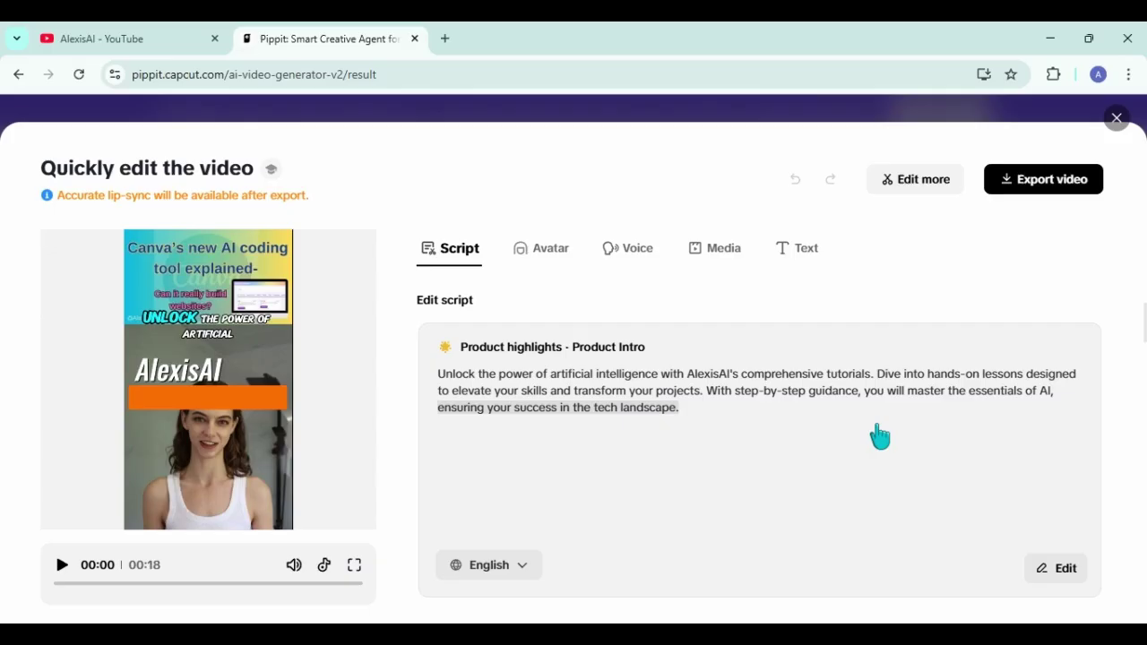
{"action": "left_click", "coordinate": [1055, 405]}
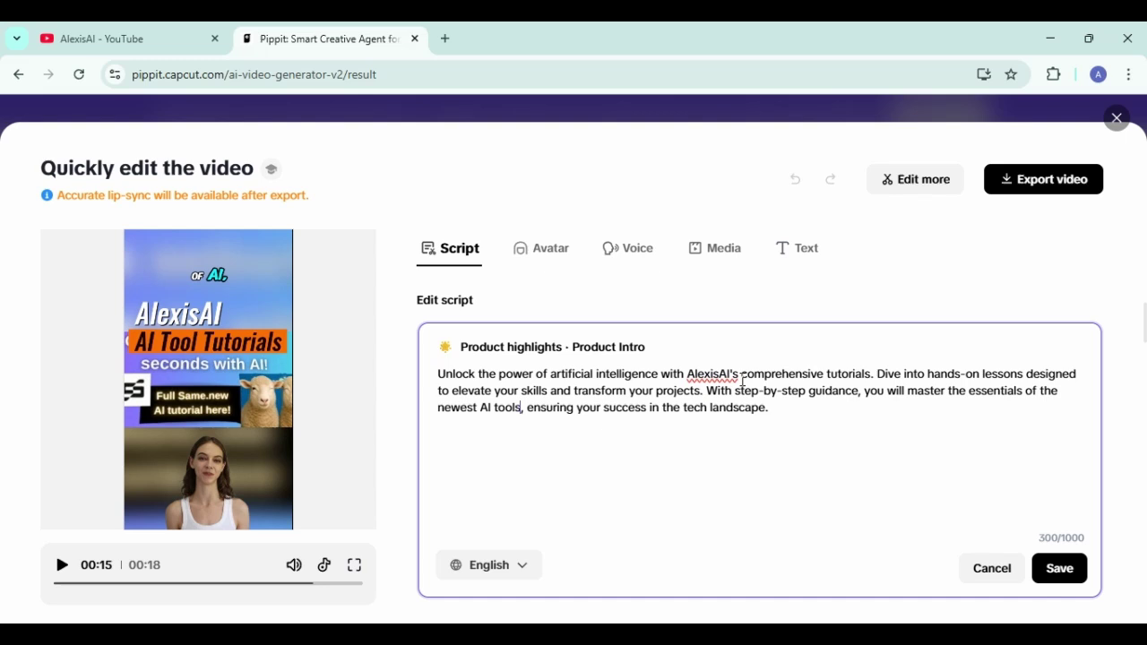
{"action": "left_click", "coordinate": [545, 256]}
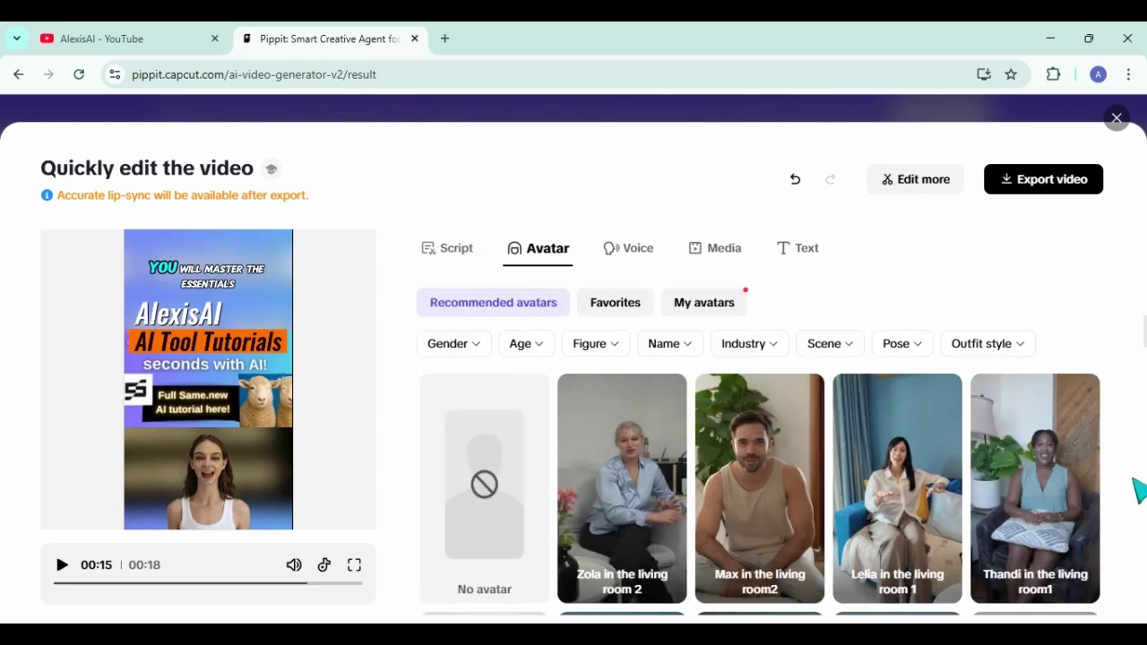
Step: Scroll the avatar library and look through the Age, Figure, Name, Industry and Scene filters
{"action": "scroll", "coordinate": [759, 492], "scroll_direction": "down", "scroll_amount": 3}
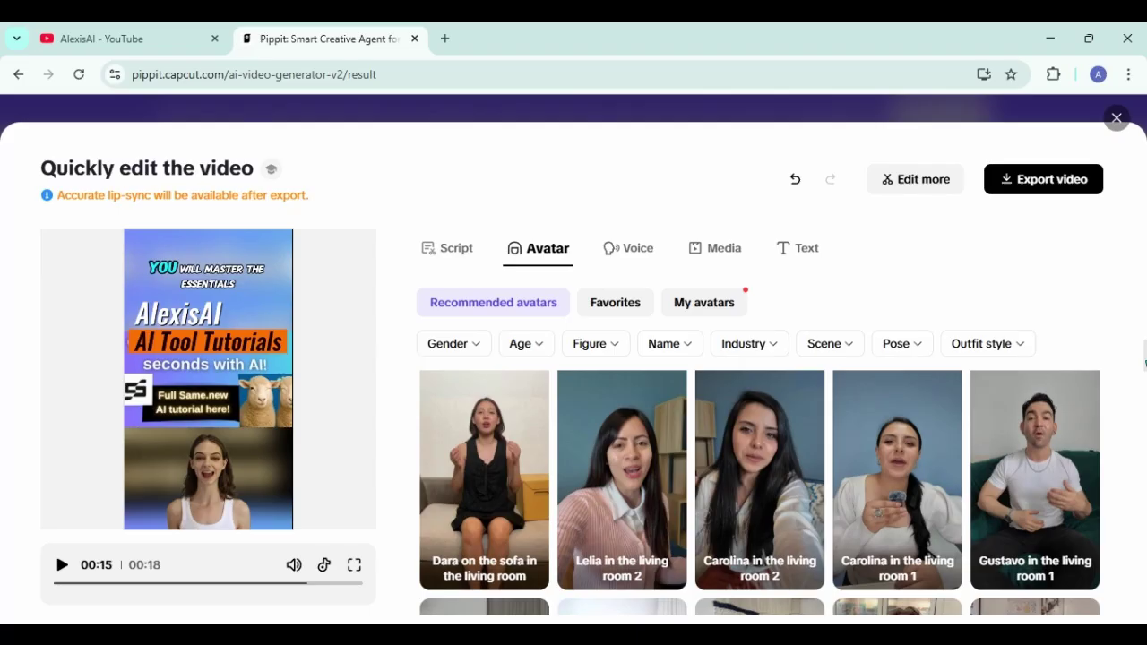
{"action": "scroll", "coordinate": [760, 493], "scroll_direction": "down", "scroll_amount": 3}
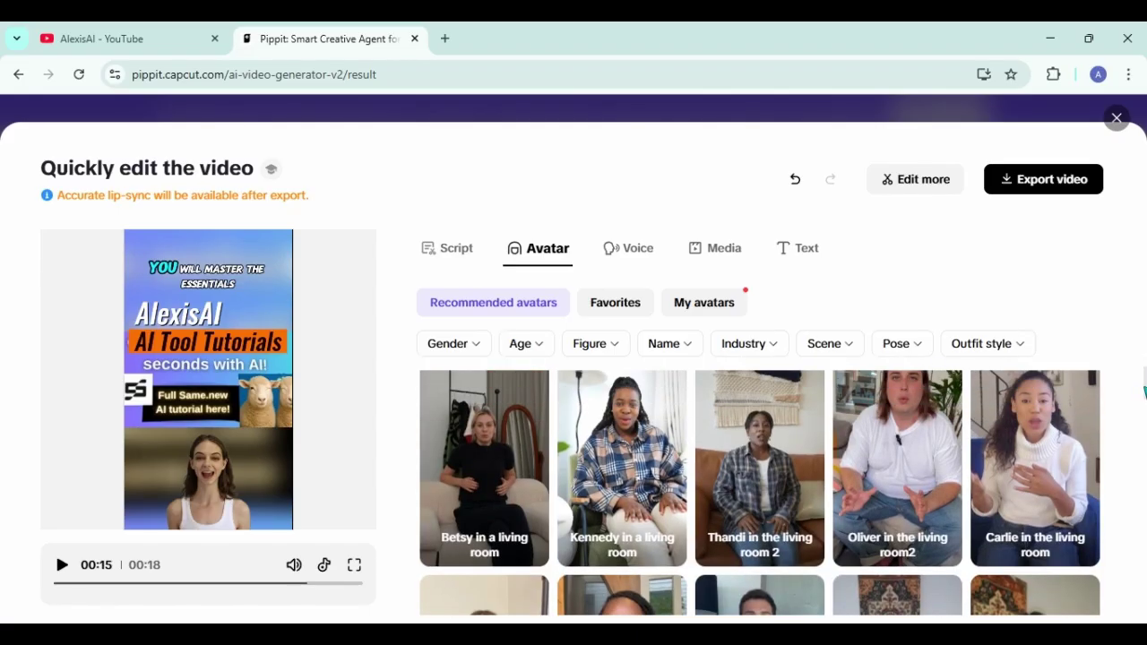
{"action": "scroll", "coordinate": [760, 493], "scroll_direction": "down", "scroll_amount": 3}
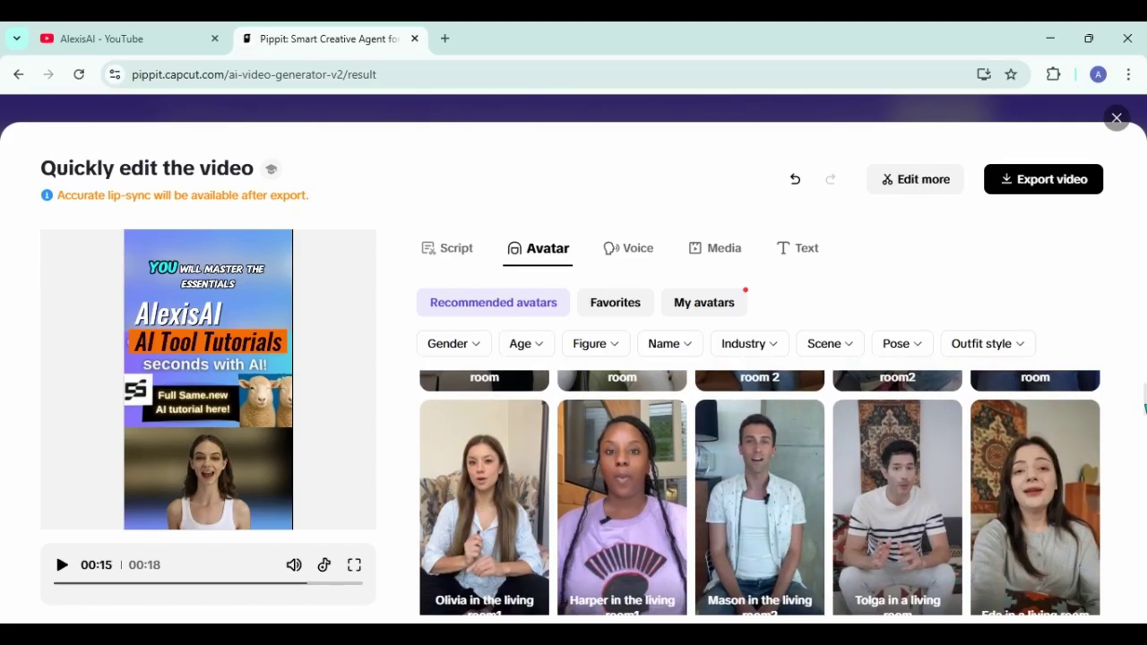
{"action": "scroll", "coordinate": [760, 493], "scroll_direction": "down", "scroll_amount": 2}
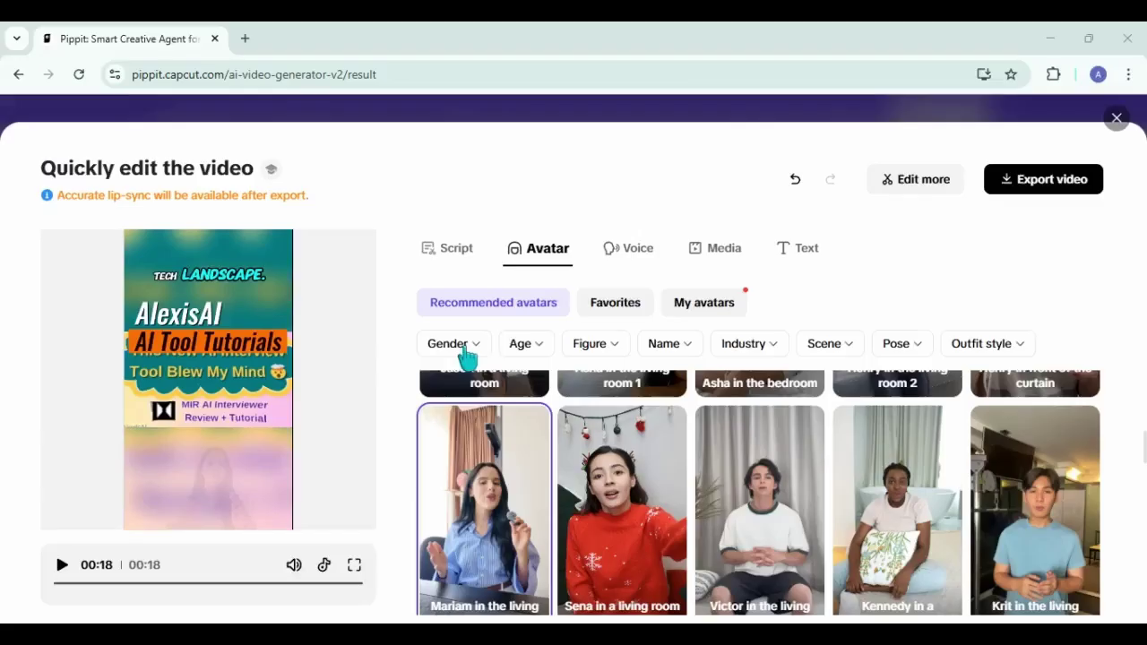
{"action": "left_click", "coordinate": [532, 346]}
{"action": "left_click", "coordinate": [606, 348]}
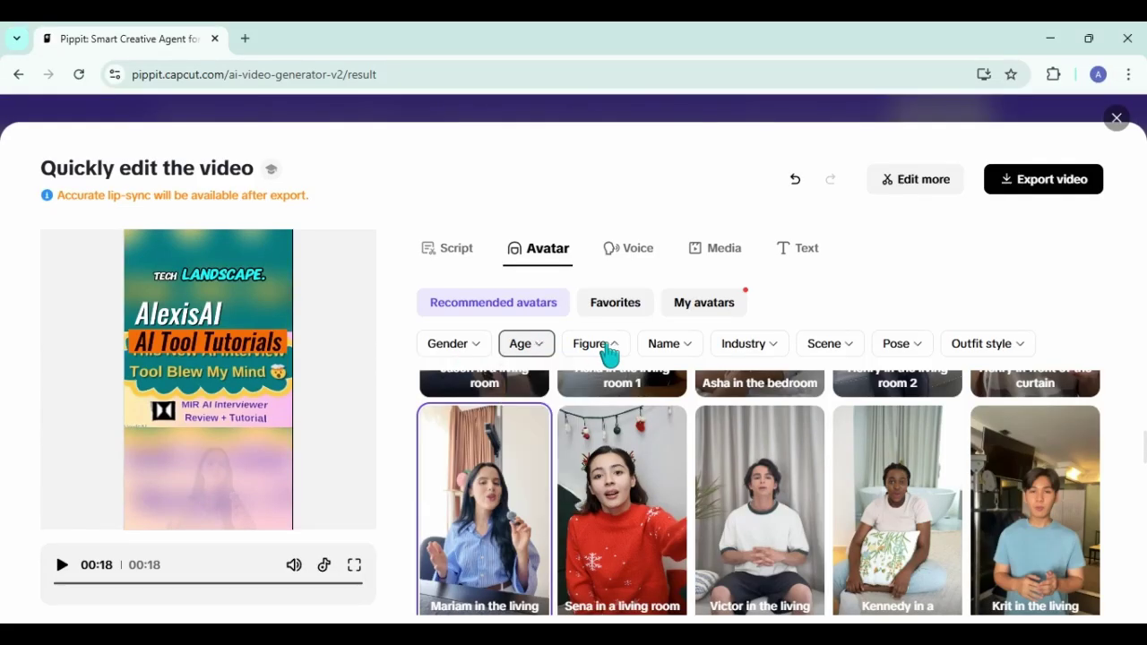
{"action": "left_click", "coordinate": [665, 355]}
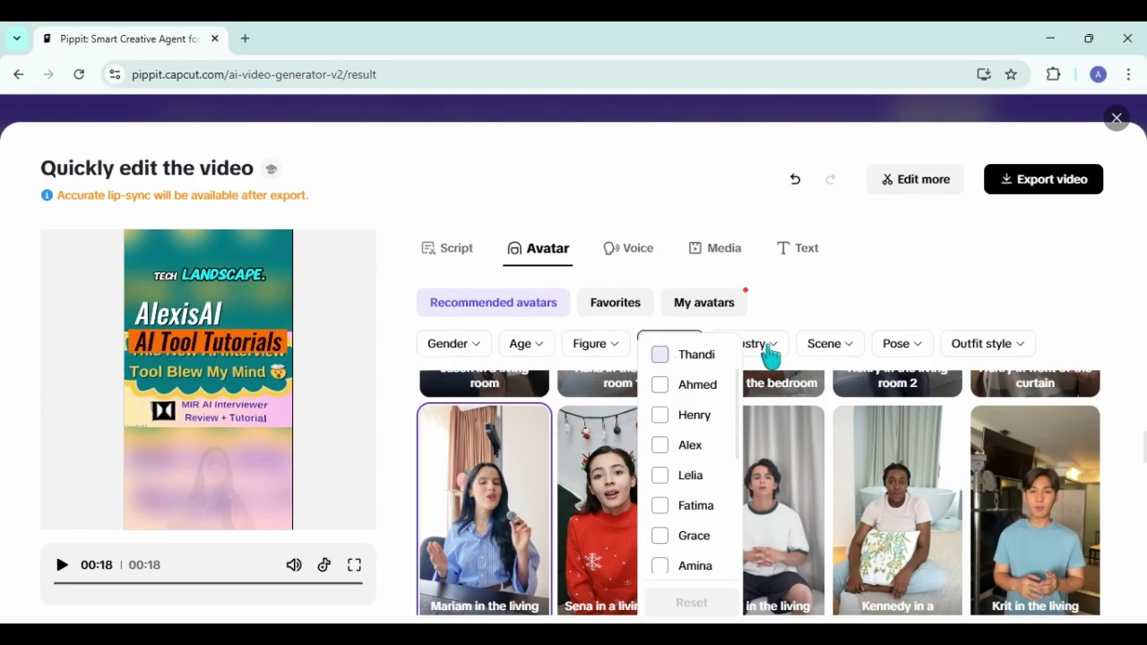
{"action": "left_click", "coordinate": [771, 349]}
{"action": "left_click", "coordinate": [770, 347]}
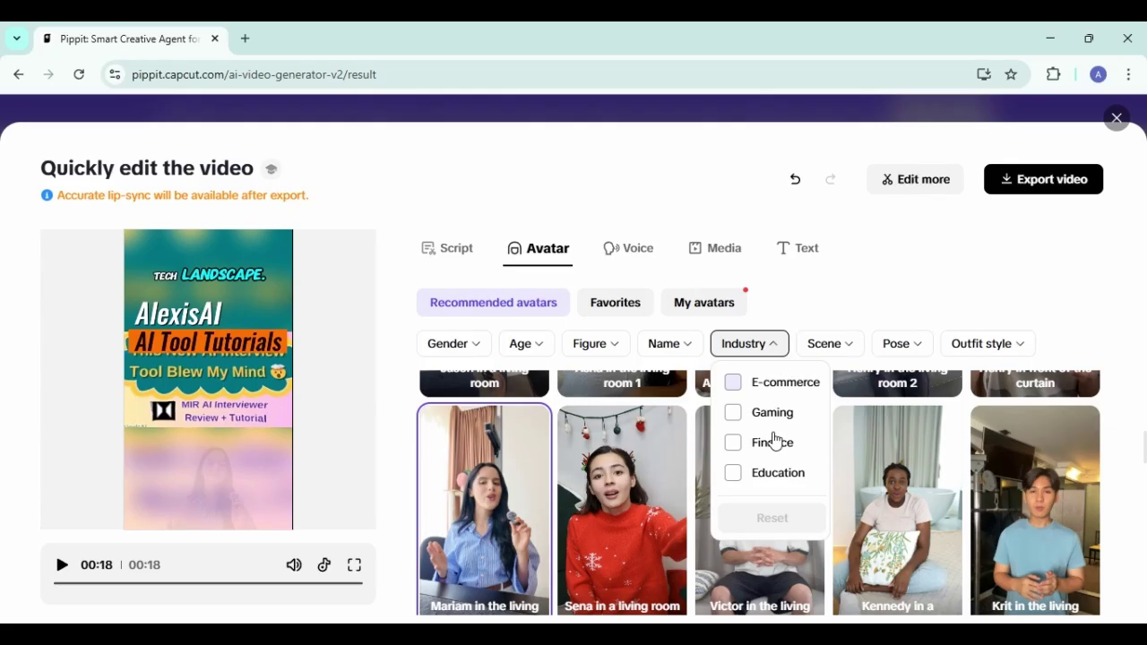
{"action": "left_click", "coordinate": [827, 351]}
{"action": "left_click", "coordinate": [826, 352]}
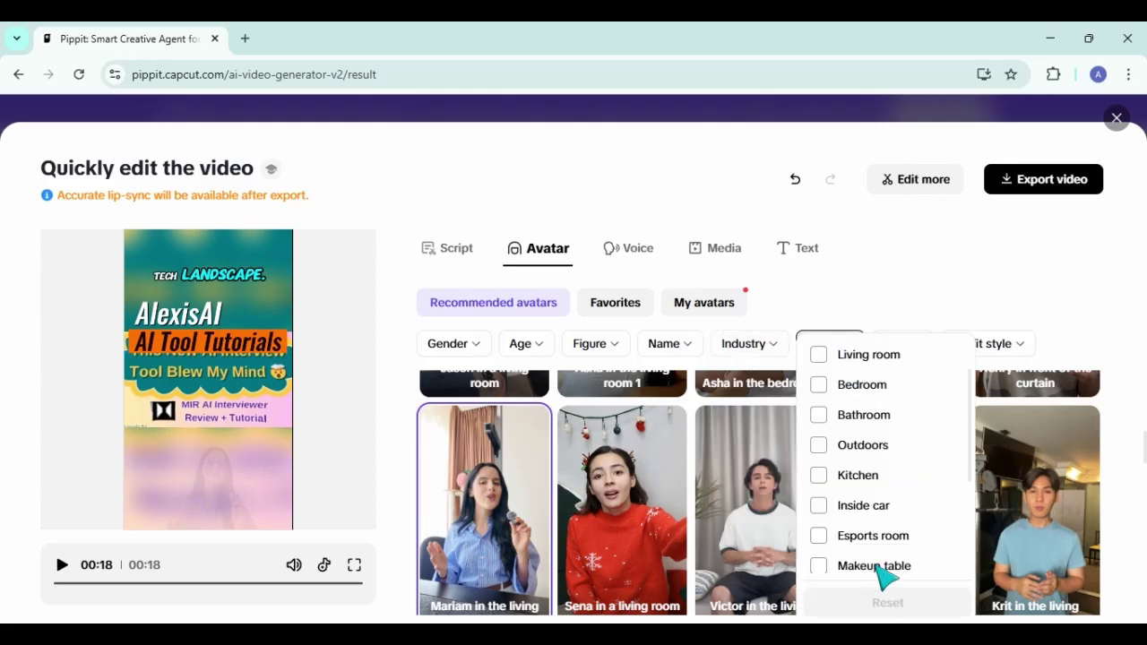
Step: Filter avatars to Stand facing forward in Formal and Casual outfits, dropping the No background filter
{"action": "scroll", "coordinate": [975, 485], "scroll_direction": "down", "scroll_amount": 1}
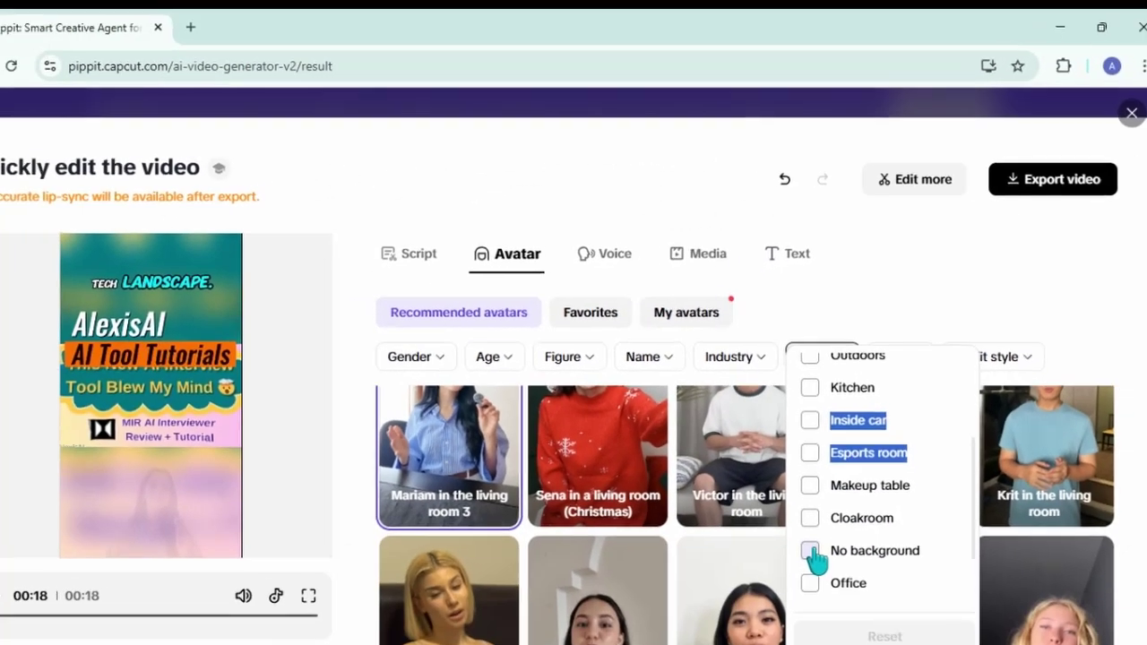
{"action": "left_click", "coordinate": [818, 523]}
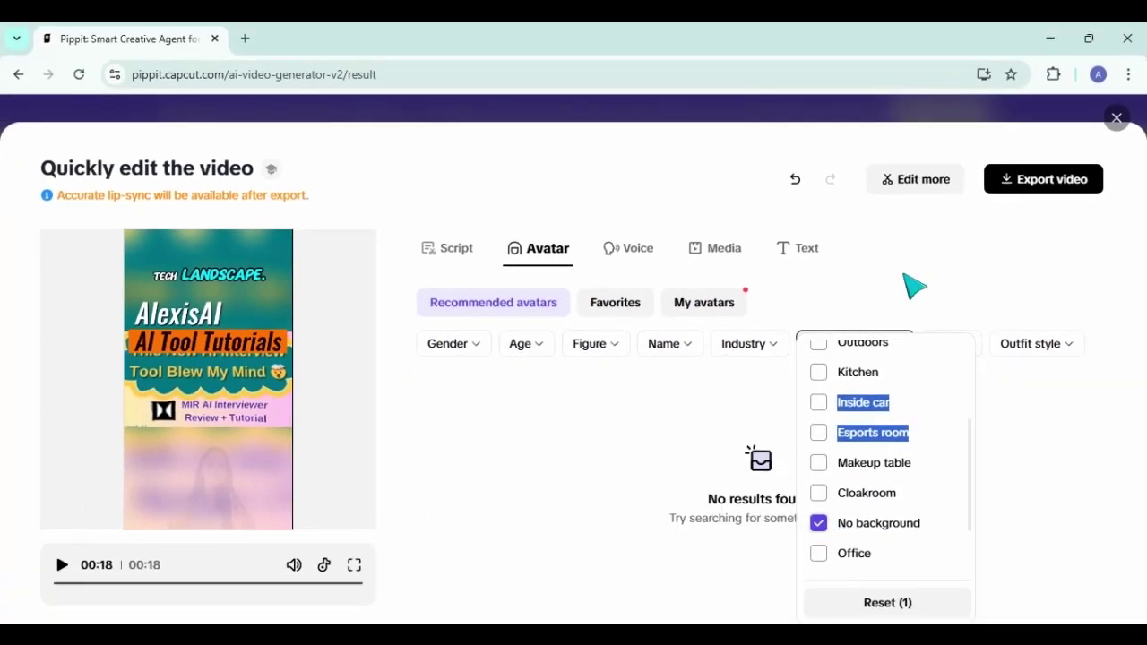
{"action": "mouse_move", "coordinate": [947, 356]}
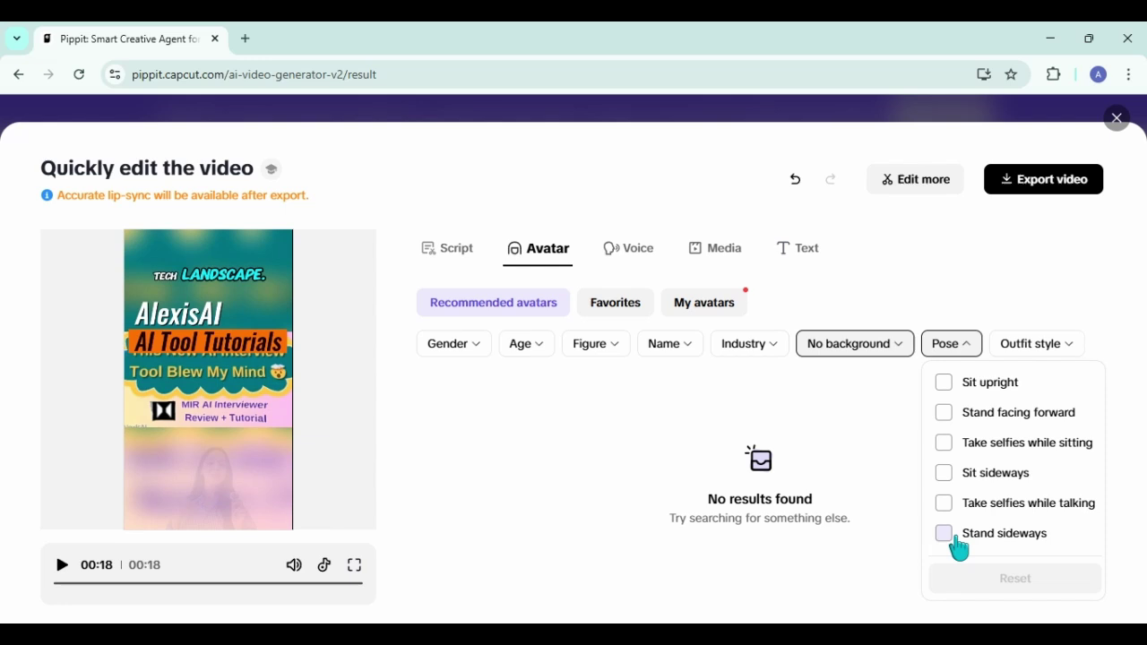
{"action": "left_click", "coordinate": [944, 414]}
{"action": "mouse_move", "coordinate": [899, 361]}
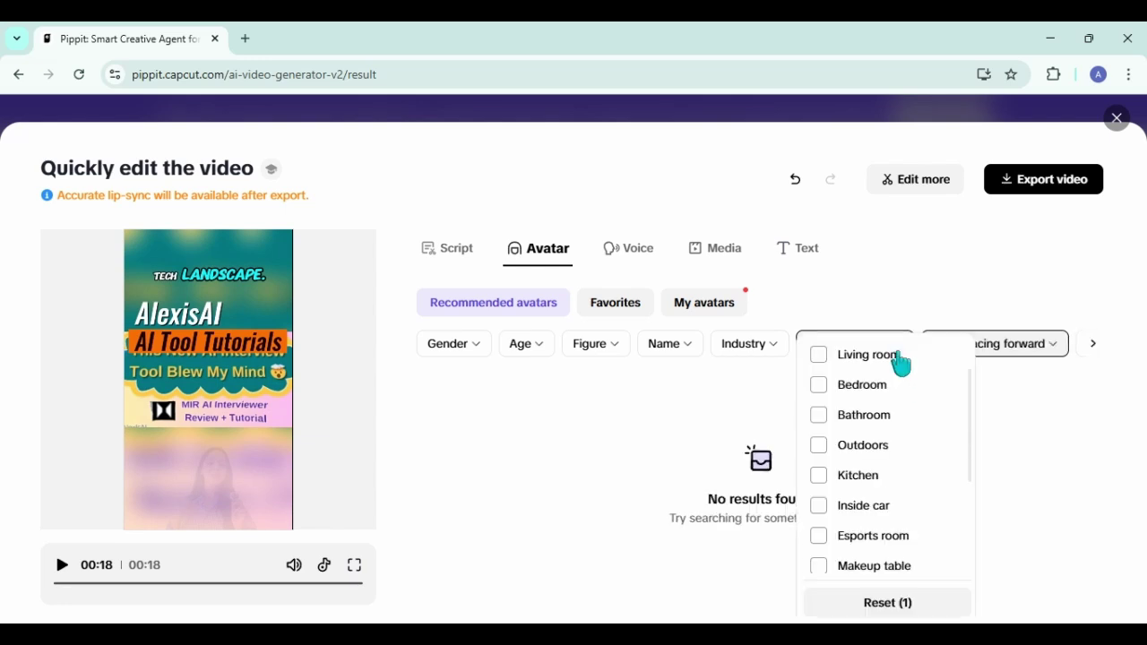
{"action": "left_click", "coordinate": [875, 607]}
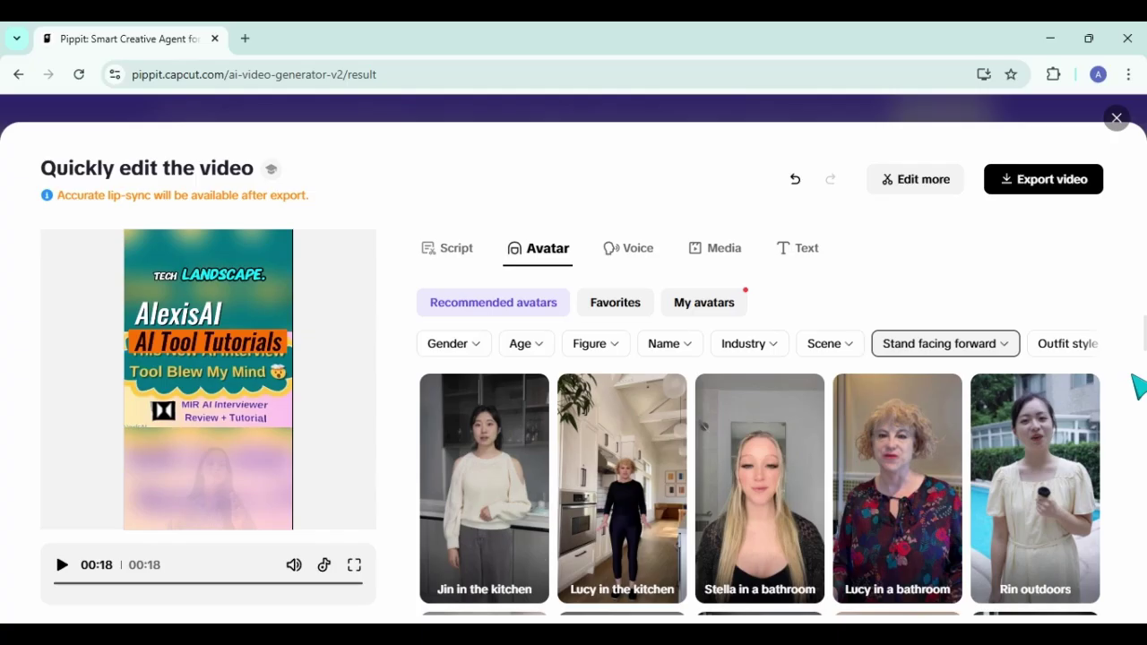
{"action": "left_click", "coordinate": [1082, 354]}
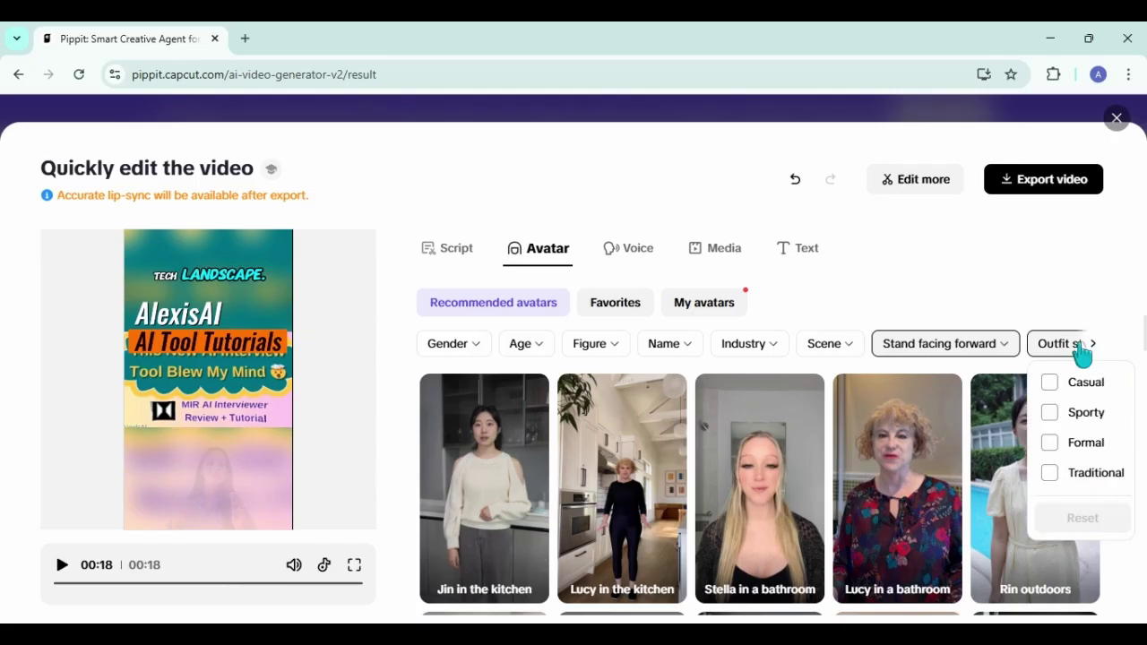
{"action": "left_click", "coordinate": [1050, 443]}
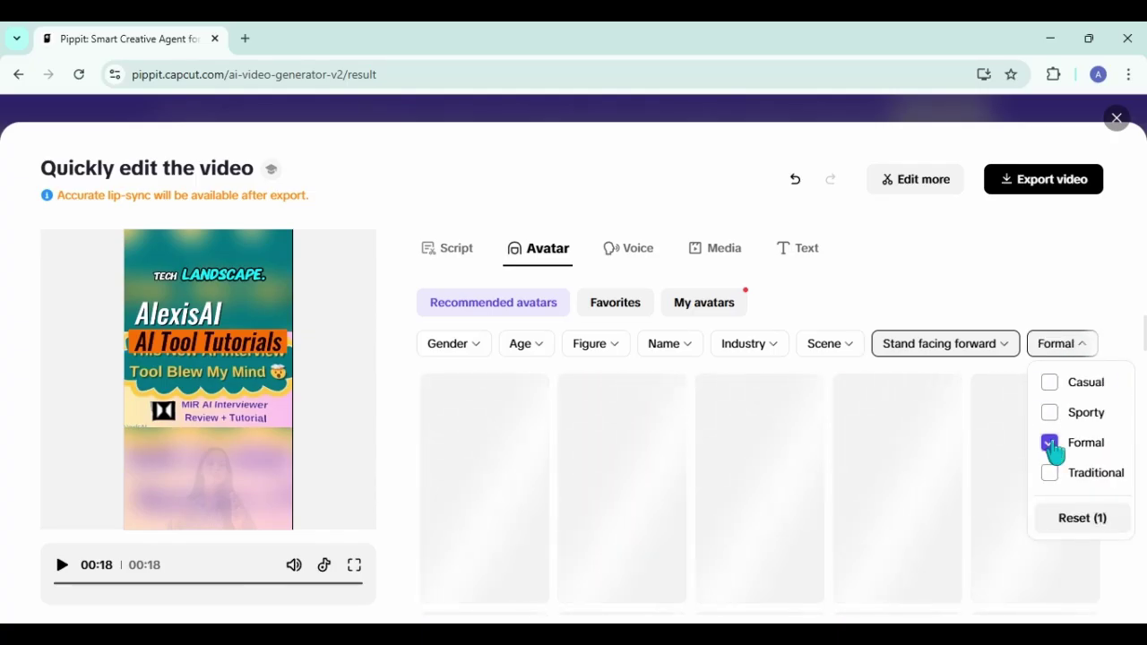
{"action": "left_click", "coordinate": [1050, 384]}
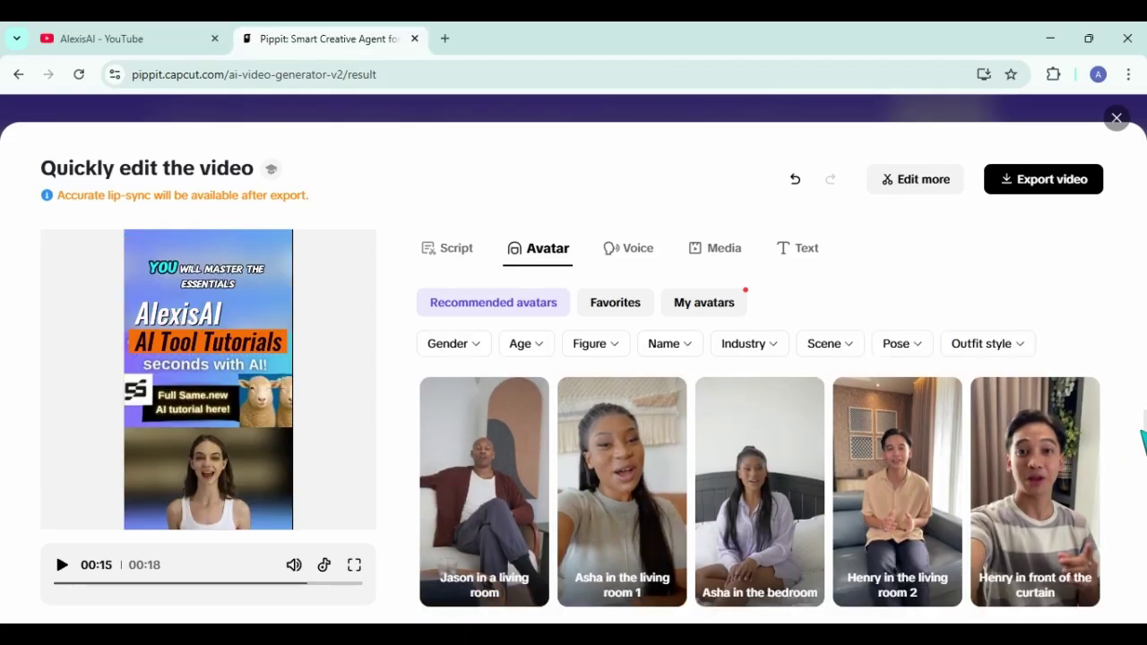
Step: Make 'Asha in the living room 1' the presenter and play the preview back
{"action": "scroll", "coordinate": [1138, 429], "scroll_direction": "down", "scroll_amount": 5}
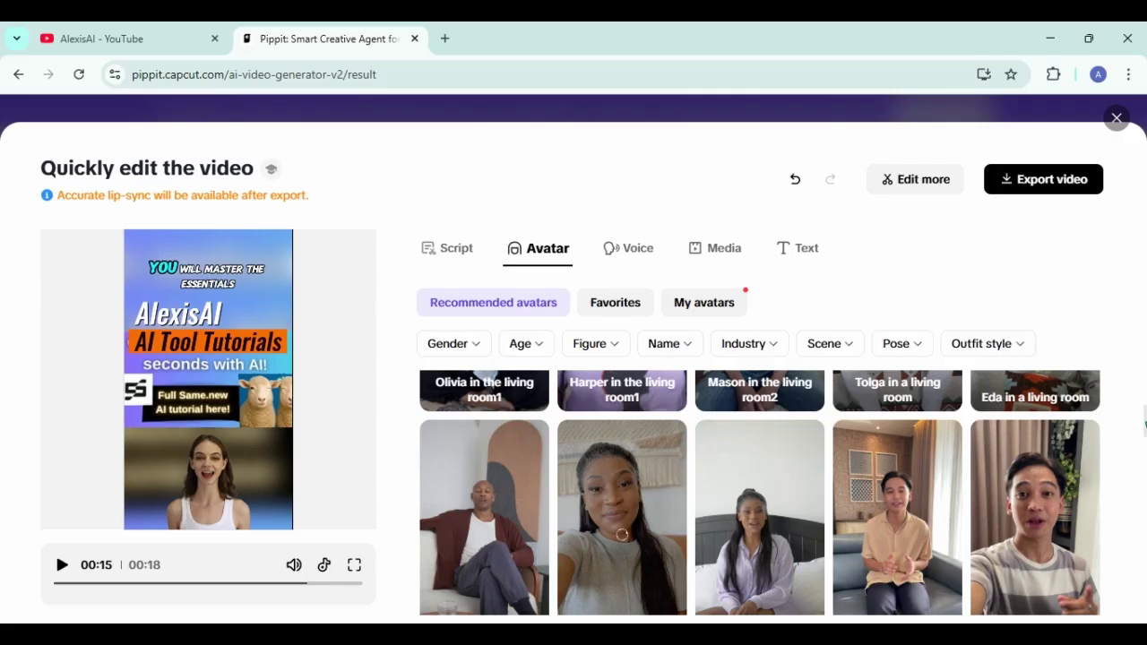
{"action": "left_click", "coordinate": [568, 552]}
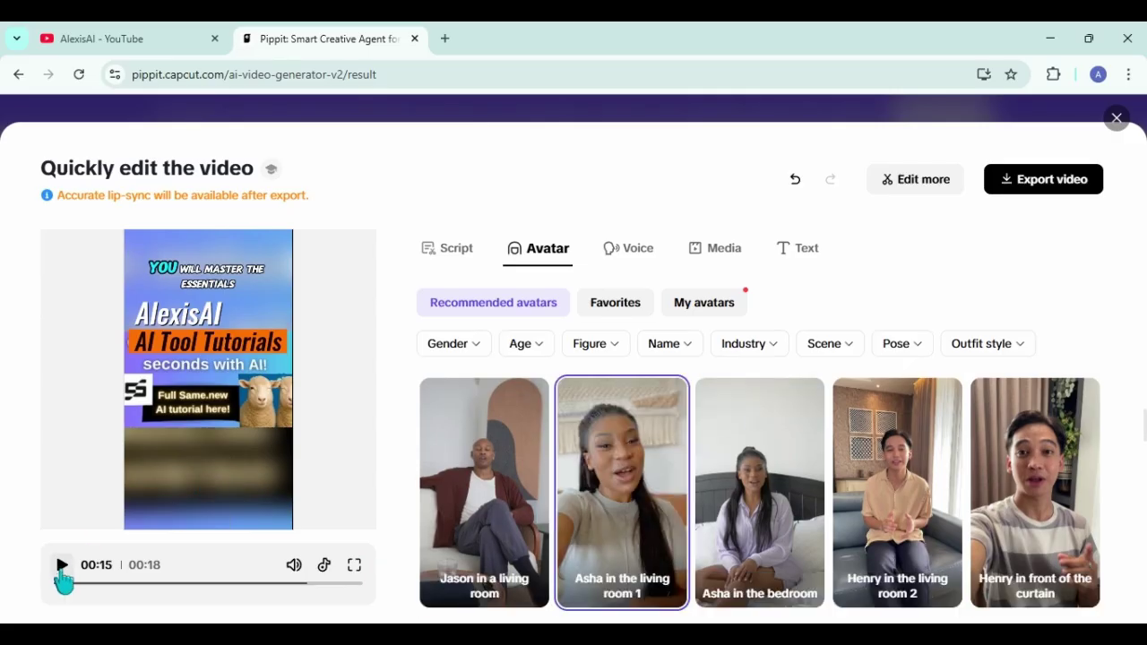
{"action": "left_click", "coordinate": [62, 566]}
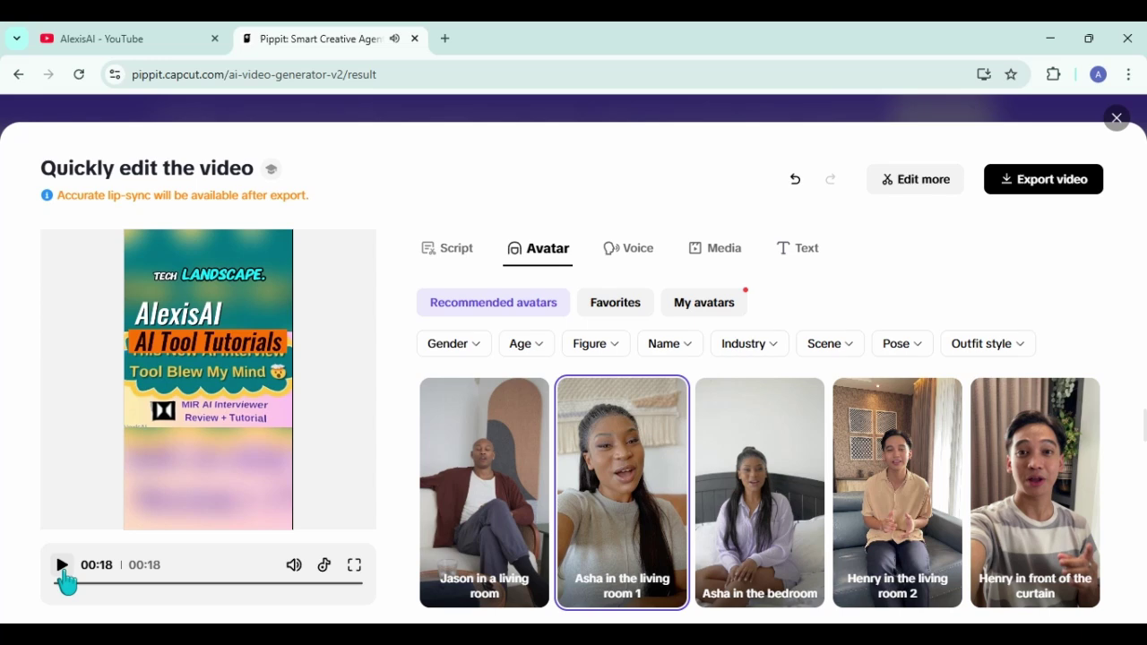
{"action": "left_click", "coordinate": [62, 566]}
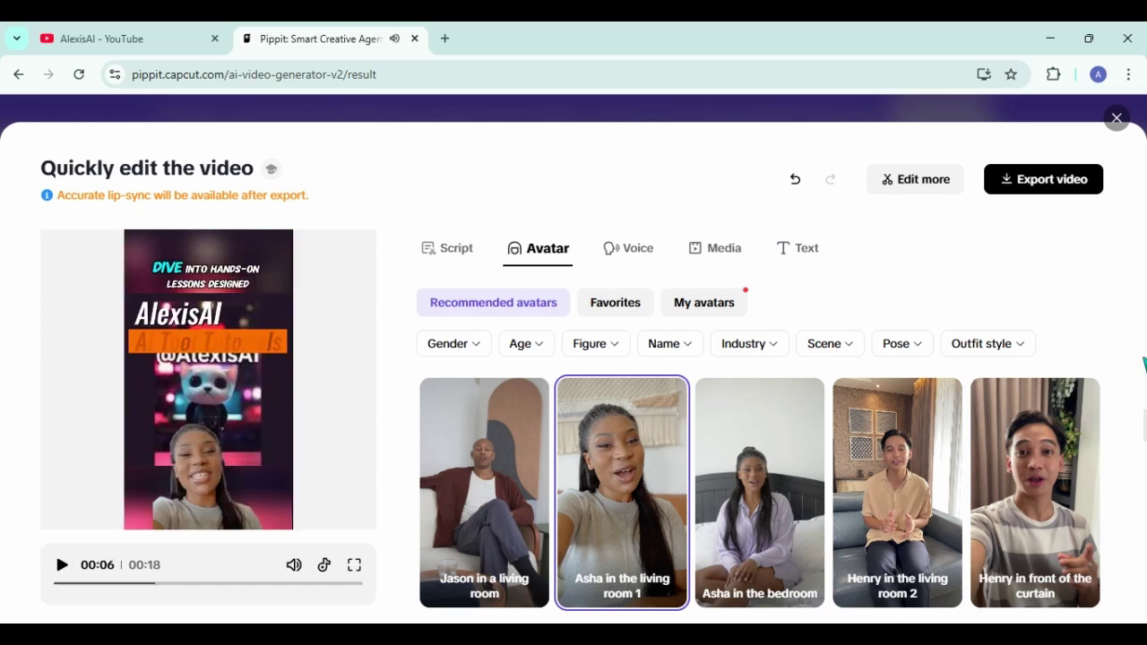
{"action": "left_click_drag", "start_coordinate": [1142, 305], "coordinate": [421, 248]}
{"action": "left_click", "coordinate": [62, 565]}
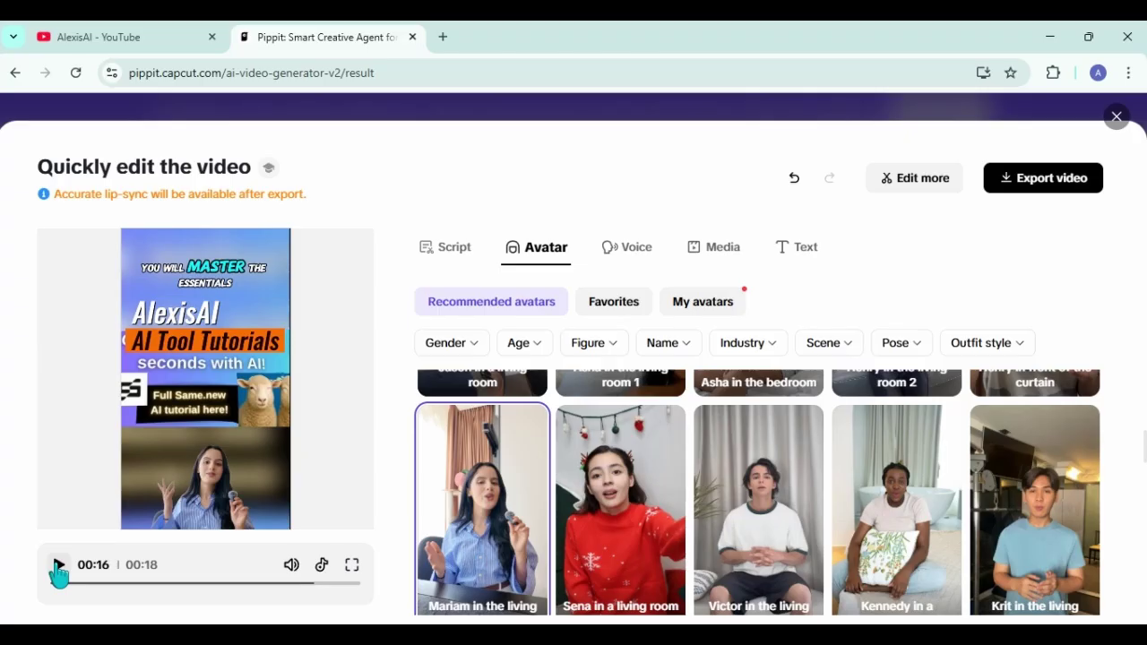
{"action": "left_click", "coordinate": [58, 566]}
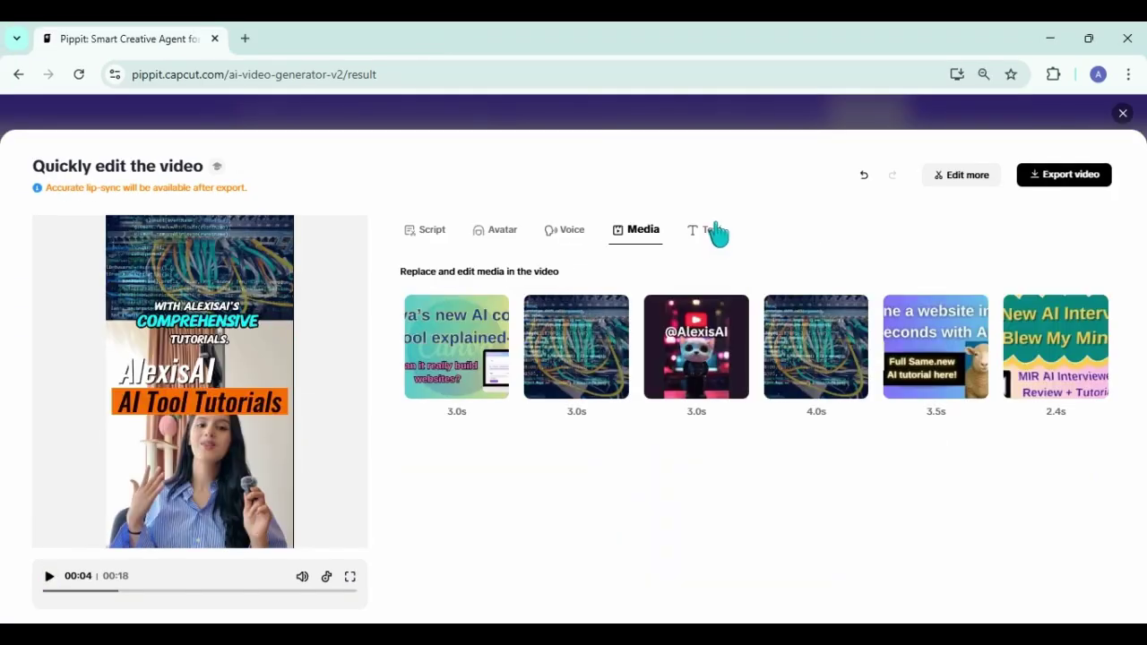
{"action": "left_click", "coordinate": [716, 232]}
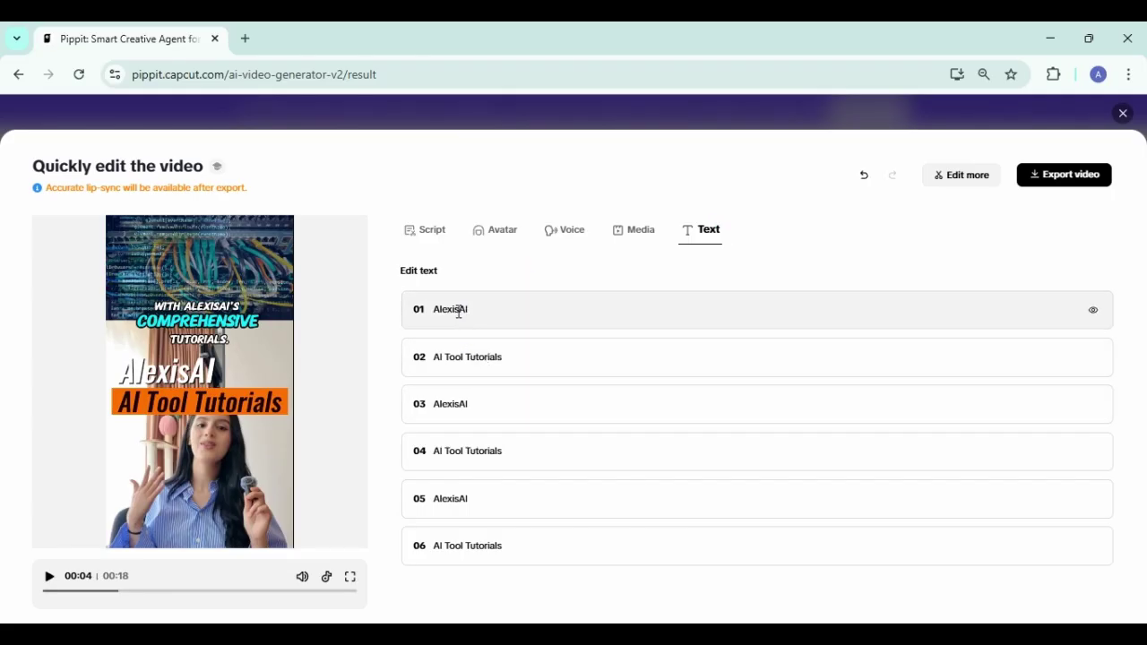
{"action": "left_click", "coordinate": [505, 361]}
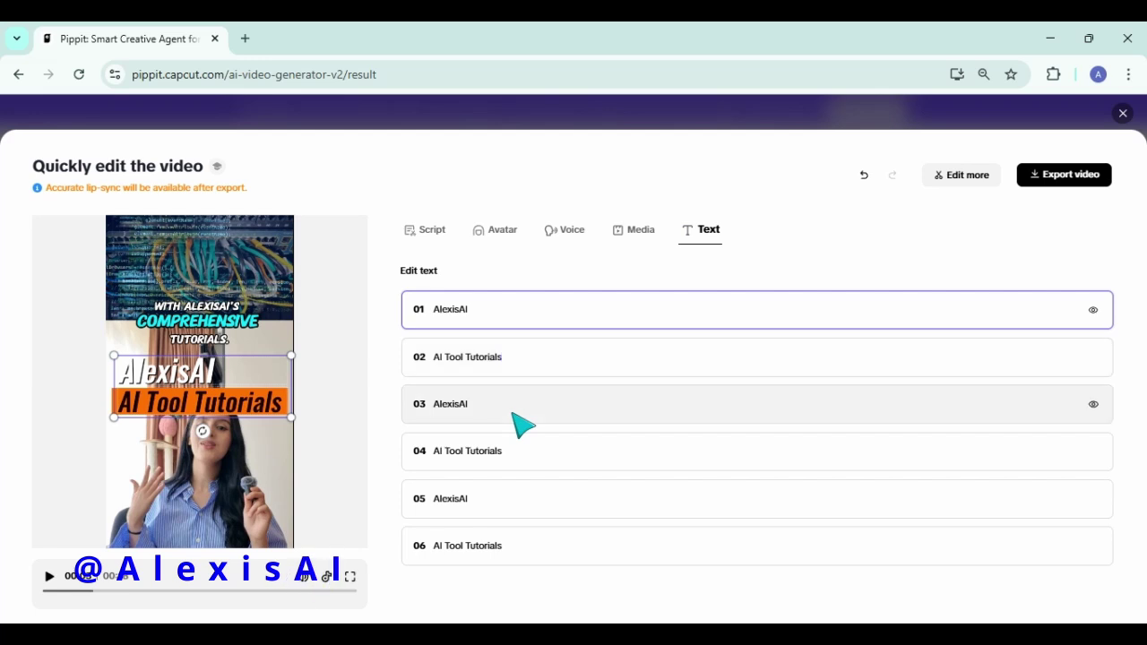
{"action": "left_click", "coordinate": [525, 457]}
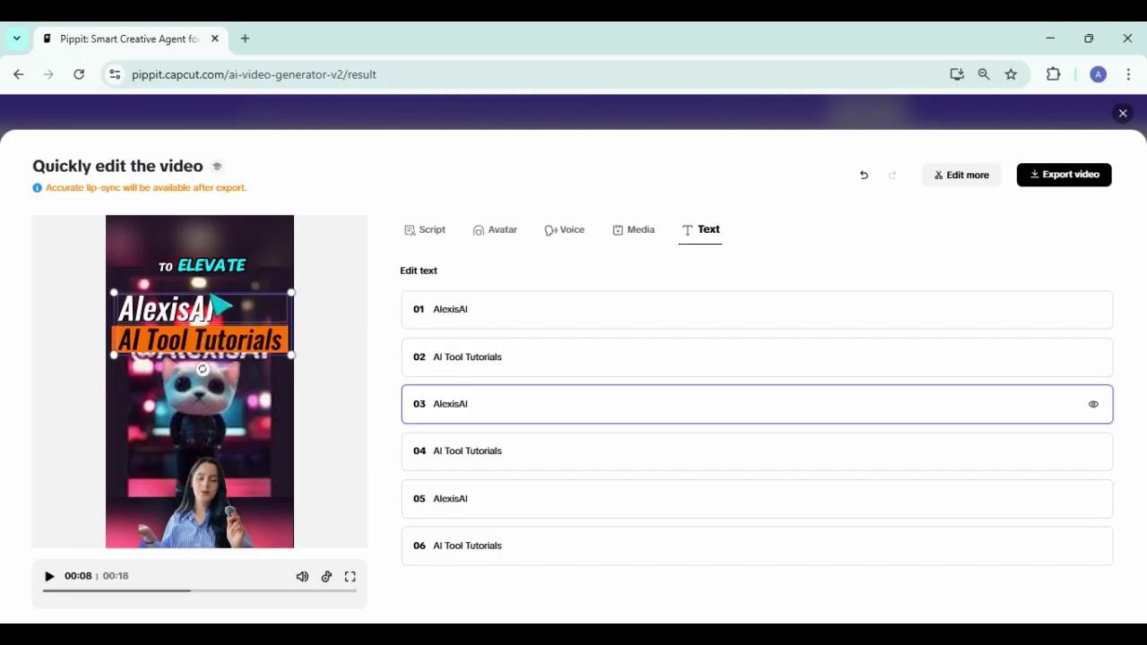
{"action": "left_click", "coordinate": [229, 394]}
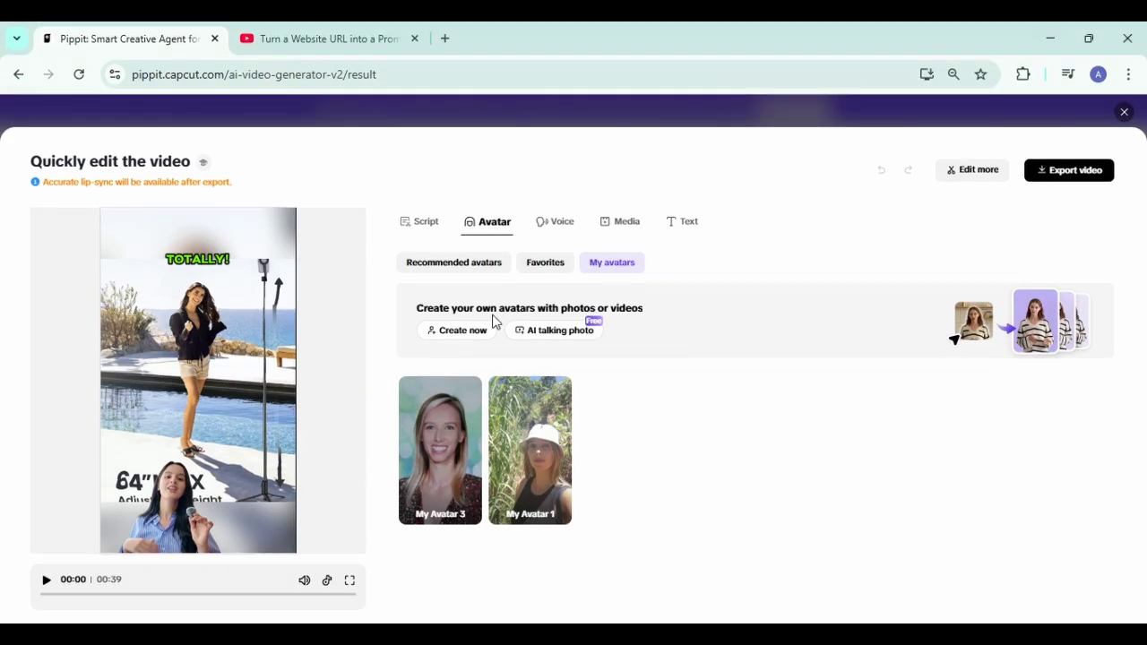
Step: Start creating a custom avatar, then play and pause the video preview
{"action": "left_click", "coordinate": [462, 329]}
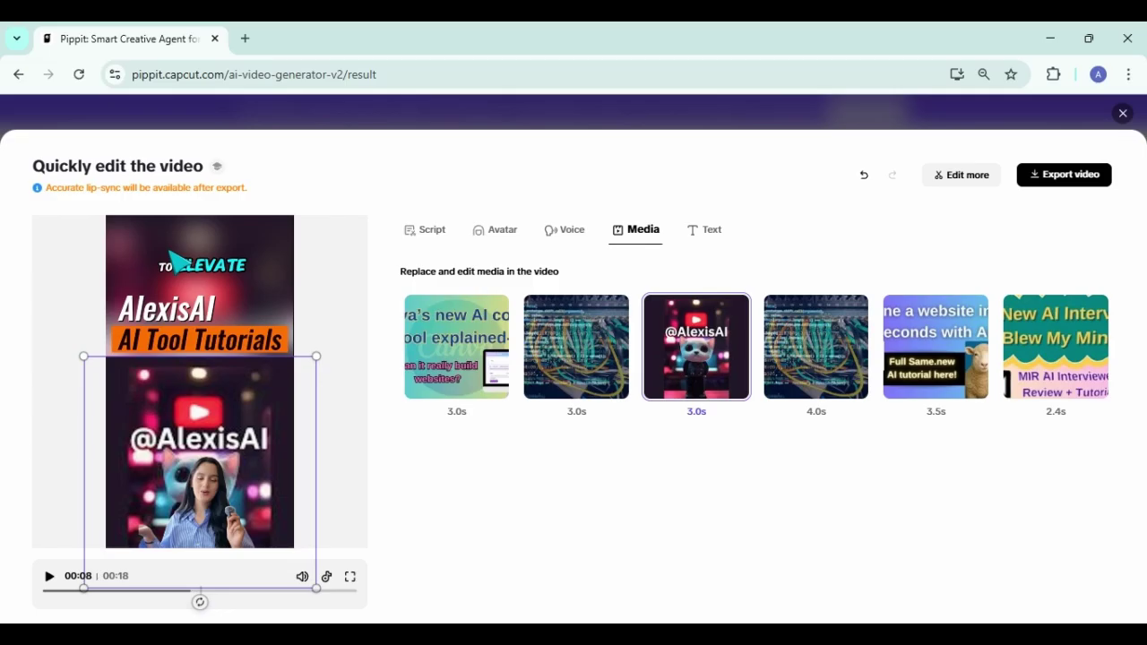
{"action": "left_click", "coordinate": [146, 259]}
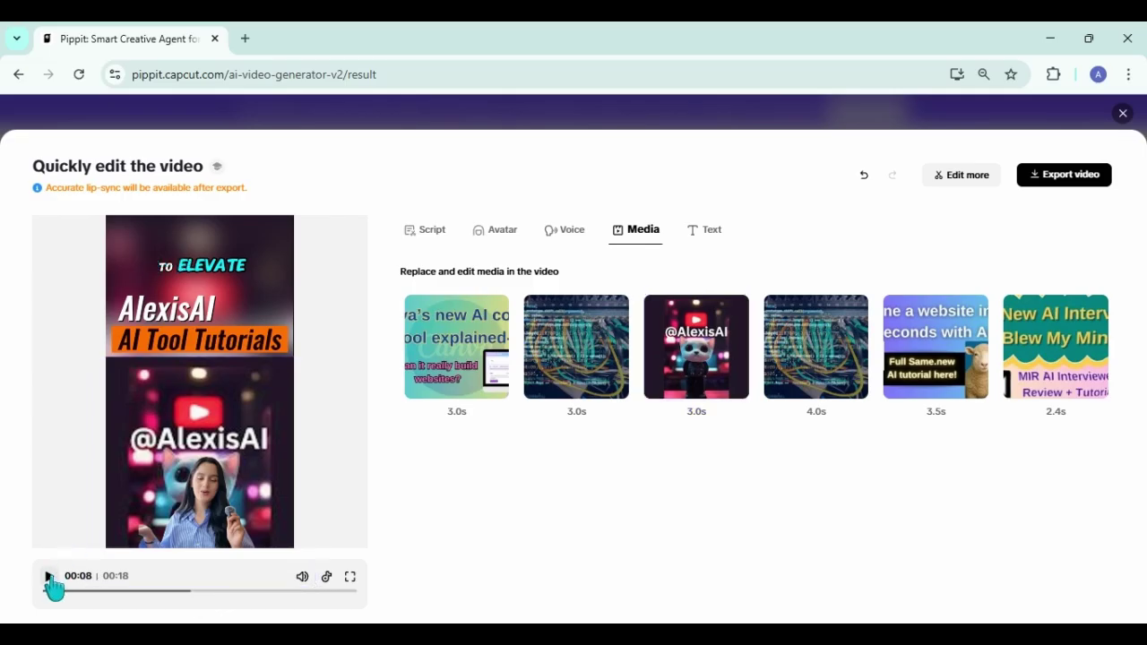
{"action": "left_click", "coordinate": [51, 578]}
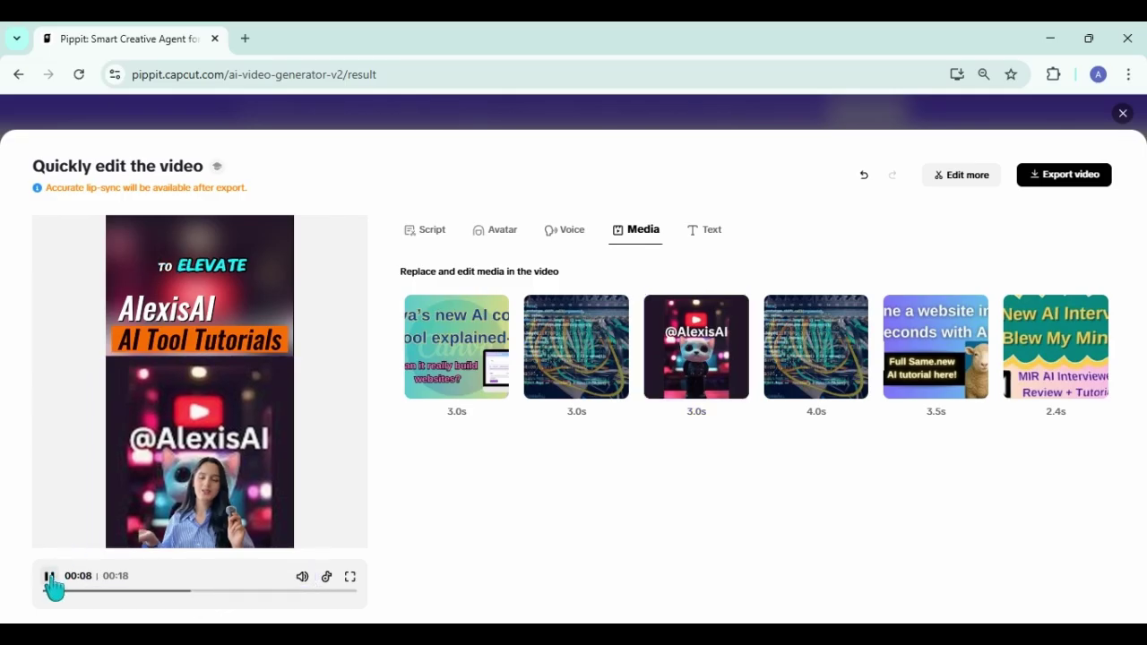
{"action": "left_click", "coordinate": [50, 578]}
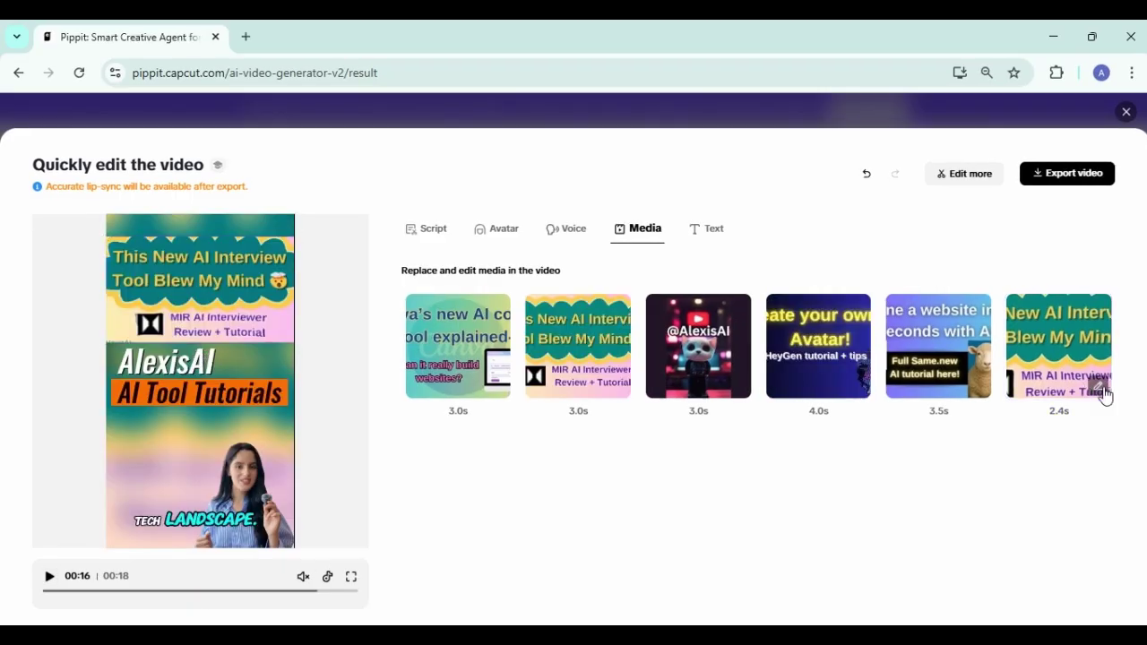
Step: Replace the final 2.4s clip with the ChatGPT subscribe image from Assets
{"action": "left_click", "coordinate": [1101, 394]}
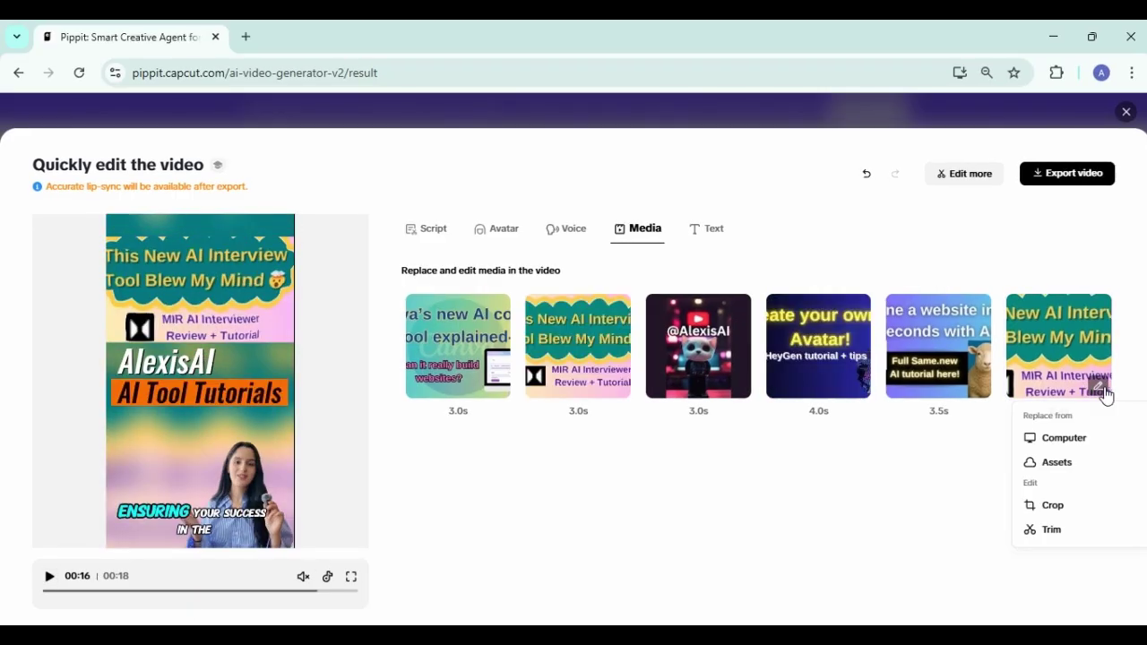
{"action": "left_click", "coordinate": [1064, 467]}
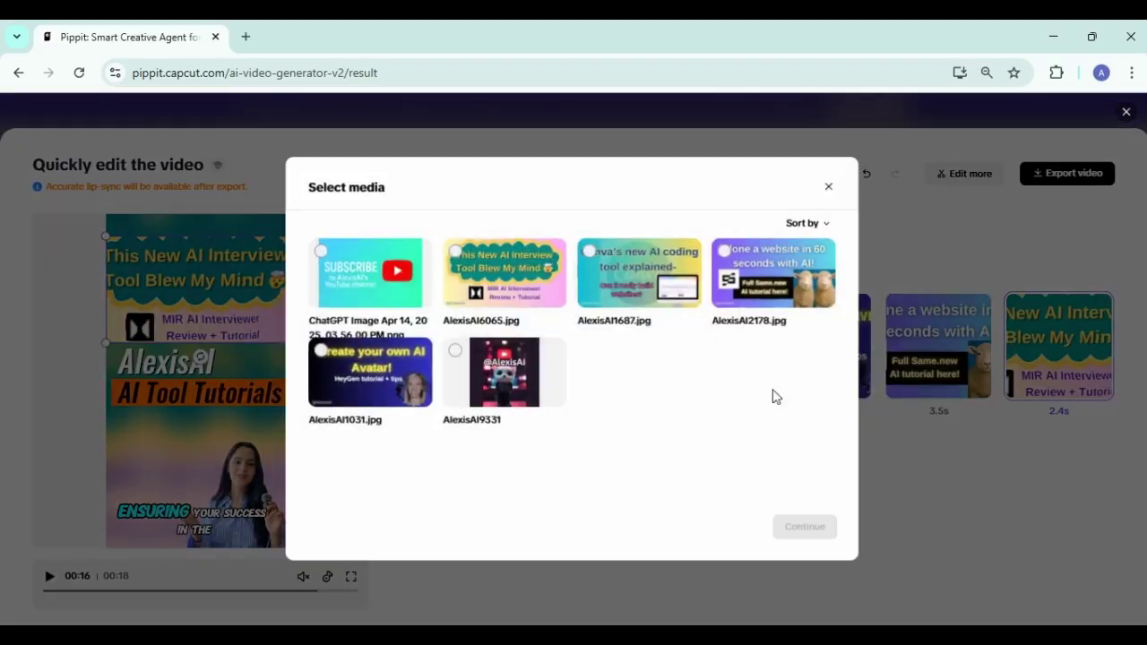
{"action": "left_click", "coordinate": [427, 284]}
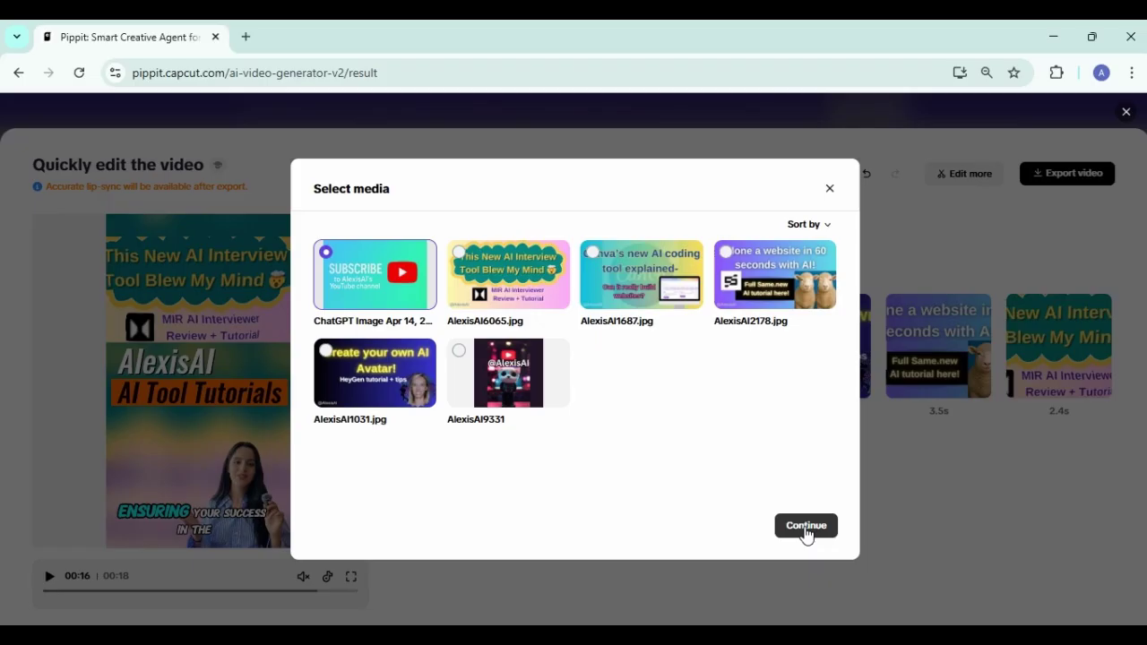
{"action": "left_click", "coordinate": [806, 525]}
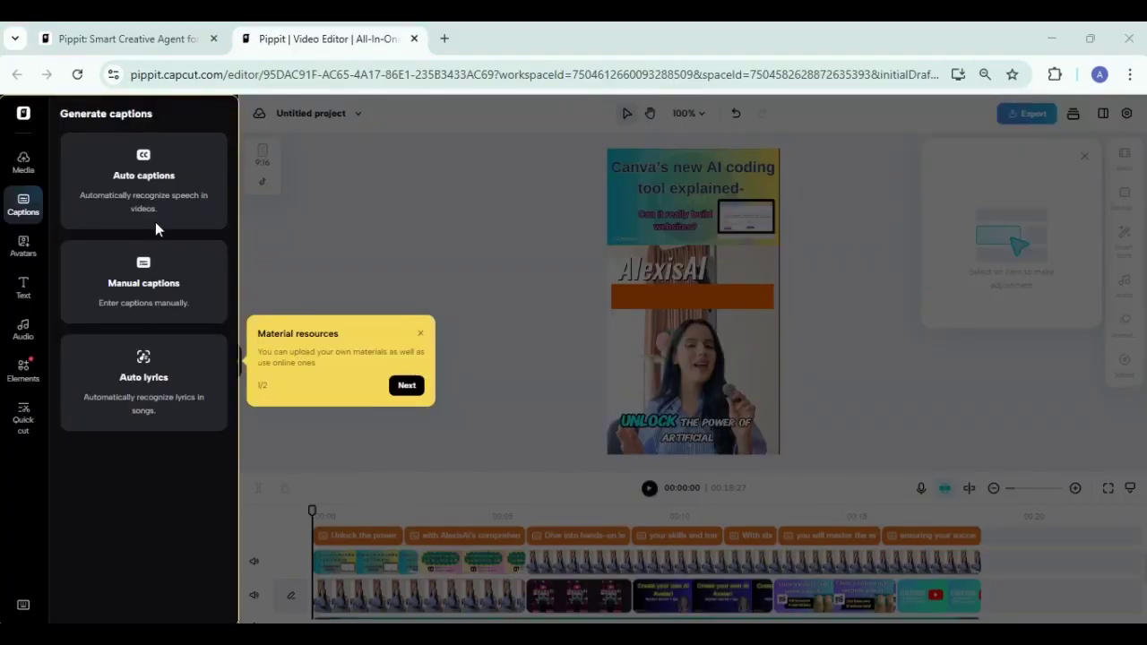
Step: Dismiss the tour, preview, Elements and sidebar tips, close the adjustment panel, and select the captions
{"action": "left_click", "coordinate": [408, 387]}
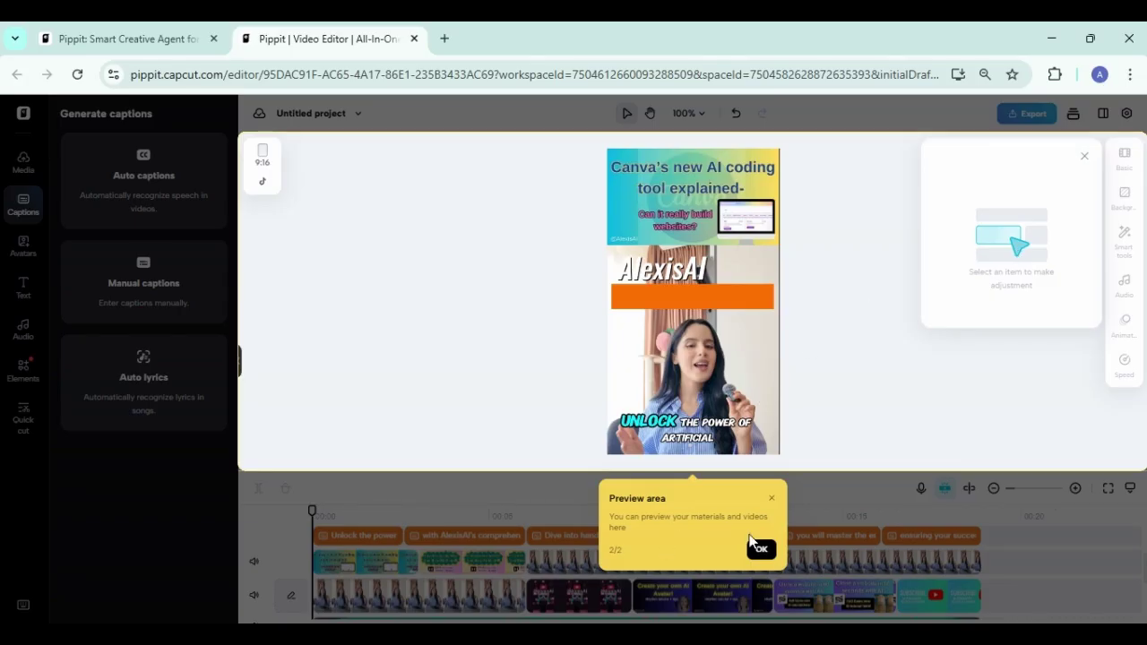
{"action": "left_click", "coordinate": [762, 551]}
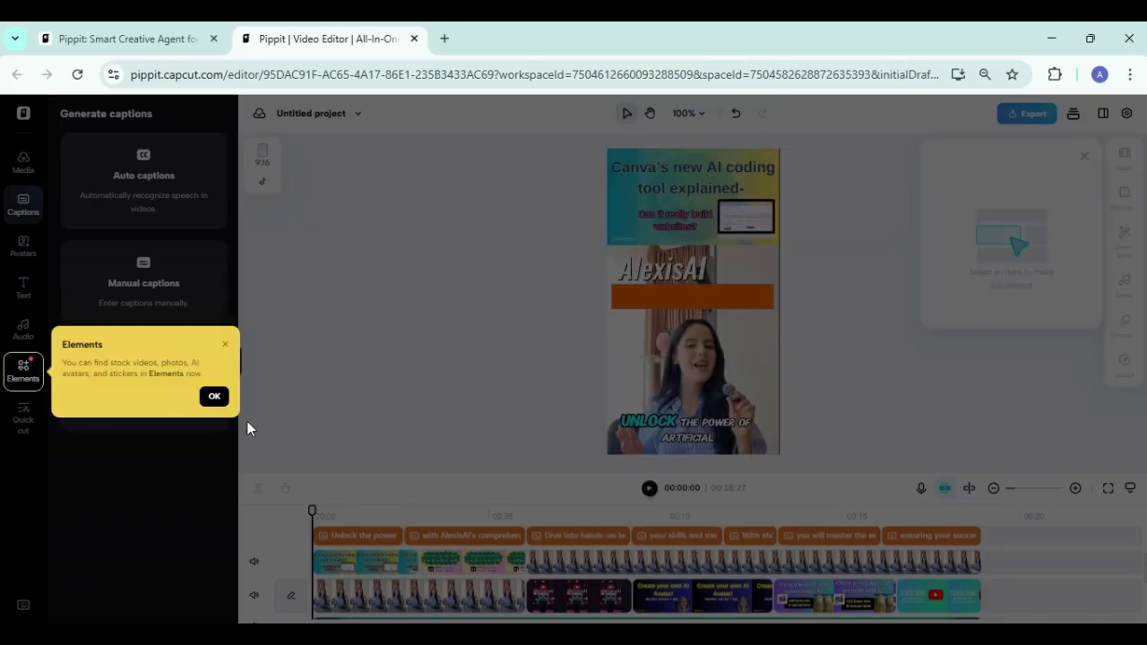
{"action": "left_click", "coordinate": [215, 397]}
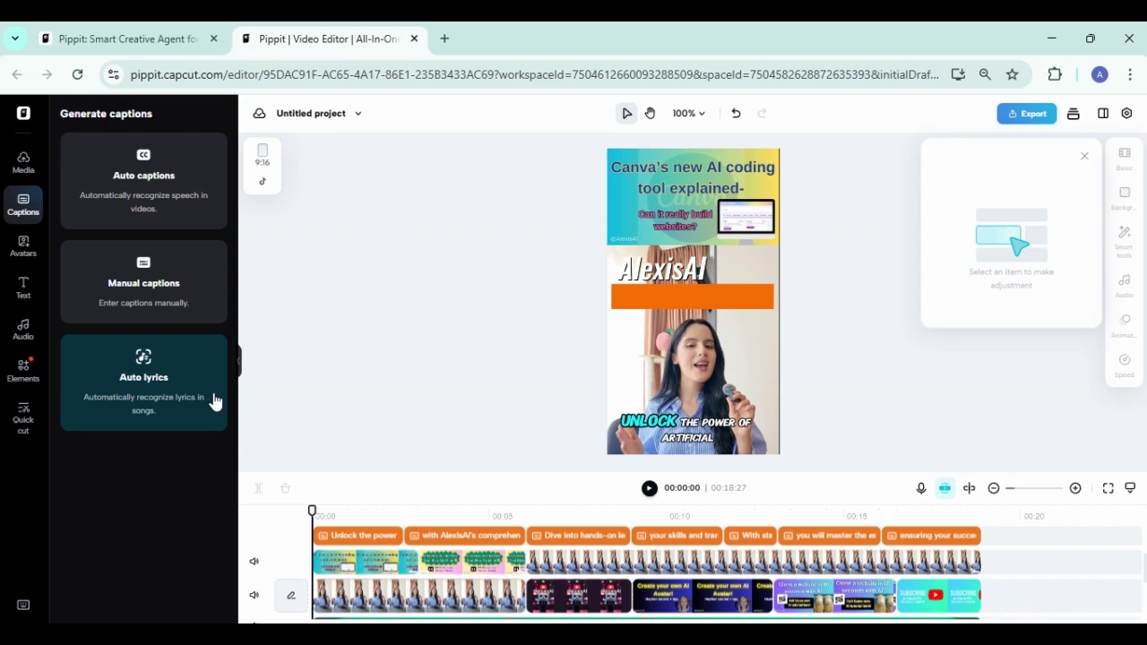
{"action": "left_click", "coordinate": [1085, 157]}
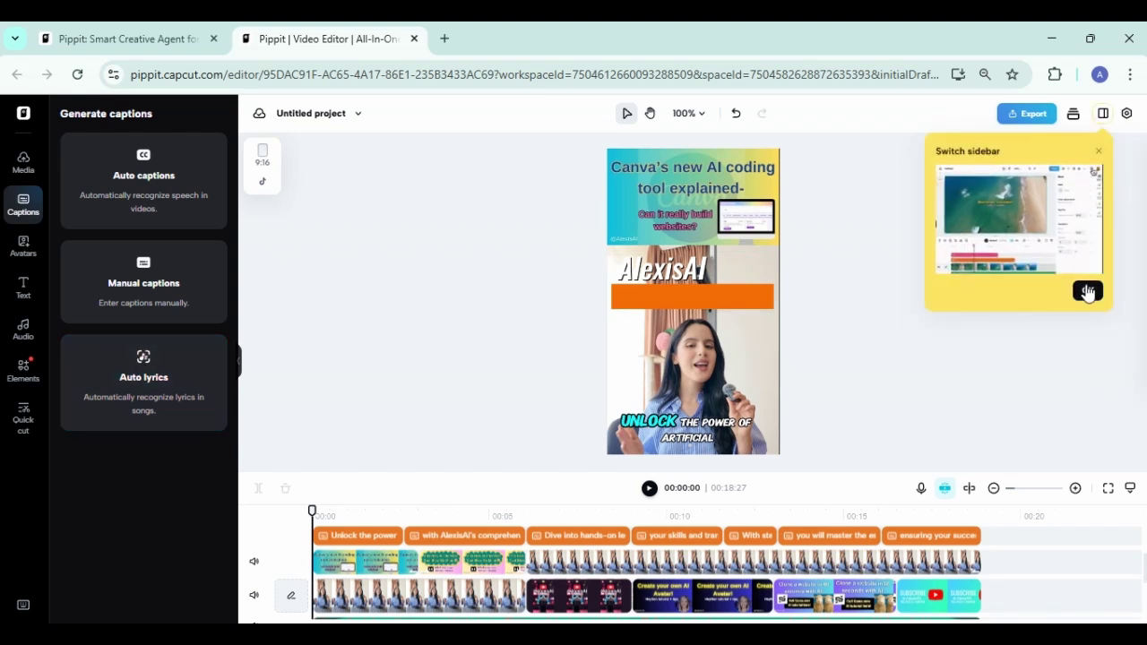
{"action": "left_click", "coordinate": [1086, 292]}
{"action": "left_click", "coordinate": [1103, 114]}
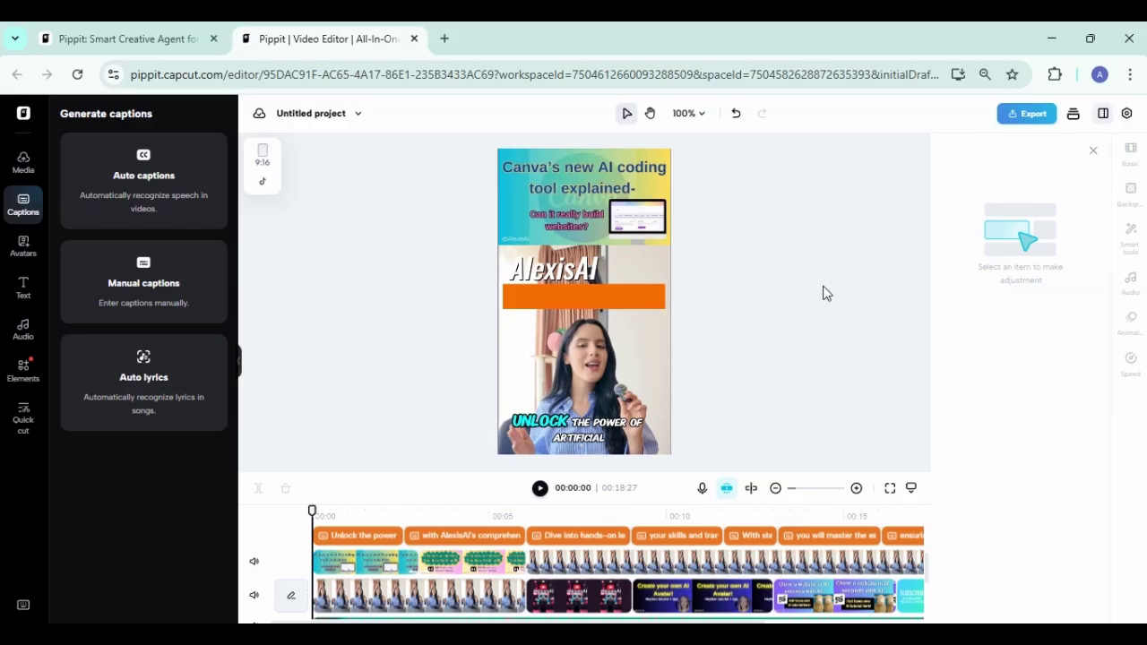
{"action": "left_click", "coordinate": [544, 423]}
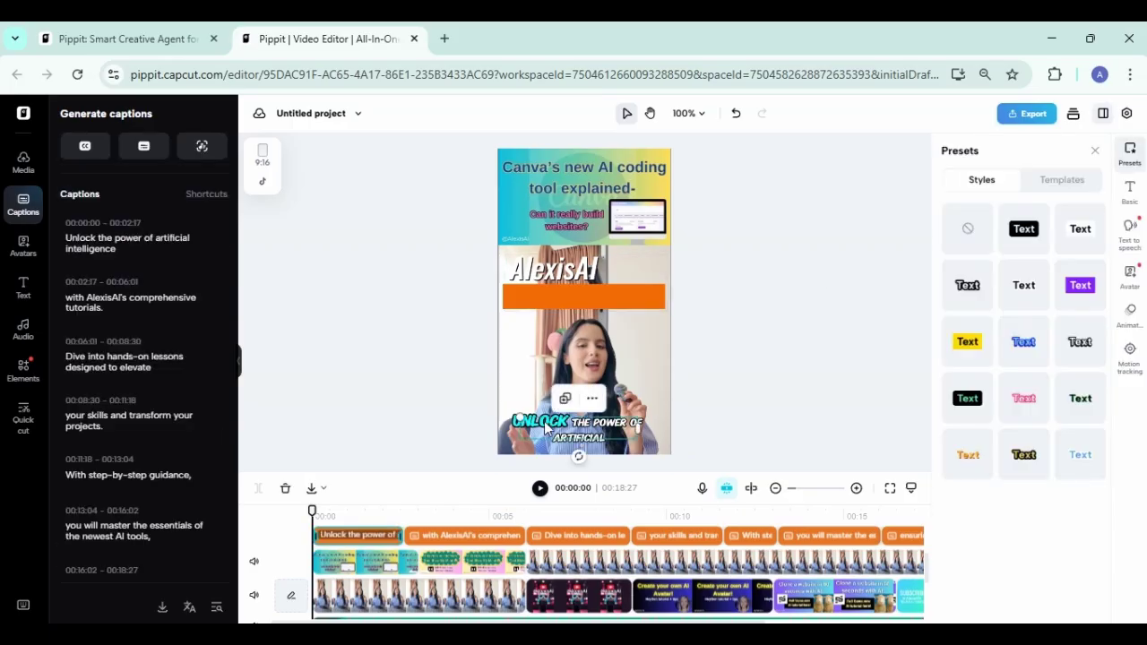
Step: Try blue and yellow caption styles, settle on black box with green text, then play through
{"action": "left_click", "coordinate": [967, 399]}
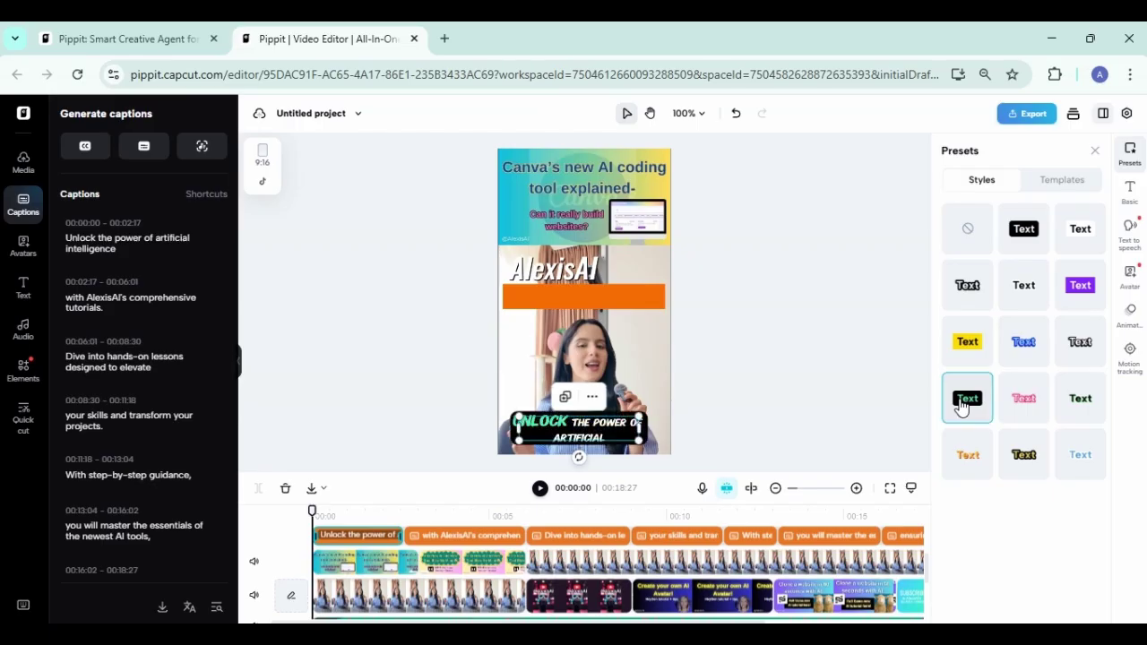
{"action": "left_click", "coordinate": [1018, 346]}
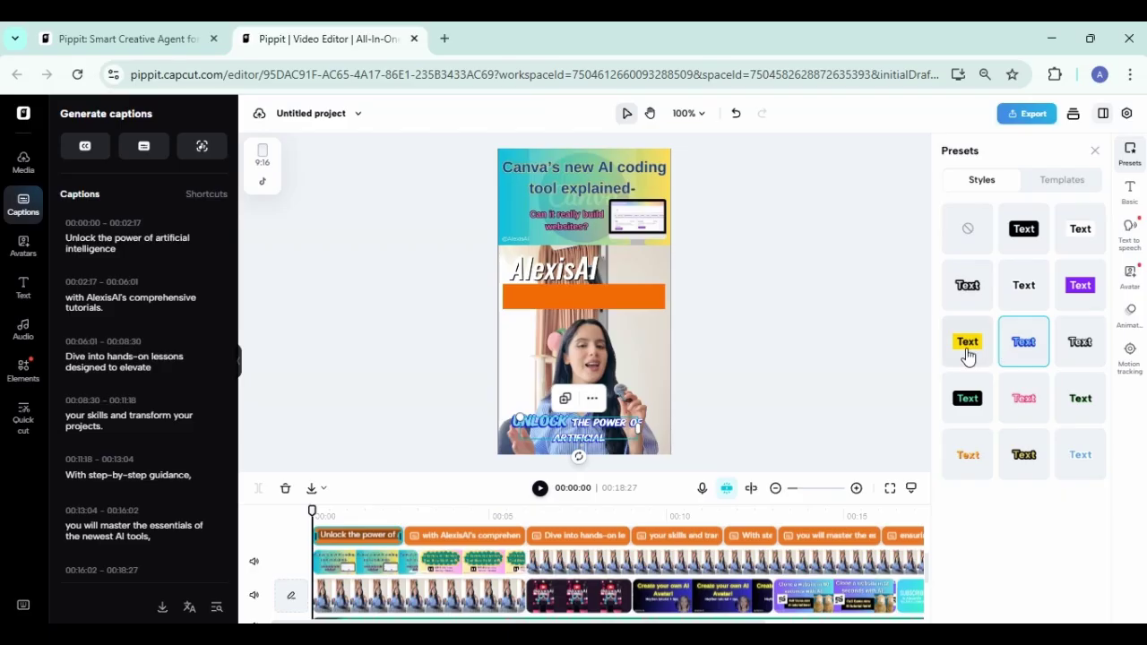
{"action": "left_click", "coordinate": [968, 356]}
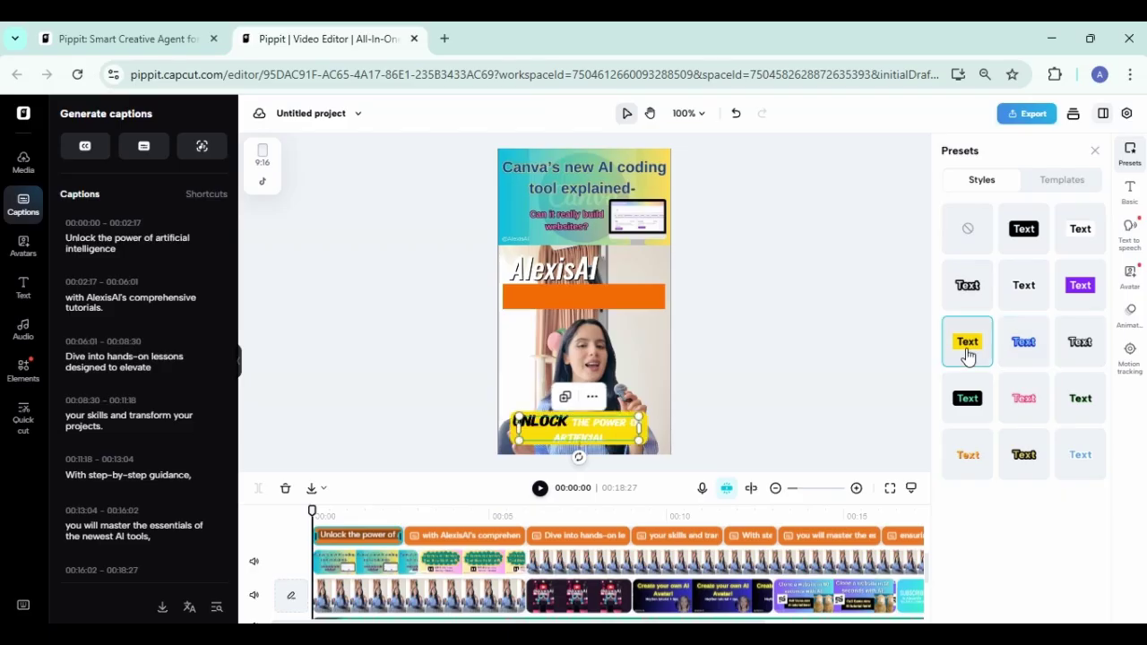
{"action": "left_click", "coordinate": [959, 412]}
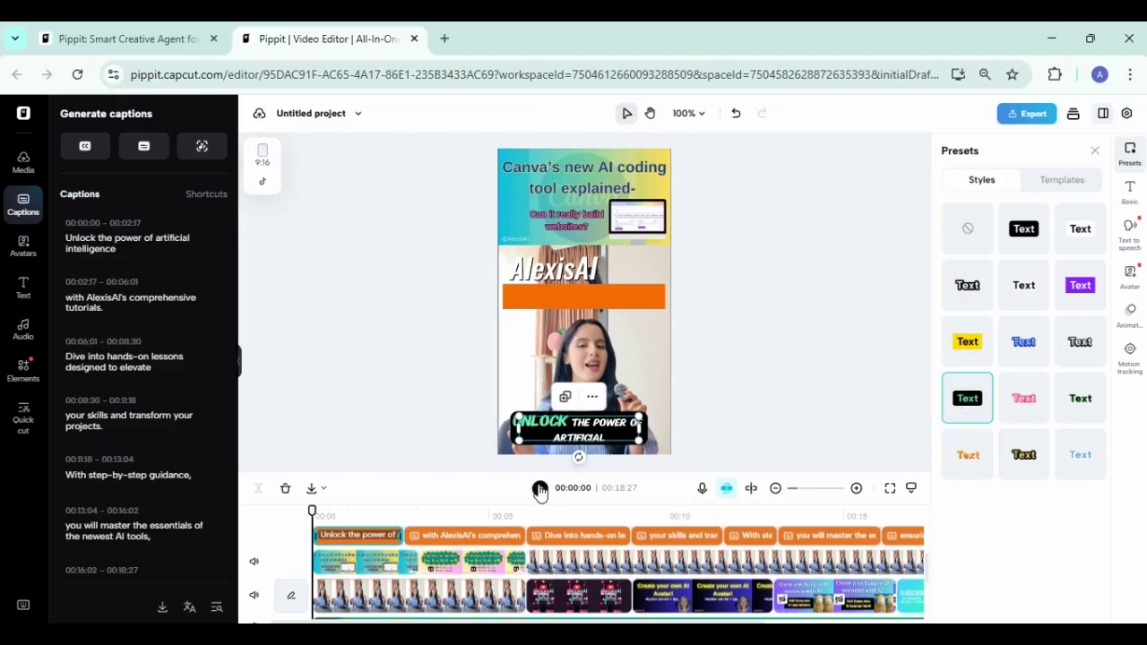
{"action": "left_click", "coordinate": [540, 489]}
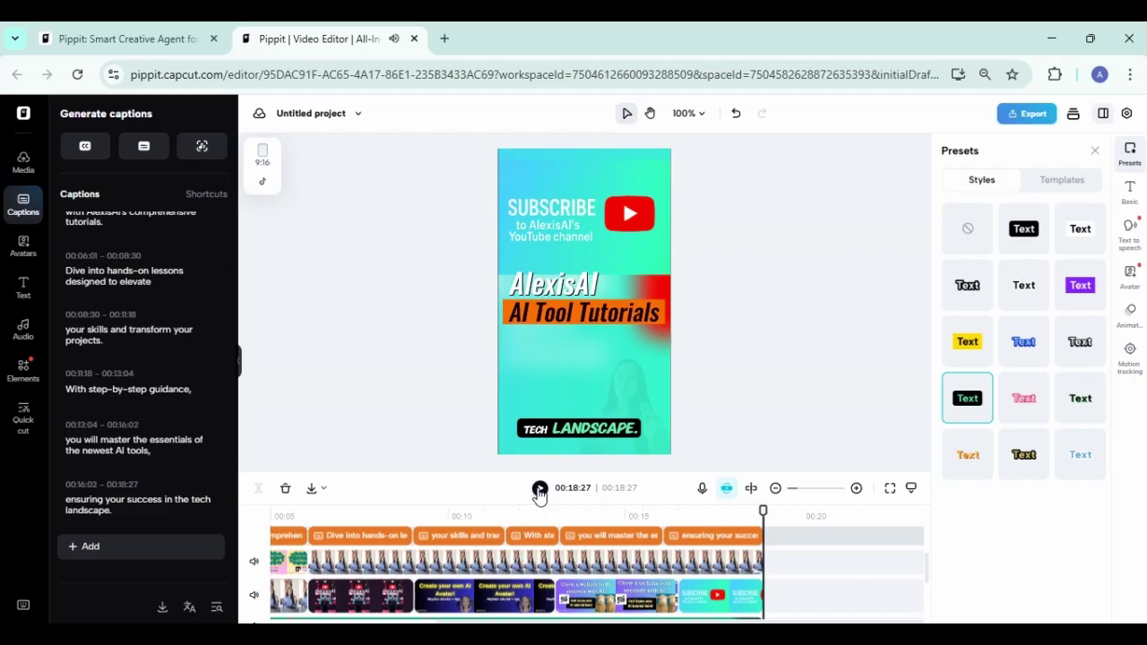
Step: Duplicate the AlexisAI / AI Tool Tutorials title and check the copy around 00:12:06
{"action": "left_click", "coordinate": [563, 315]}
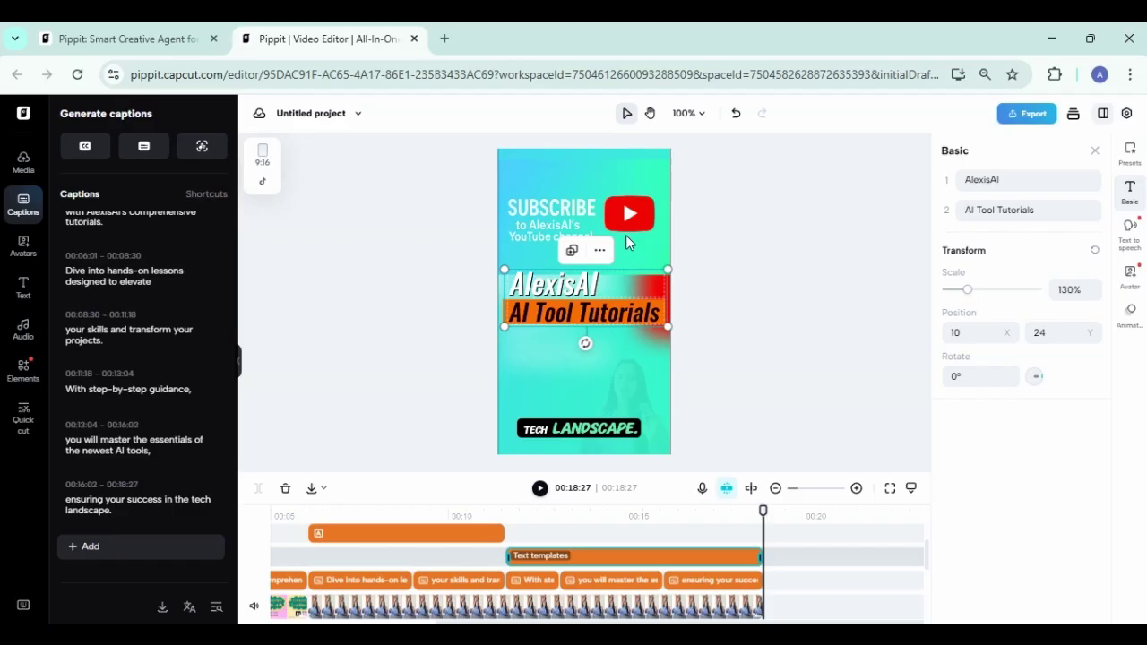
{"action": "left_click", "coordinate": [600, 250]}
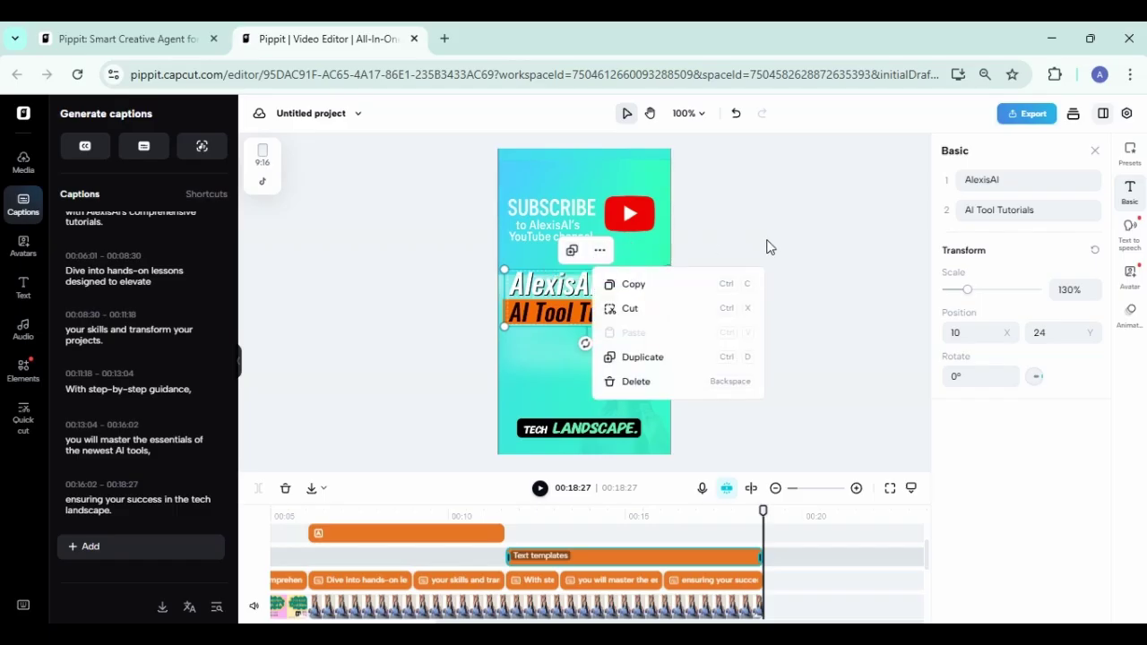
{"action": "left_click", "coordinate": [574, 254]}
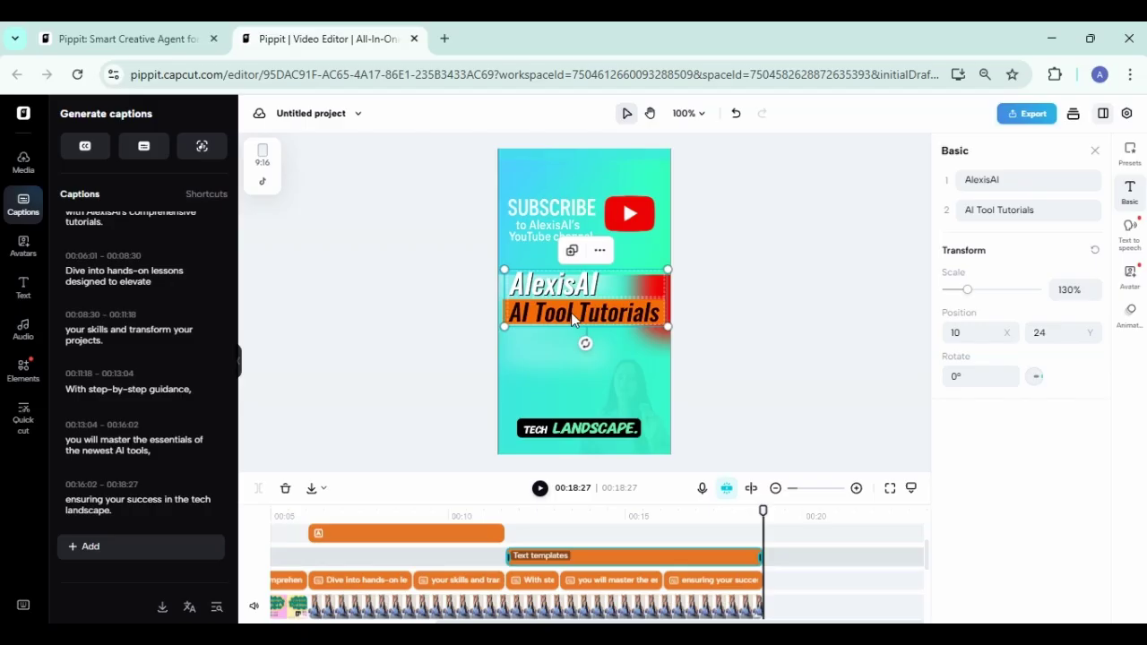
{"action": "left_click", "coordinate": [571, 313]}
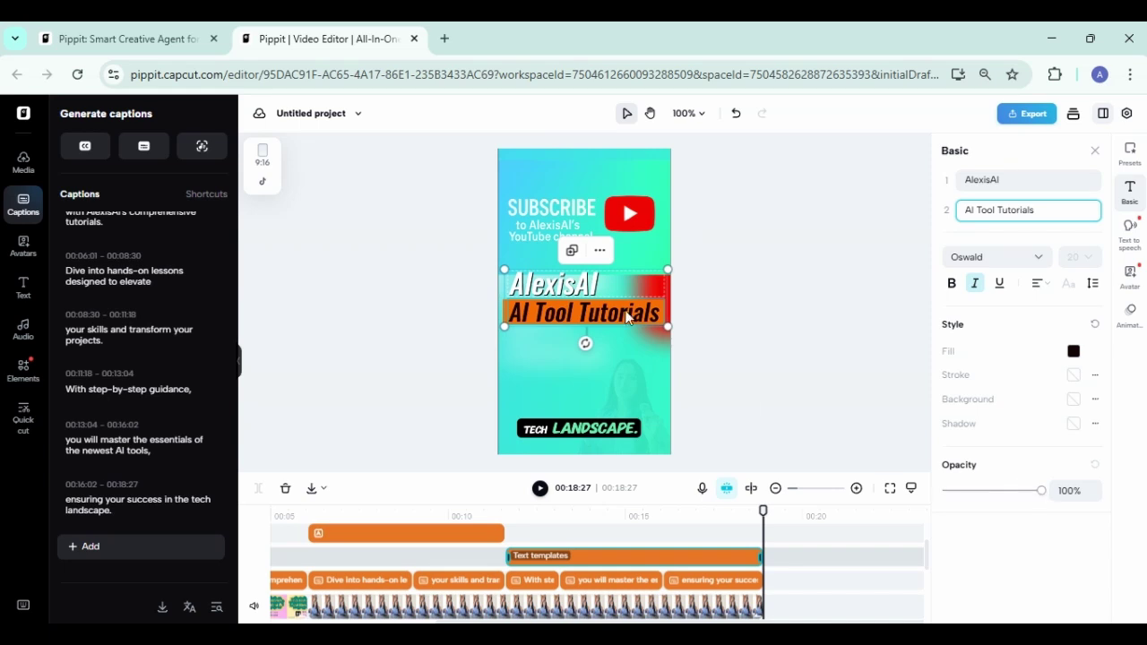
{"action": "left_click", "coordinate": [546, 557]}
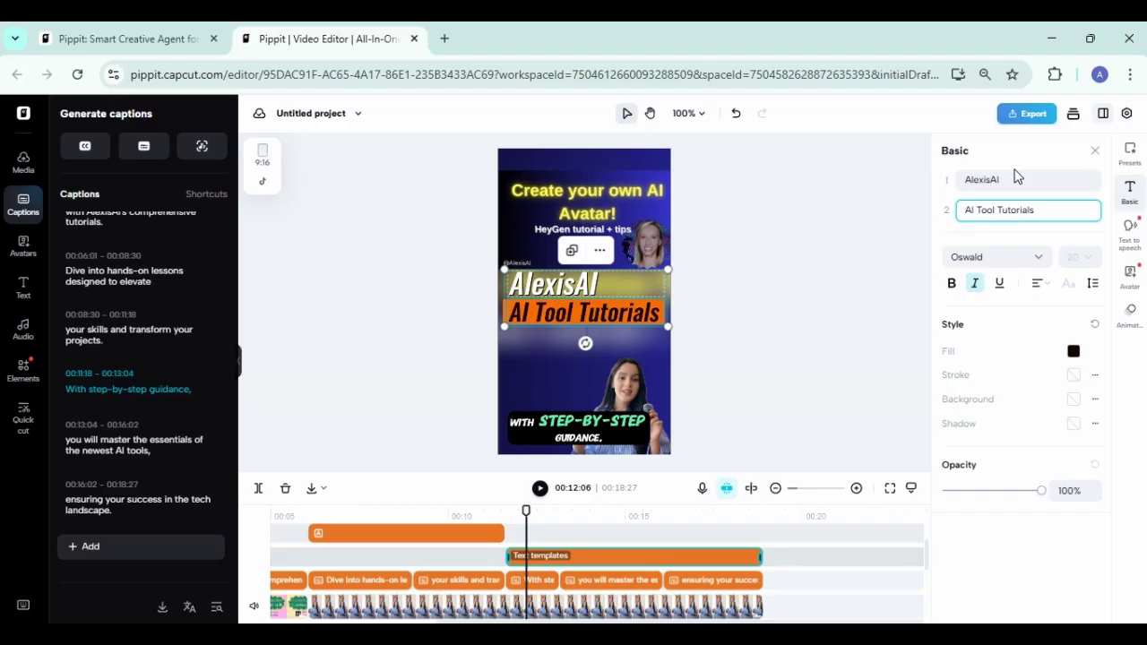
{"action": "left_click", "coordinate": [1135, 188]}
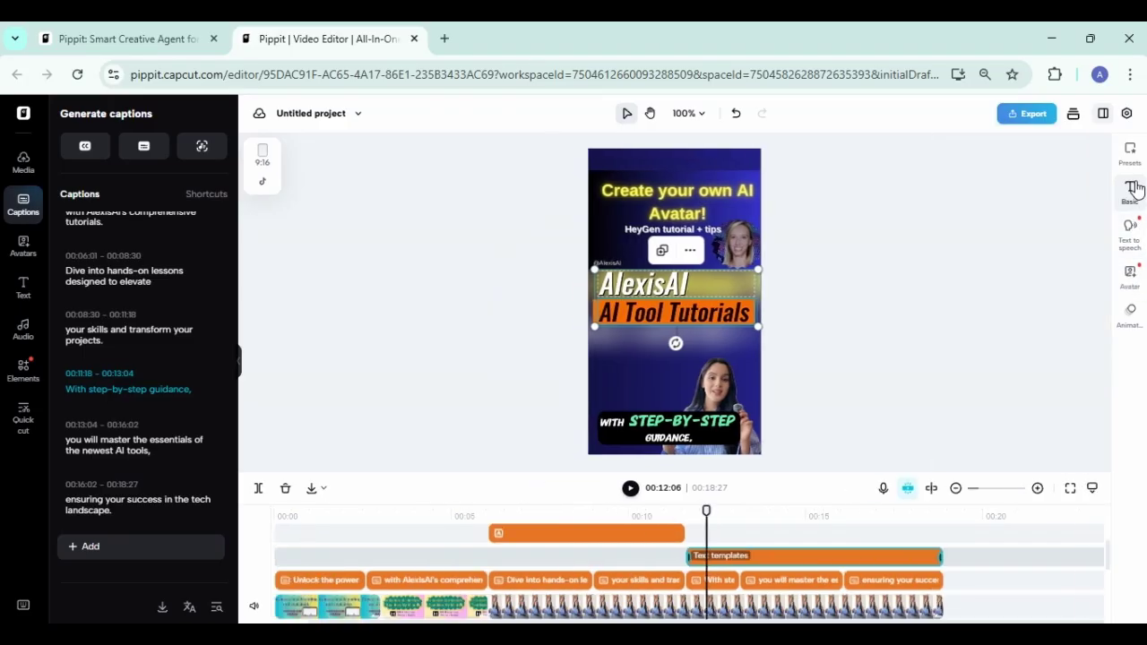
{"action": "left_click", "coordinate": [606, 320]}
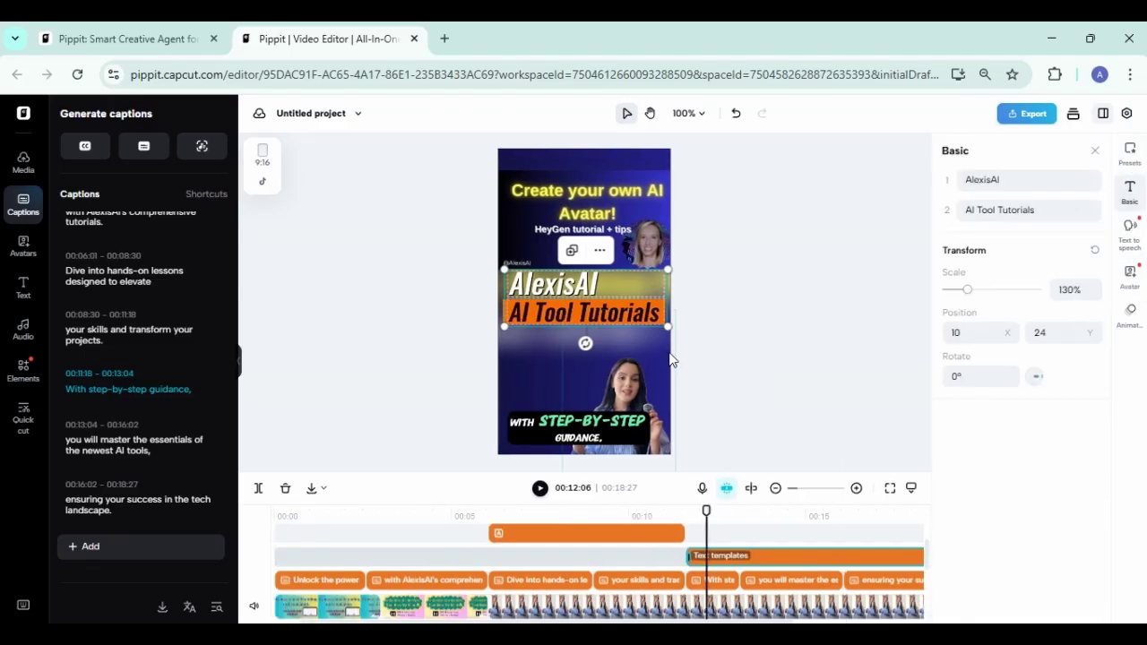
{"action": "left_click", "coordinate": [414, 307]}
{"action": "left_click", "coordinate": [529, 321]}
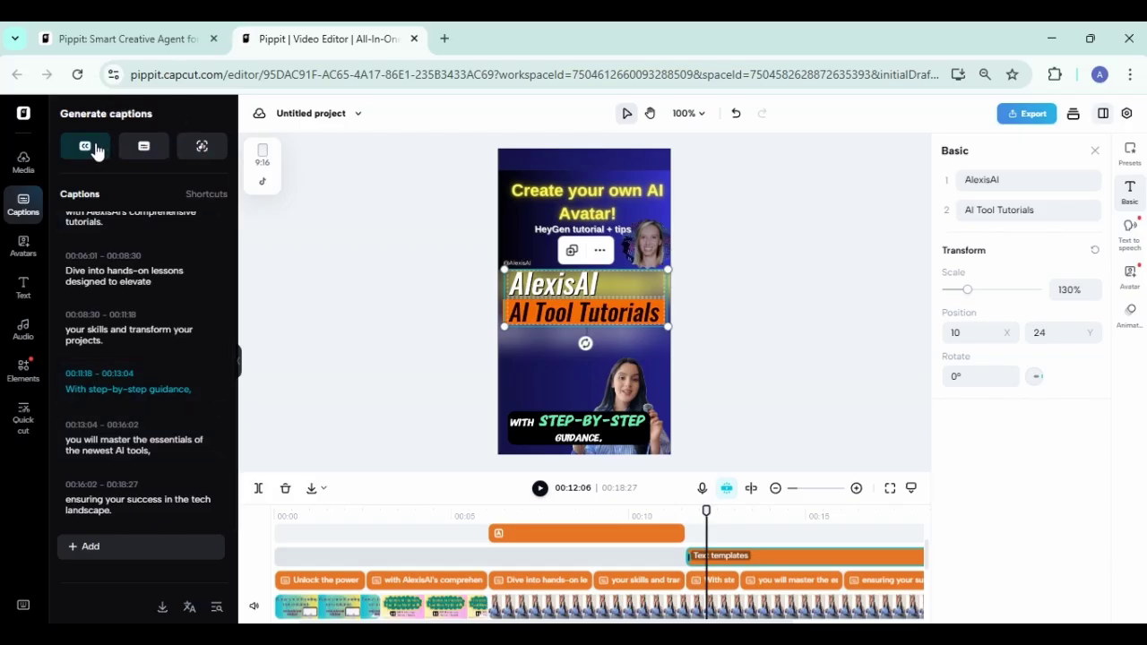
Step: Browse the Elements library's stock videos and photos
{"action": "left_click", "coordinate": [23, 384]}
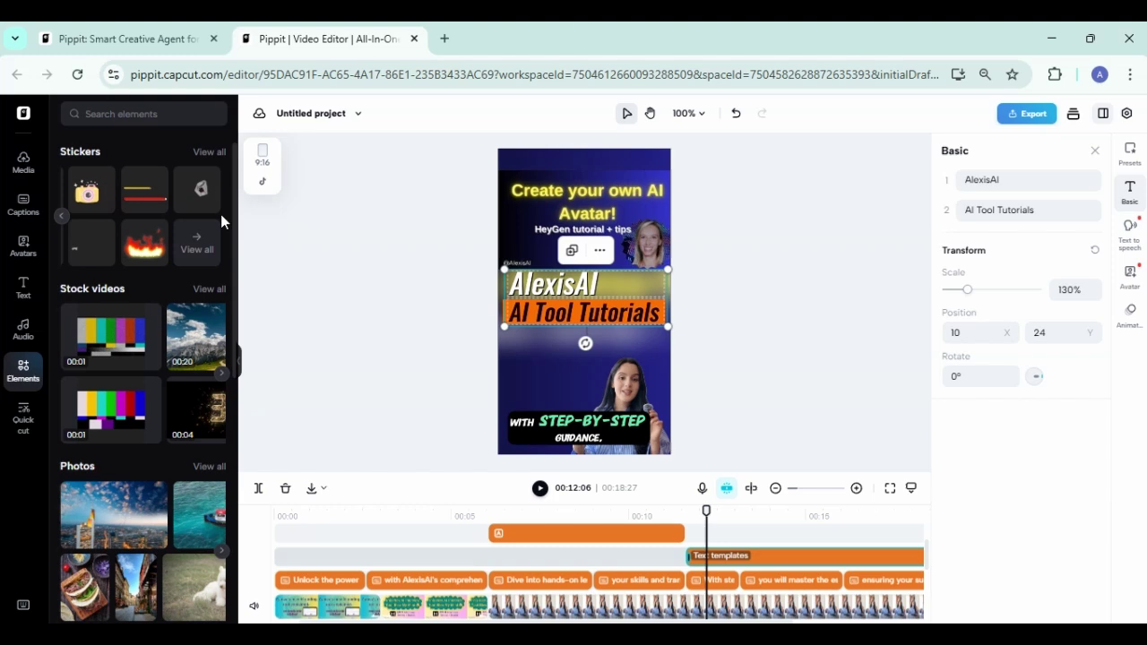
{"action": "left_click", "coordinate": [221, 371]}
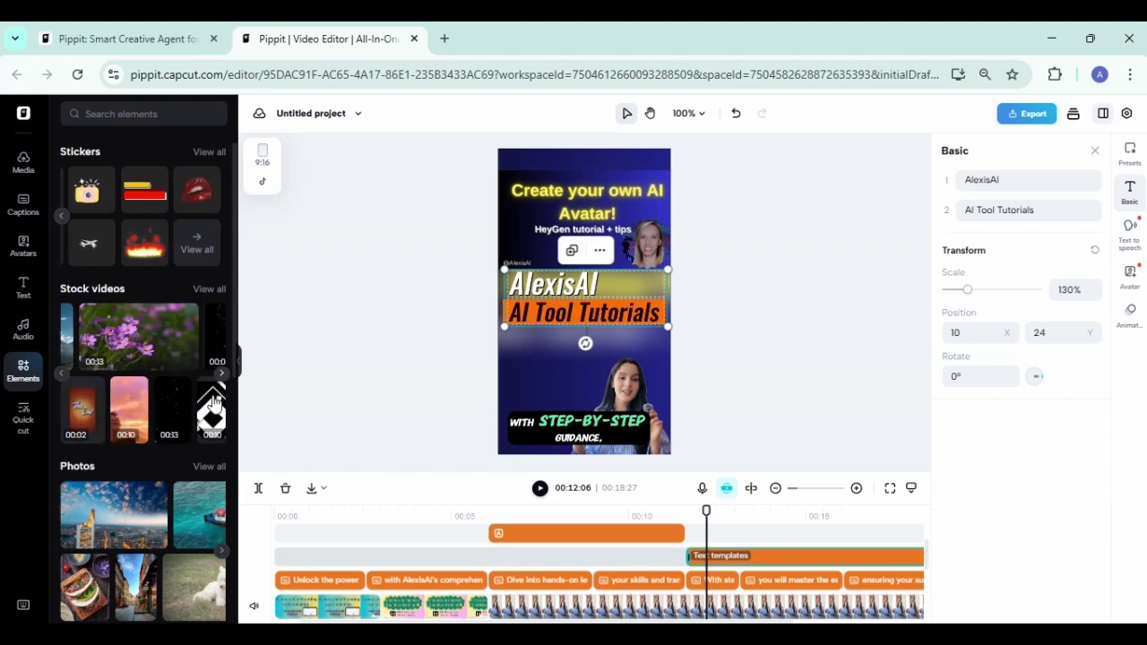
{"action": "left_click", "coordinate": [223, 551]}
Step: Select the earlier title clip at 00:06:19 and view its Presets, Text to speech and Animation options
{"action": "left_click", "coordinate": [523, 535]}
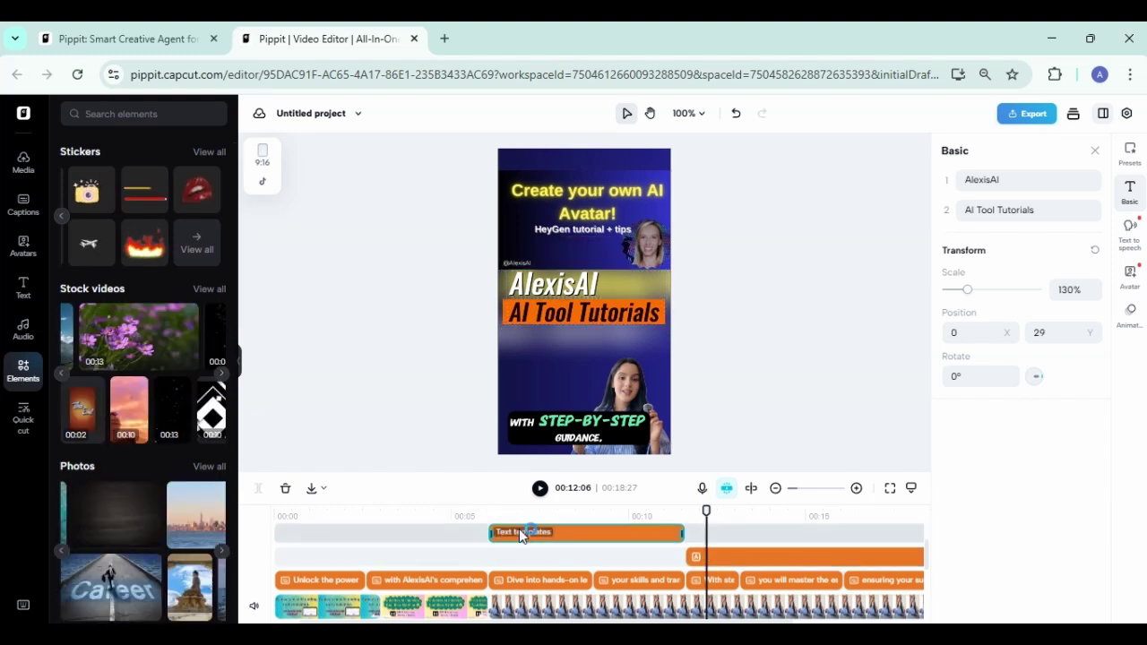
{"action": "left_click", "coordinate": [520, 534]}
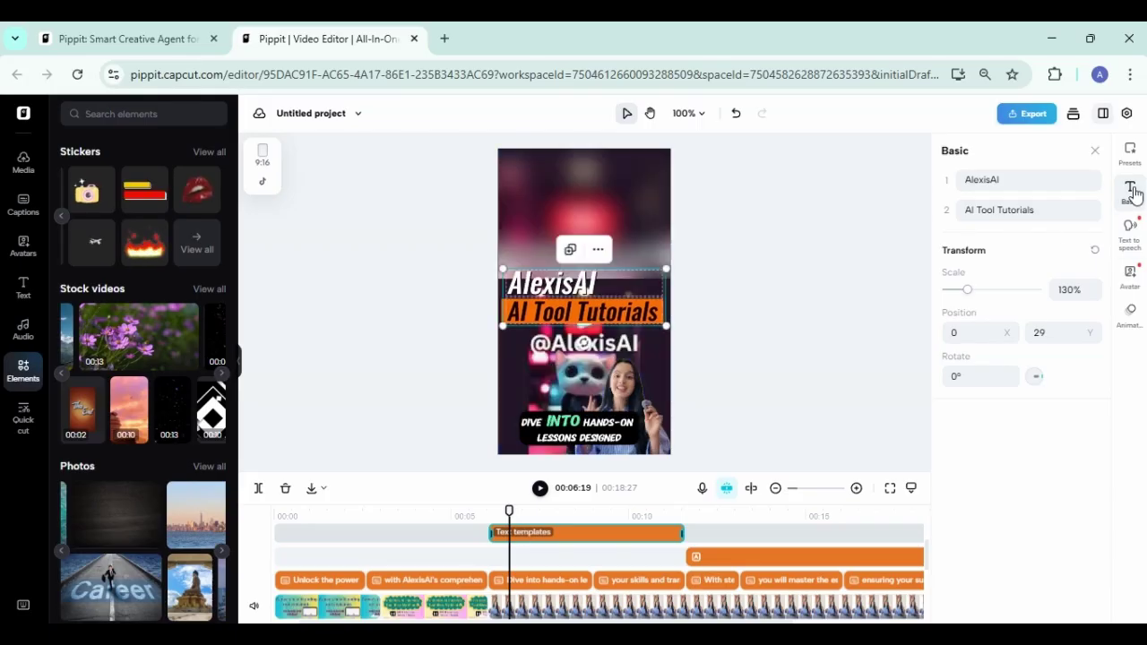
{"action": "left_click", "coordinate": [1129, 150]}
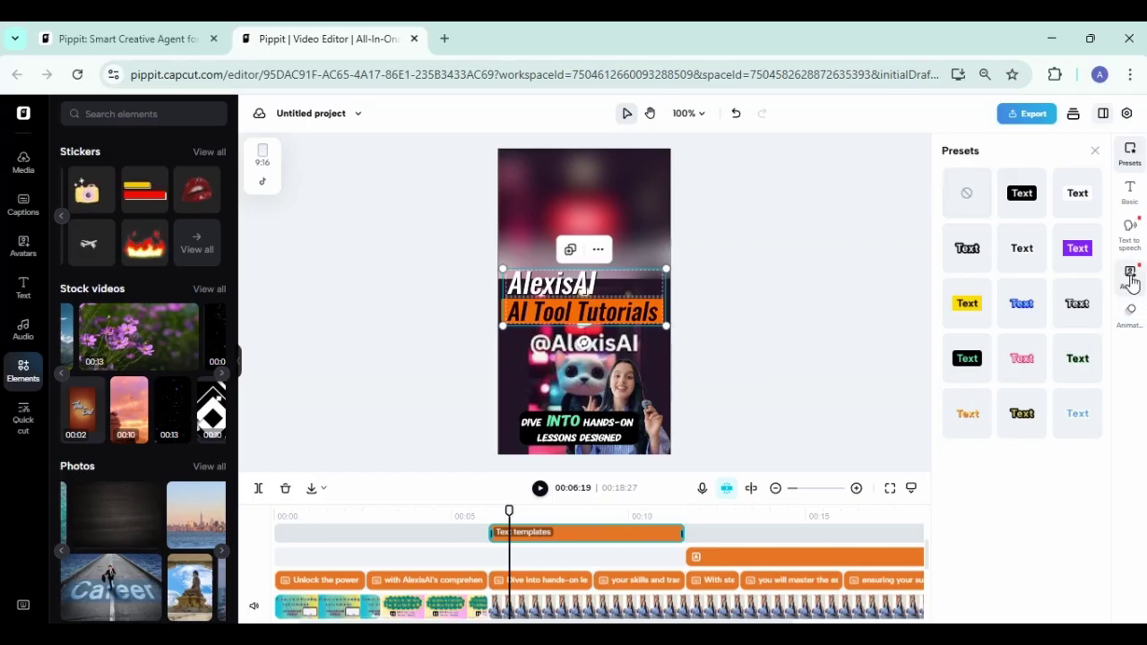
{"action": "left_click", "coordinate": [1130, 231]}
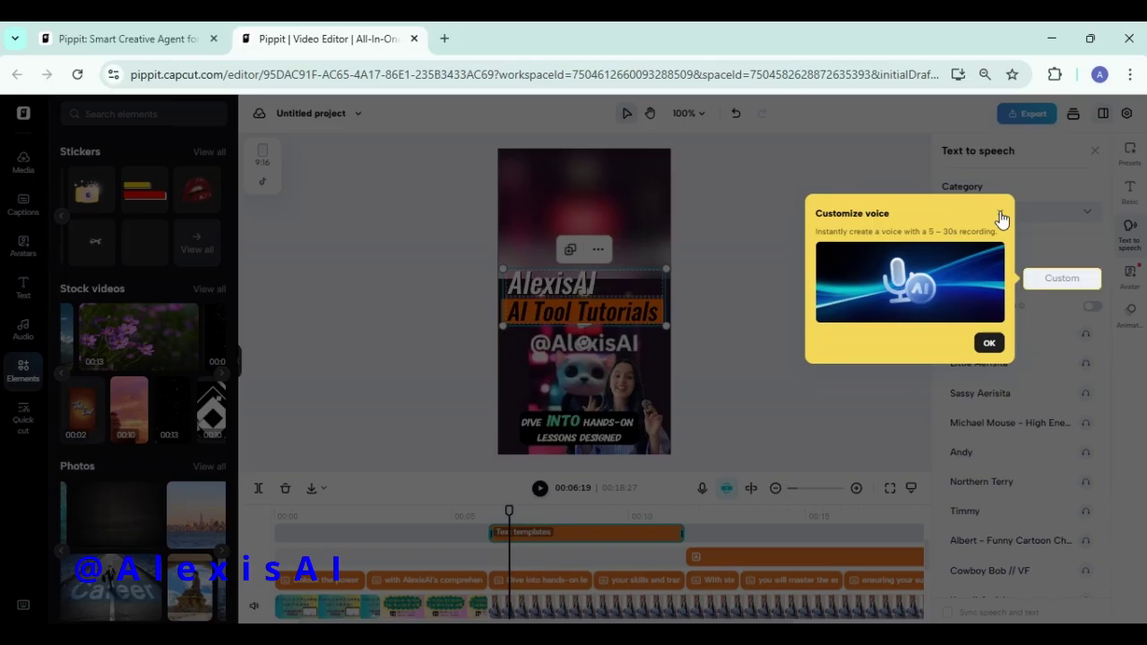
{"action": "left_click", "coordinate": [1002, 218]}
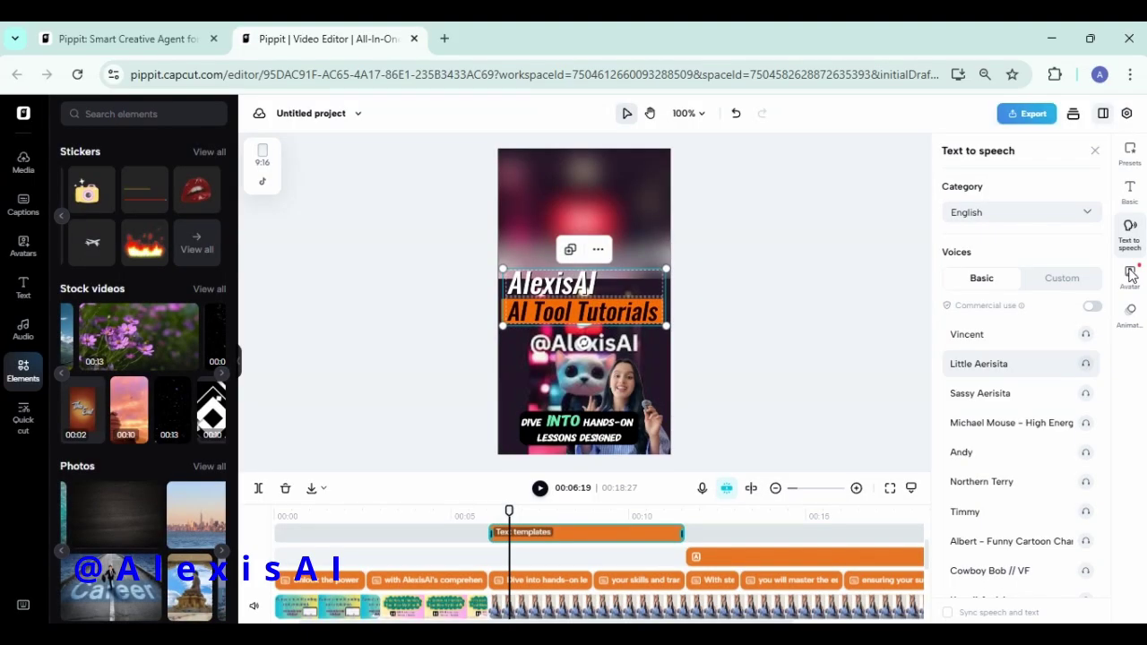
{"action": "left_click", "coordinate": [1130, 313]}
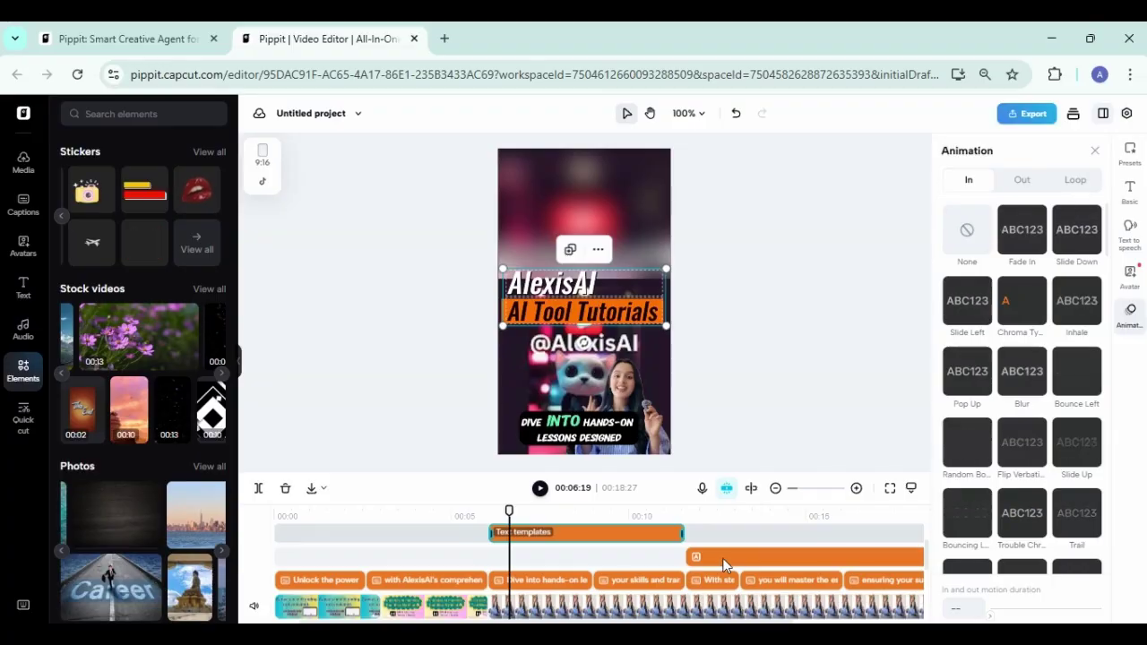
{"action": "left_click", "coordinate": [529, 543]}
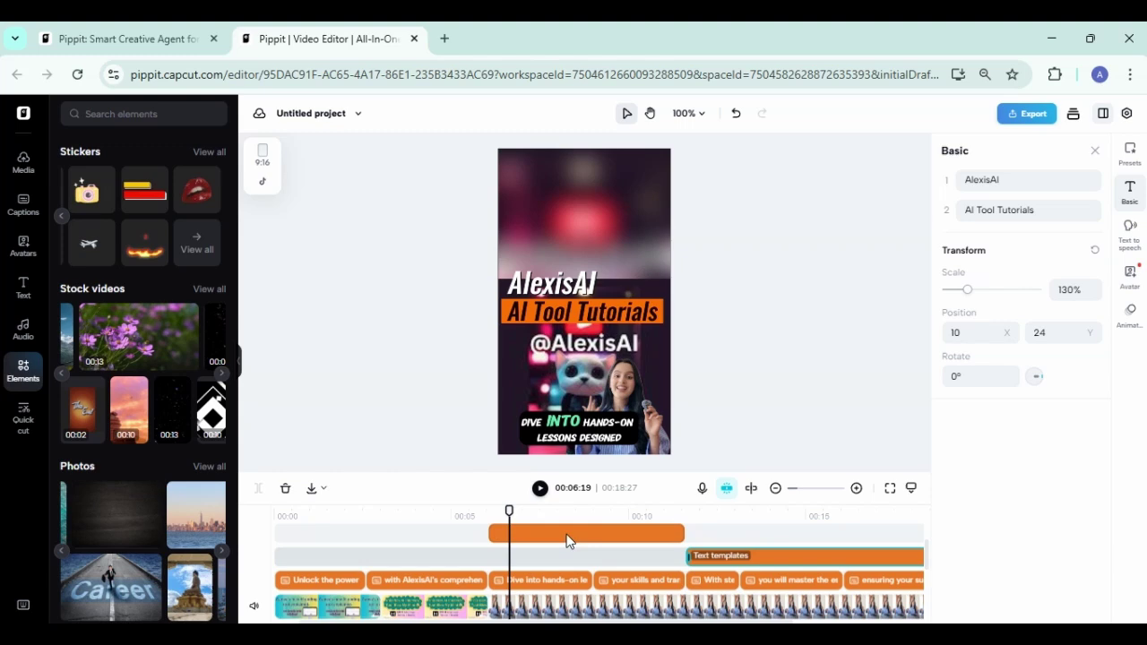
Step: Export the video as a 720p, 30fps MP4 with no watermark and download it
{"action": "left_click", "coordinate": [1047, 114]}
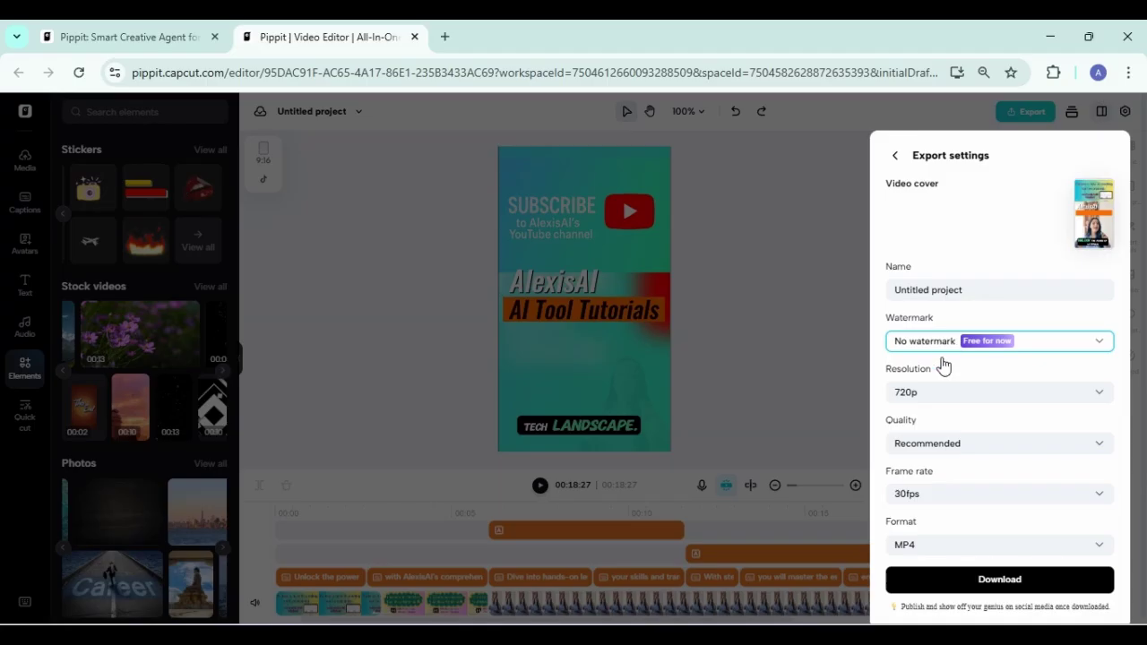
{"action": "left_click", "coordinate": [946, 579]}
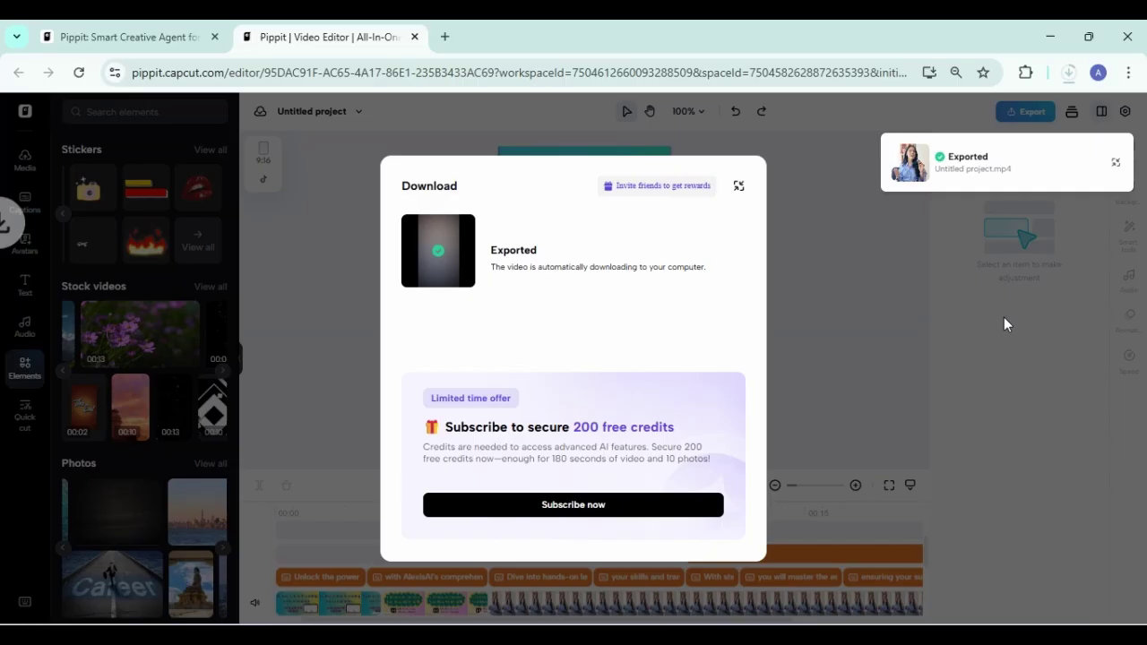
{"action": "left_click", "coordinate": [1003, 317]}
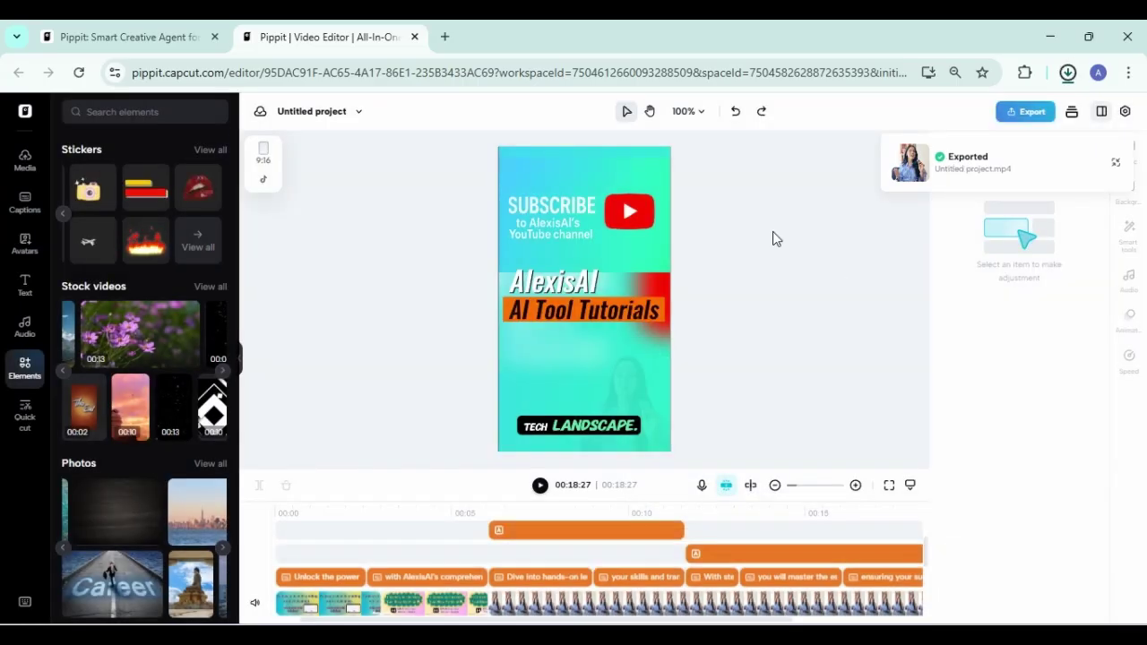